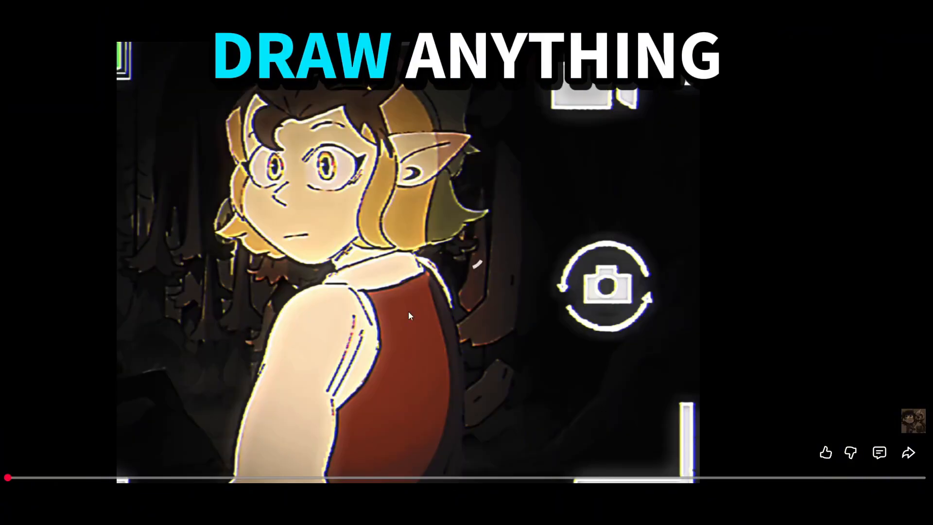
# Leave full-screen playback of the Amity.mp4 reference video and look over its page
pyautogui.press('Escape')
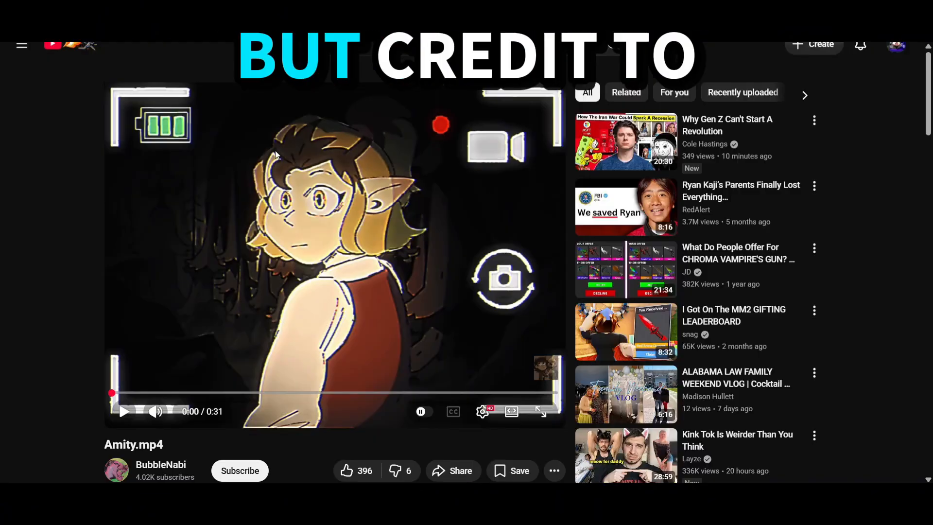
pyautogui.scroll(-2, 247, 301)
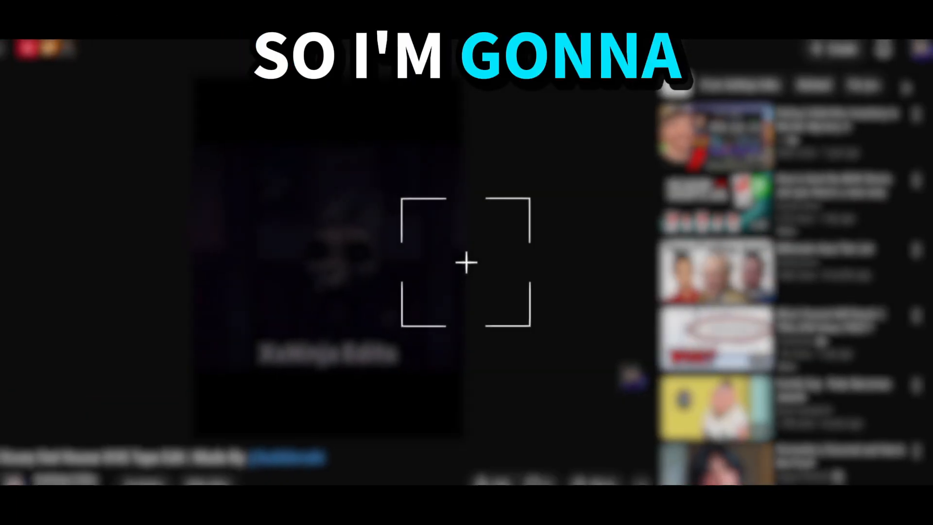
# Search YouTube for "vhs sound effects"
pyautogui.write('h')
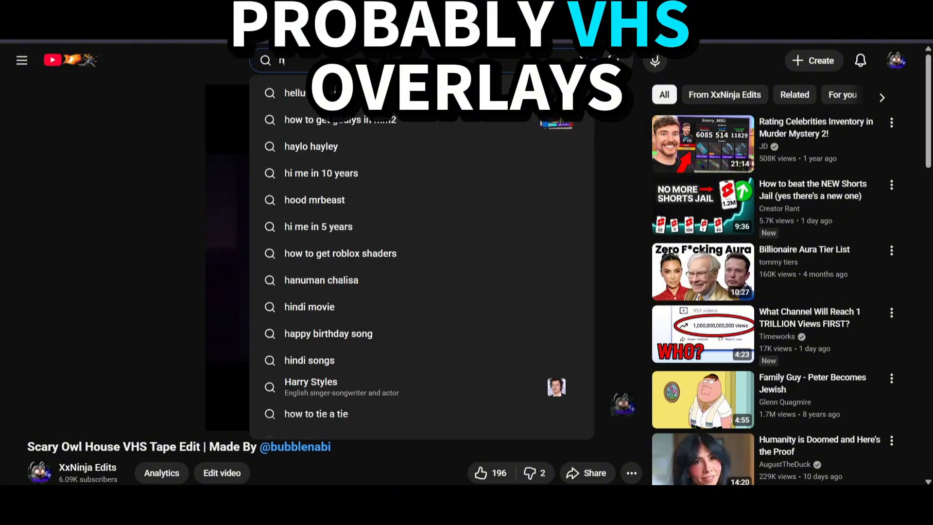
pyautogui.press('BackSpace')
pyautogui.write('vhs overlay')
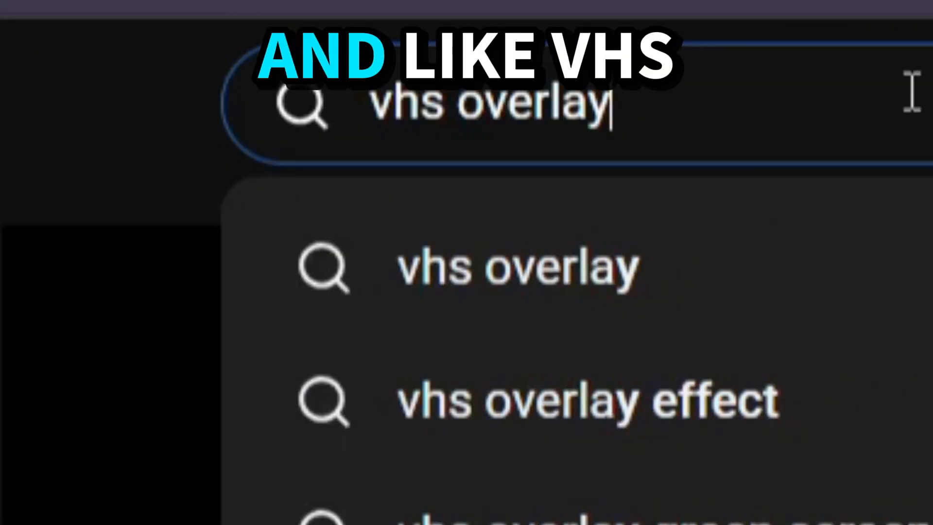
pyautogui.press('BackSpace')
pyautogui.press('BackSpace')
pyautogui.press('BackSpace')
pyautogui.press('BackSpace')
pyautogui.press('BackSpace')
pyautogui.press('BackSpace')
pyautogui.press('BackSpace')
pyautogui.write('sound effects')
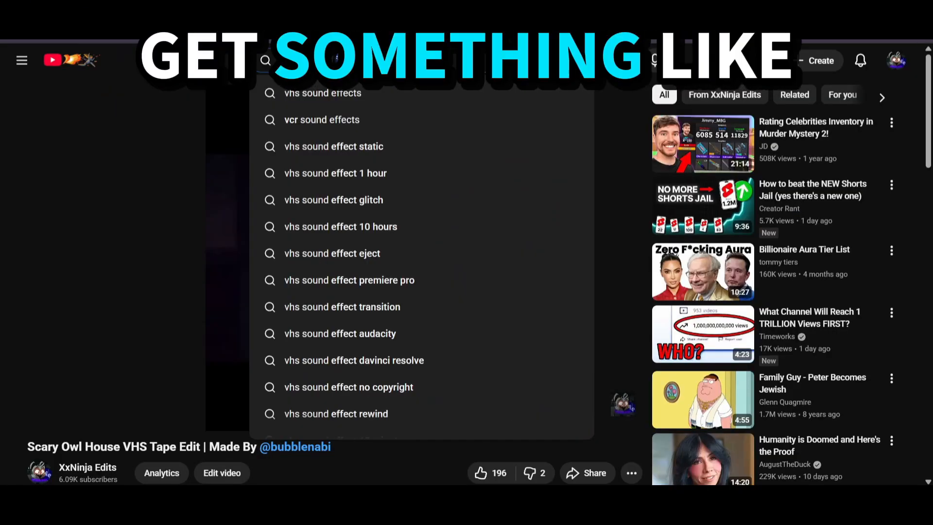
pyautogui.press('Return')
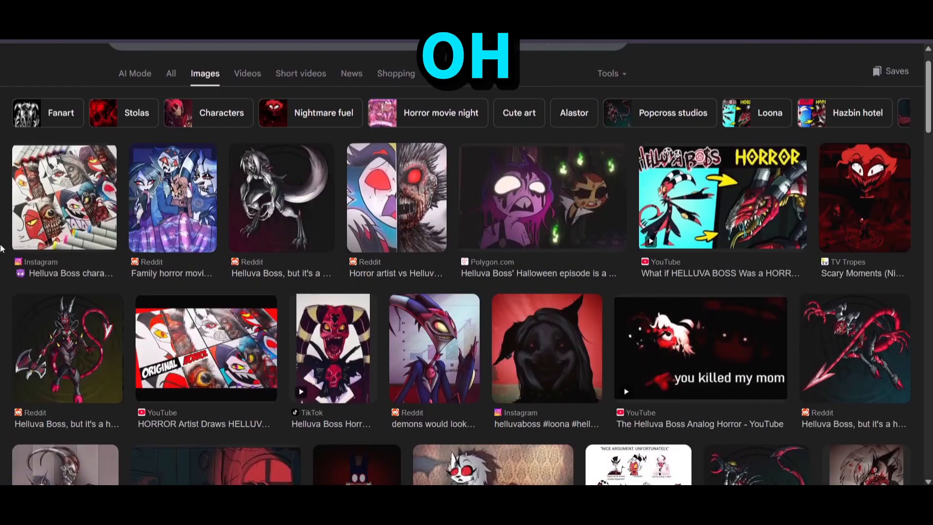
# Browse the "scary helluva boss" image results, previewing the Polygon Halloween episode still and the dark Loona artwork
pyautogui.click(569, 245)
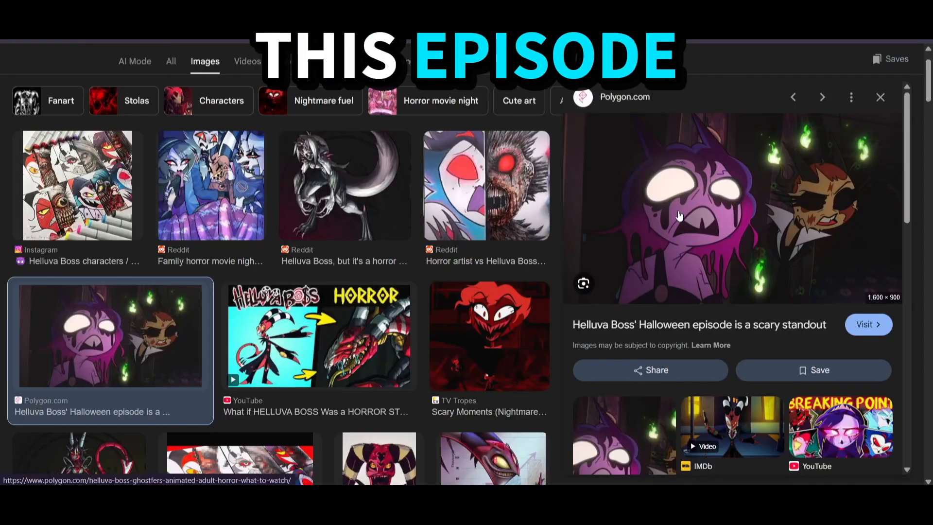
pyautogui.scroll(-6, 299, 141)
pyautogui.scroll(-3, 299, 143)
pyautogui.scroll(2, 298, 143)
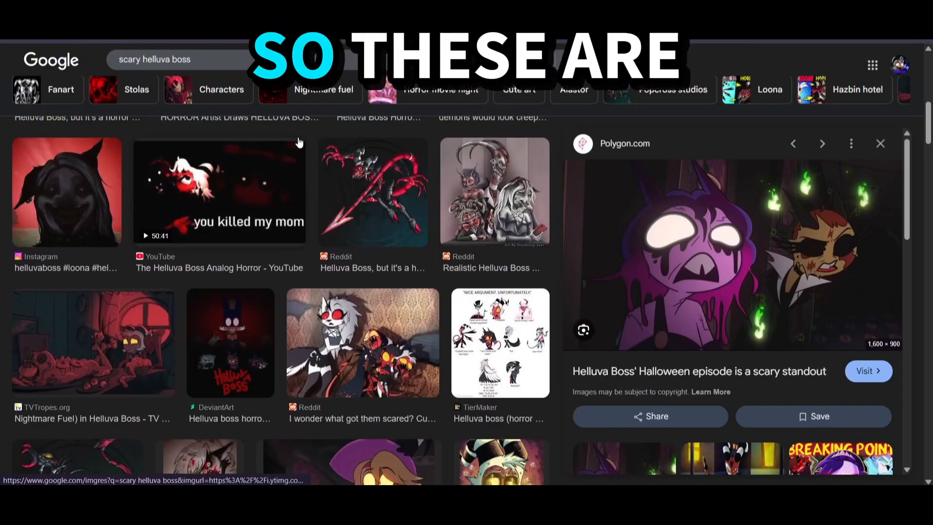
pyautogui.click(46, 293)
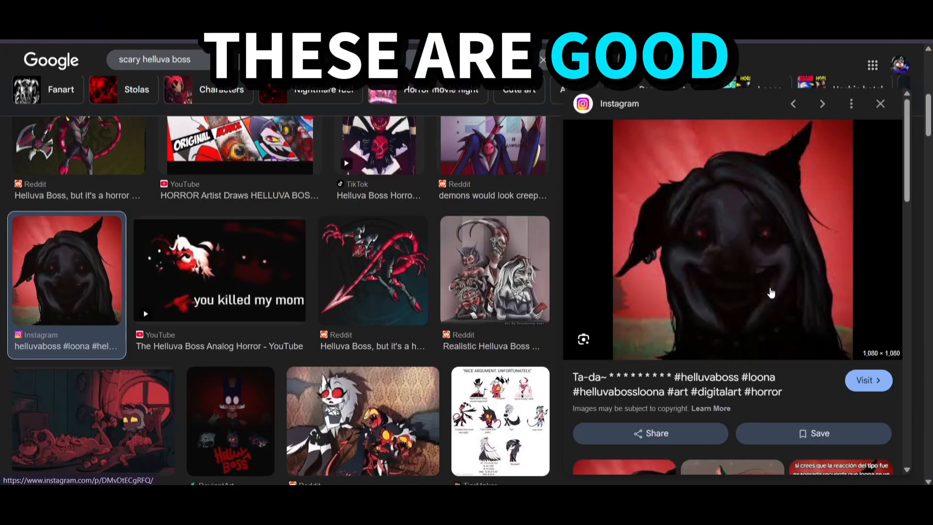
pyautogui.scroll(-6, 771, 292)
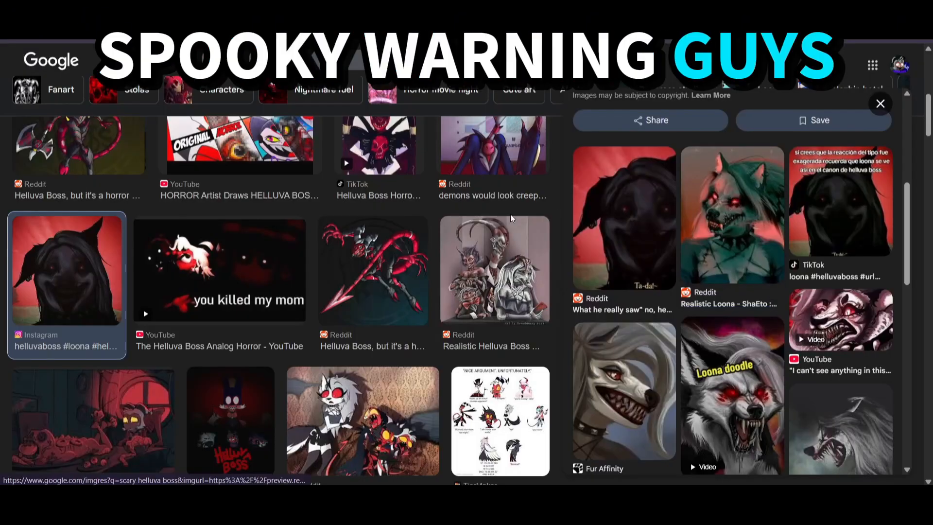
pyautogui.scroll(-5, 511, 219)
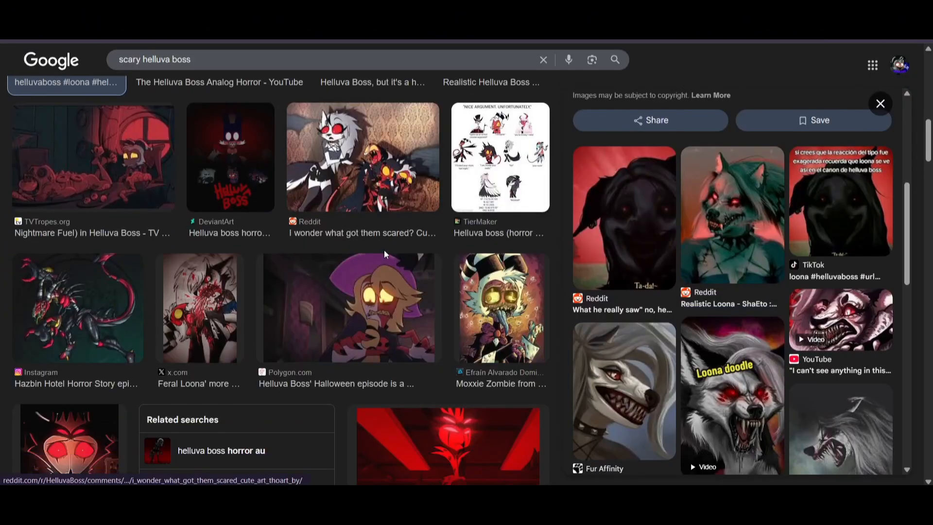
pyautogui.click(501, 306)
# Examine the "alastor demon form png" image results for usable transparent character renders
pyautogui.click(316, 181)
pyautogui.scroll(3, 316, 182)
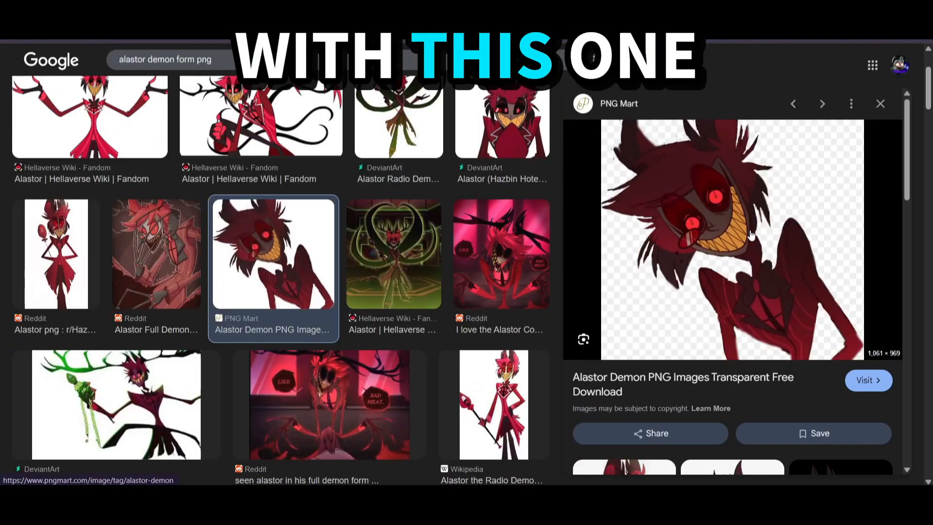
pyautogui.scroll(-3, 747, 248)
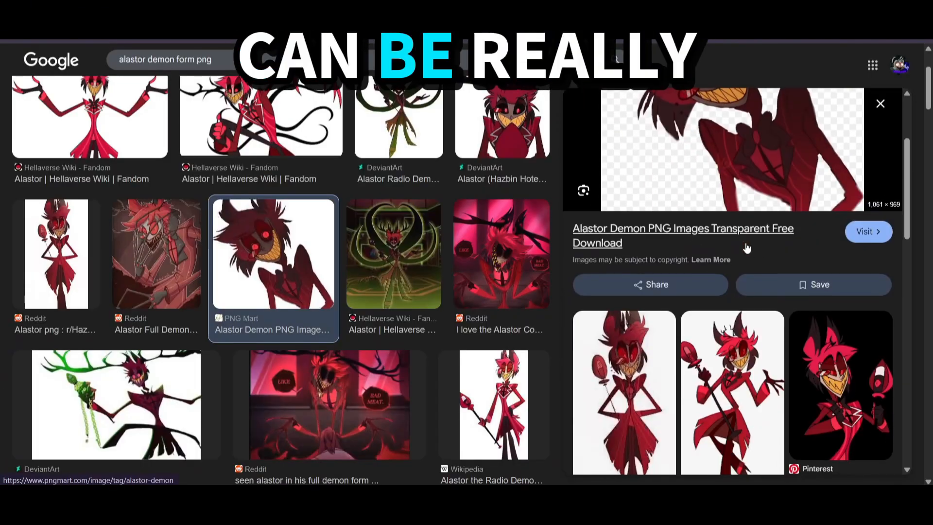
pyautogui.scroll(-6, 430, 304)
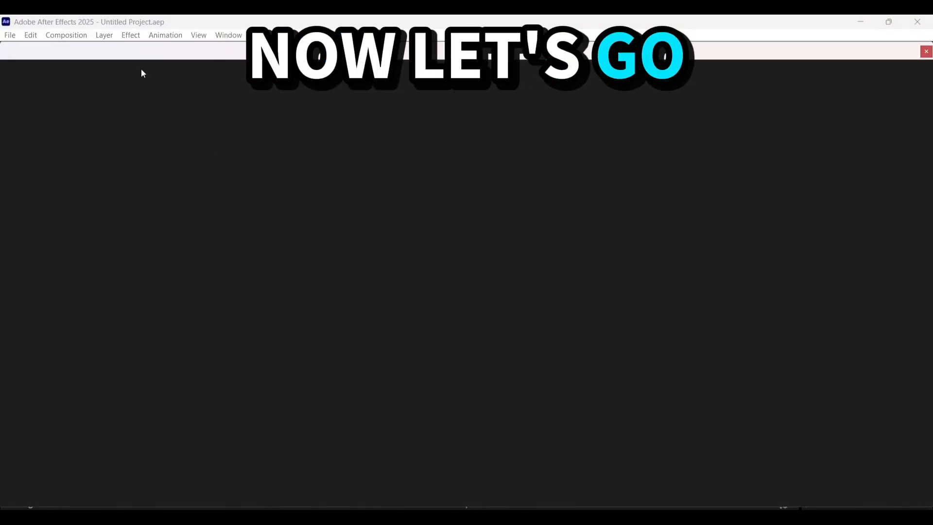
# Switch to After Effects and create a 1920 x 1080 composition at 60 fps with a one-minute duration
pyautogui.click(367, 187)
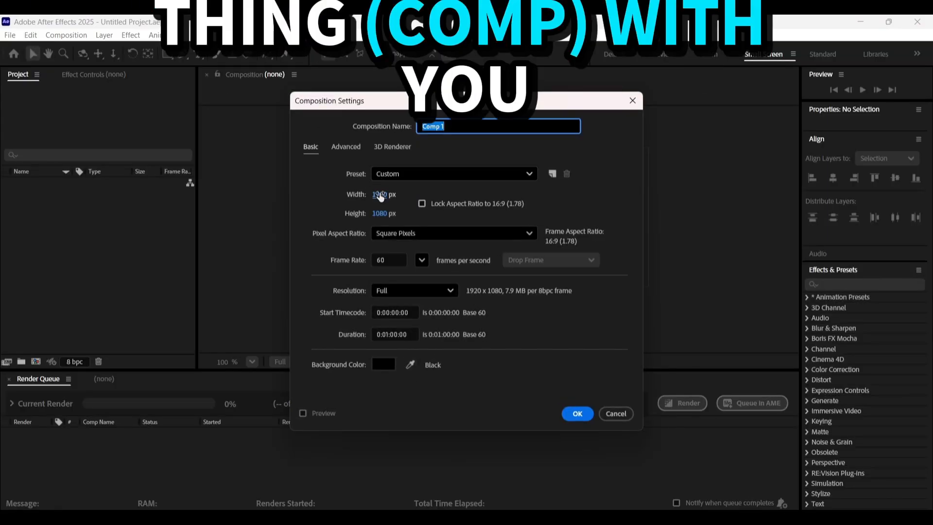
pyautogui.press('Return')
pyautogui.moveTo(259, 412); pyautogui.dragTo(263, 409)
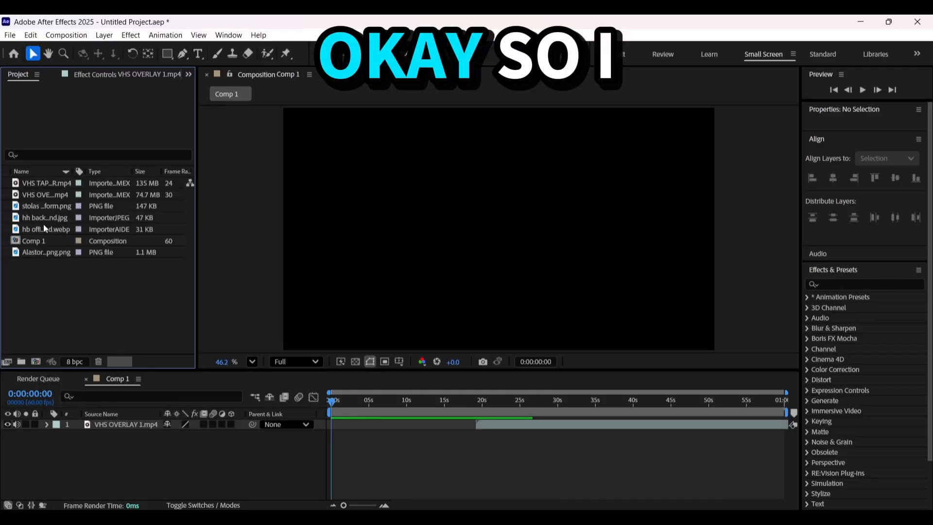
# Check the imported VHS overlay clip, reverse the name sorting of the project items, and select the VHS tape sounds clip
pyautogui.click(41, 252)
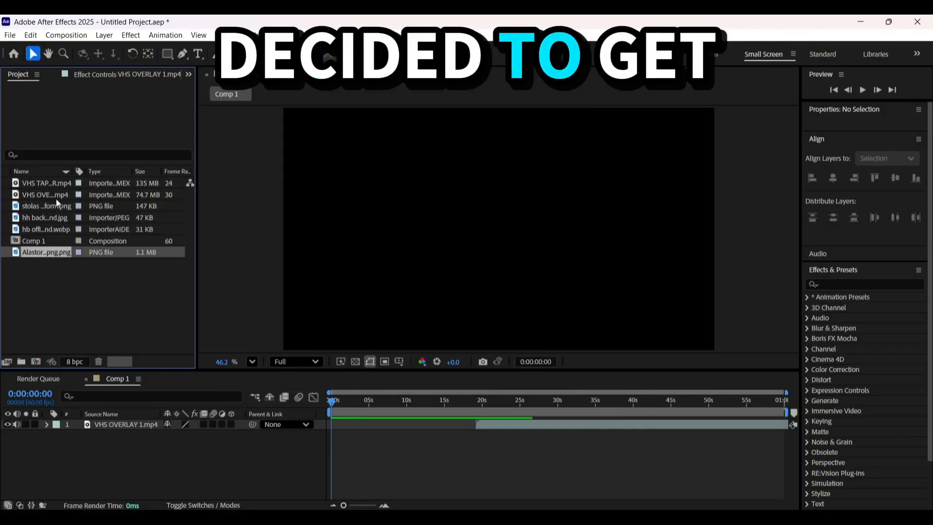
pyautogui.click(54, 197)
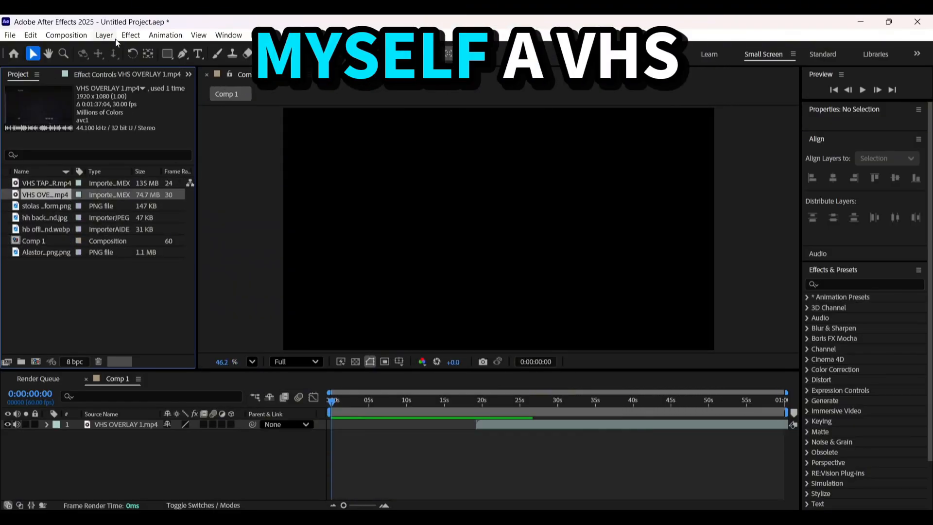
pyautogui.click(50, 171)
pyautogui.click(46, 252)
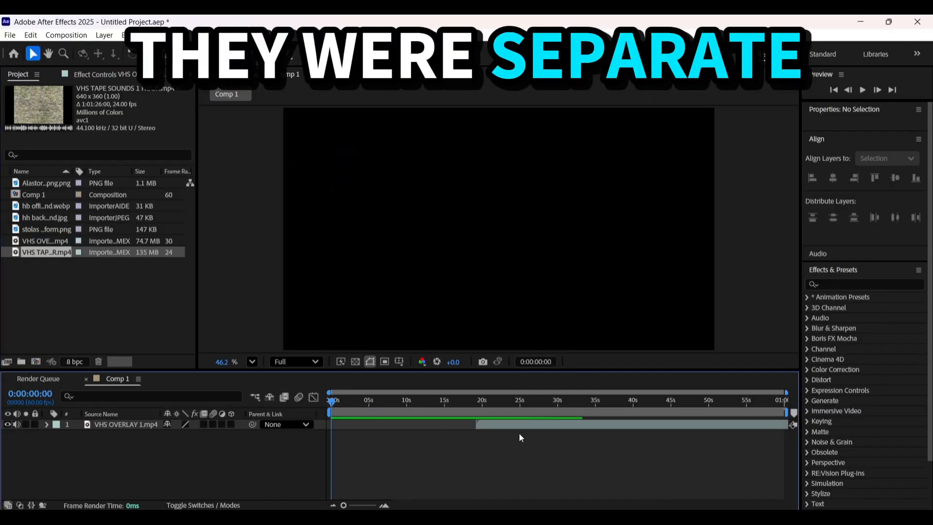
# Move the VHS OVERLAY 1.mp4 layer to start at 0 seconds and check its audio levels
pyautogui.click(483, 417)
pyautogui.moveTo(345, 400); pyautogui.dragTo(330, 401)
pyautogui.moveTo(487, 425); pyautogui.dragTo(342, 424)
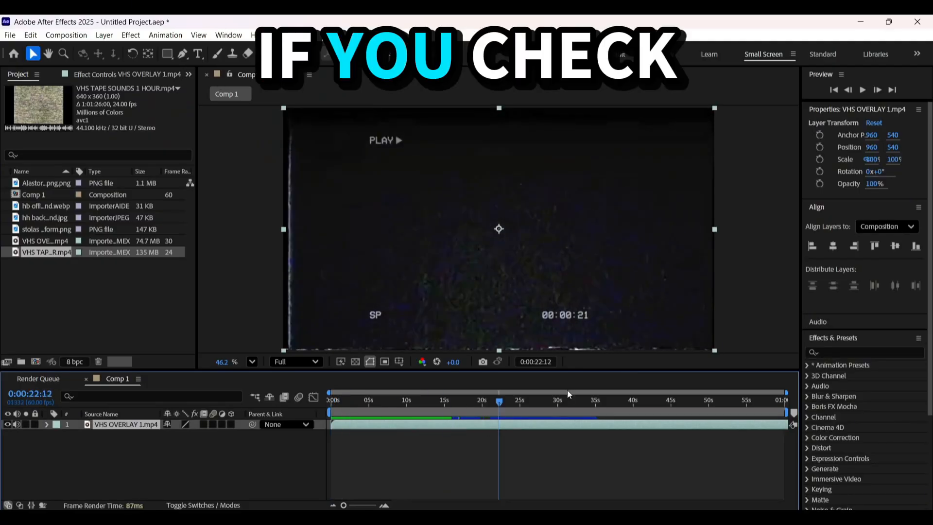
pyautogui.click(824, 322)
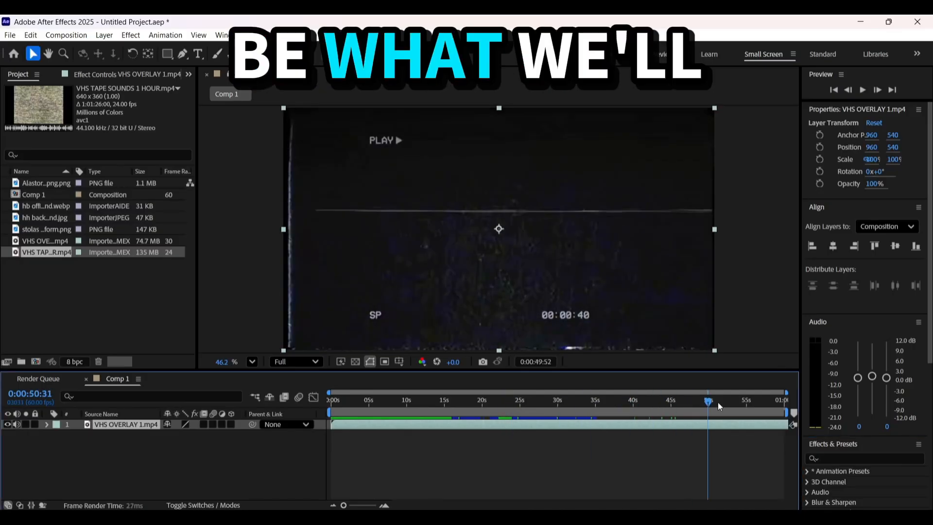
pyautogui.moveTo(718, 401); pyautogui.dragTo(577, 421)
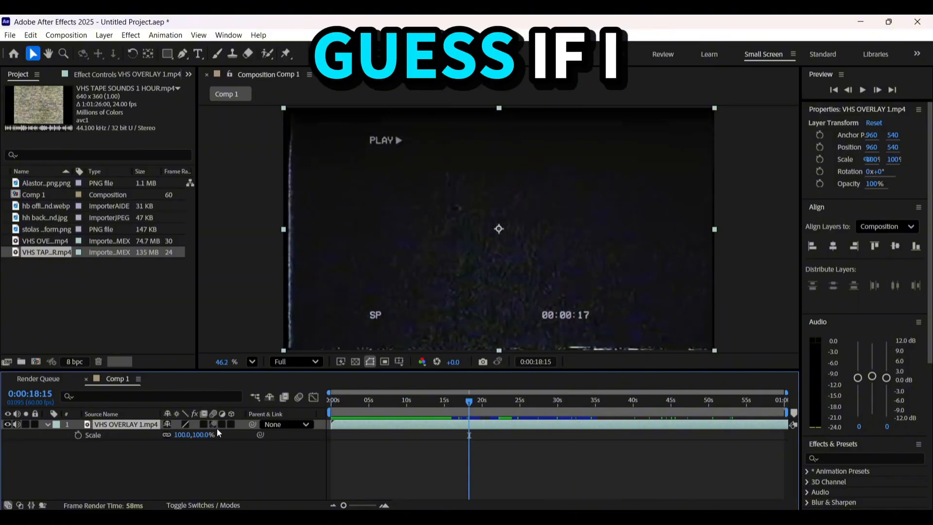
# Try the Add blending mode on the VHS OVERLAY 1.mp4 layer
pyautogui.click(204, 506)
pyautogui.click(187, 425)
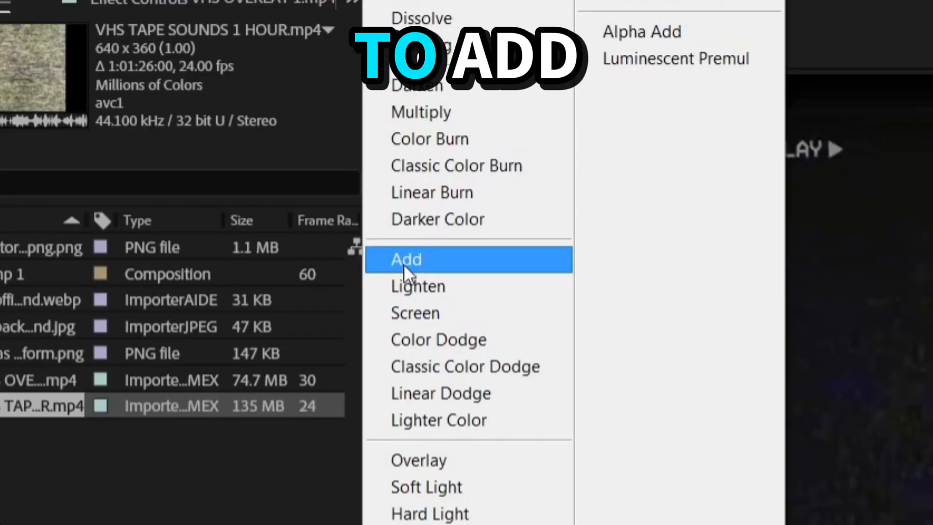
pyautogui.click(209, 174)
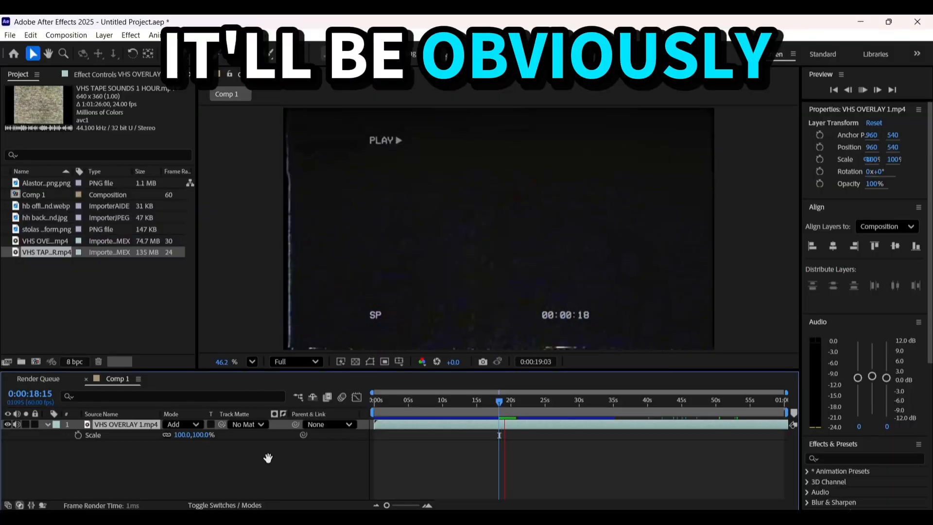
pyautogui.press('space')
pyautogui.hotkey('ctrl', 'z')
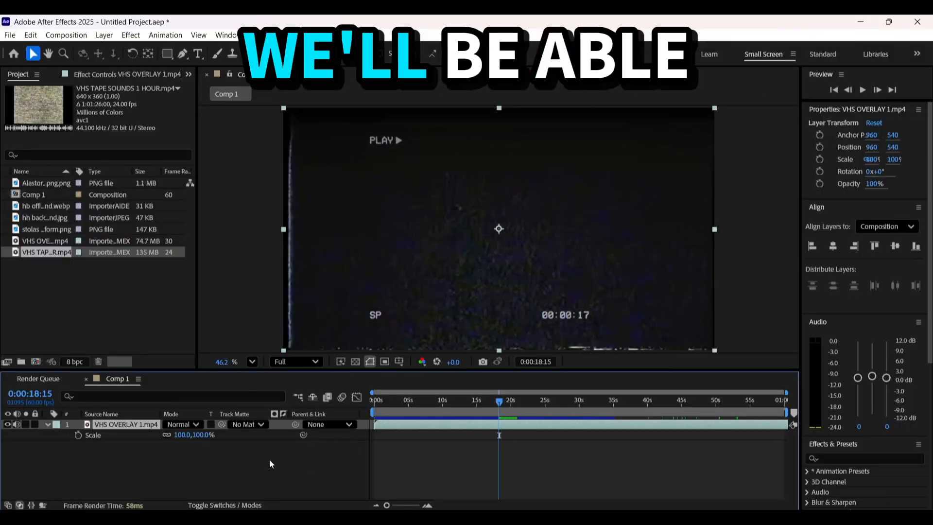
# Add VHS TAPE SOUNDS 1 HOUR.mp4 beneath the overlay at the composition's start and narrow its picture outside the visible frame
pyautogui.moveTo(499, 401); pyautogui.dragTo(362, 403)
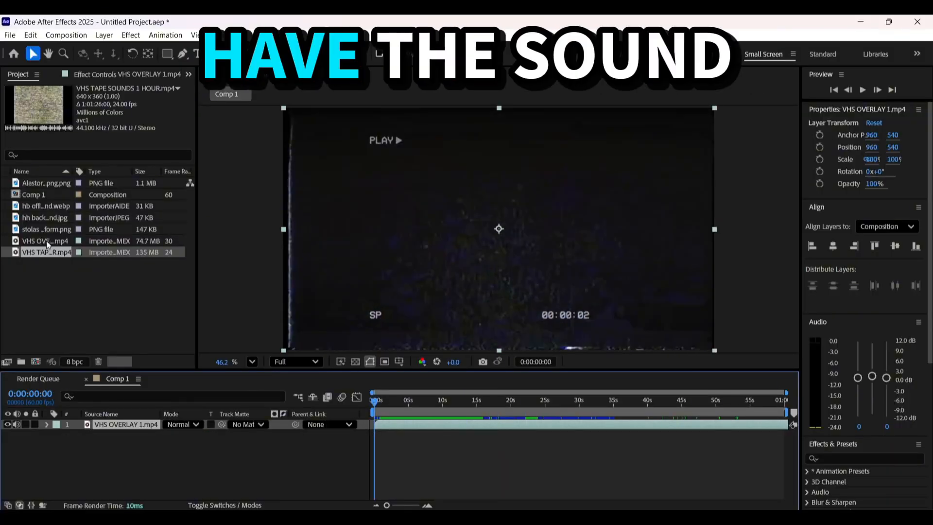
pyautogui.moveTo(46, 241); pyautogui.dragTo(284, 453)
pyautogui.moveTo(52, 253); pyautogui.dragTo(62, 256)
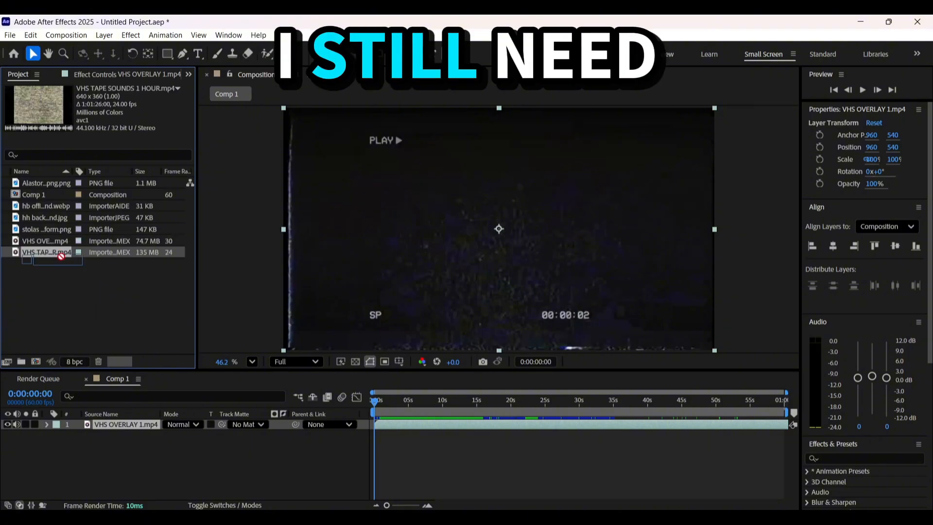
pyautogui.moveTo(360, 422); pyautogui.dragTo(357, 435)
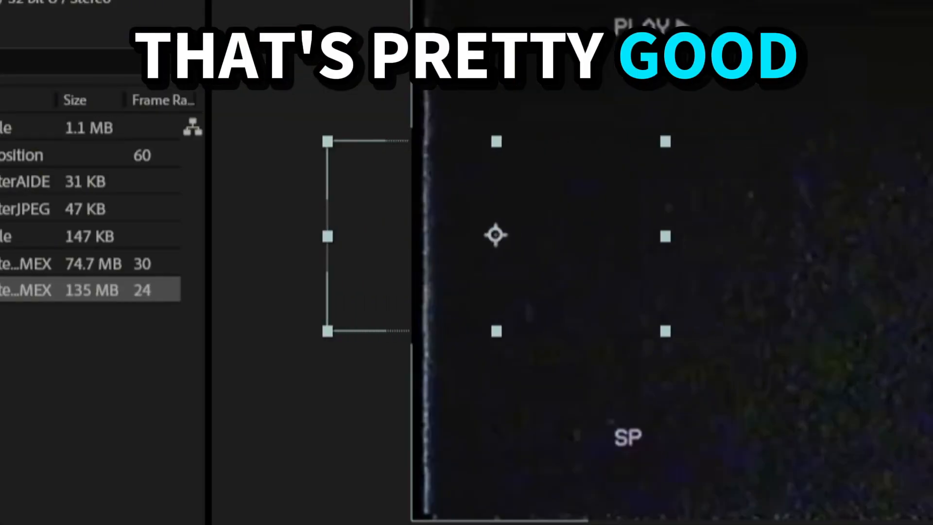
pyautogui.moveTo(348, 236); pyautogui.dragTo(281, 240)
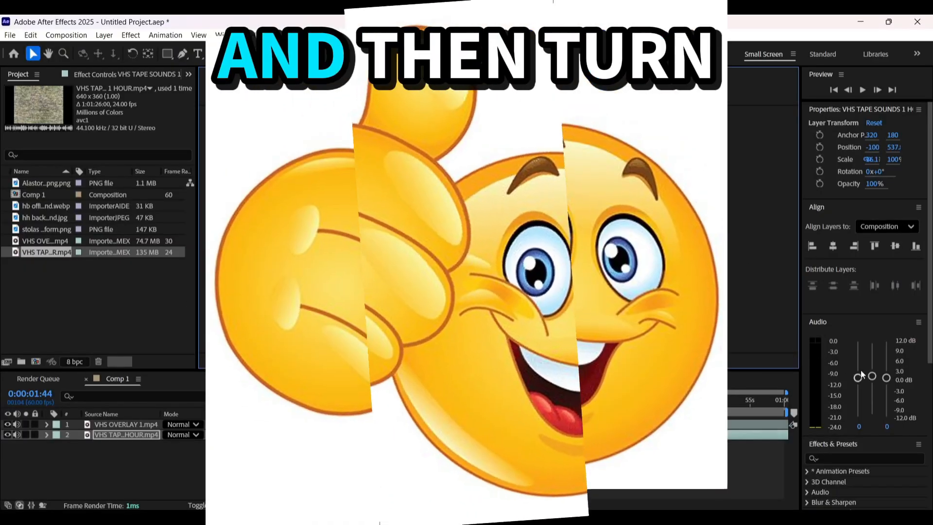
# Raise the audio level of the VHS tape sounds layer and play back the composition to hear it
pyautogui.moveTo(872, 376); pyautogui.dragTo(872, 340)
pyautogui.press('space')
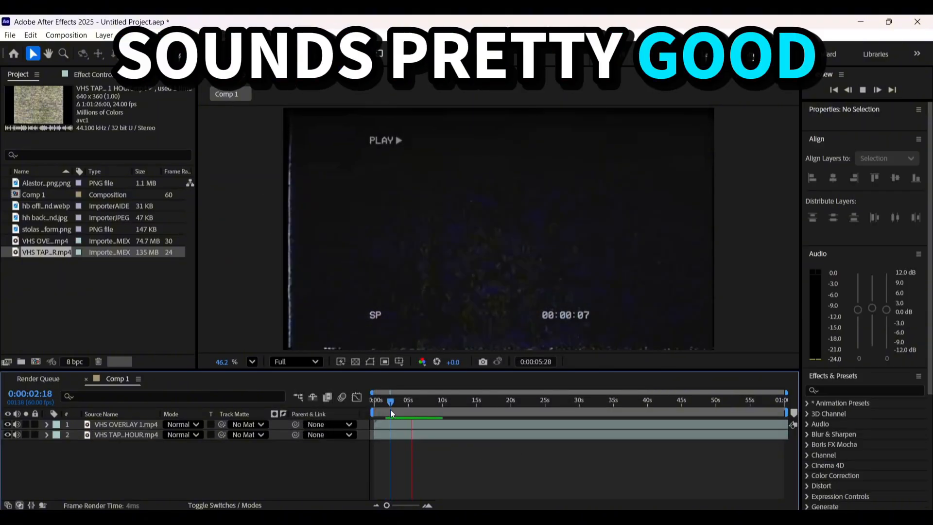
pyautogui.click(519, 475)
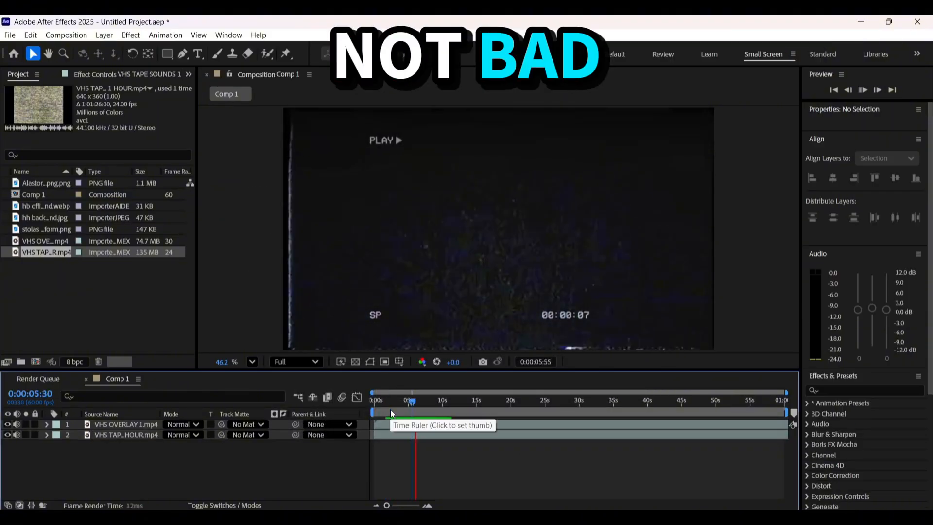
pyautogui.press('space')
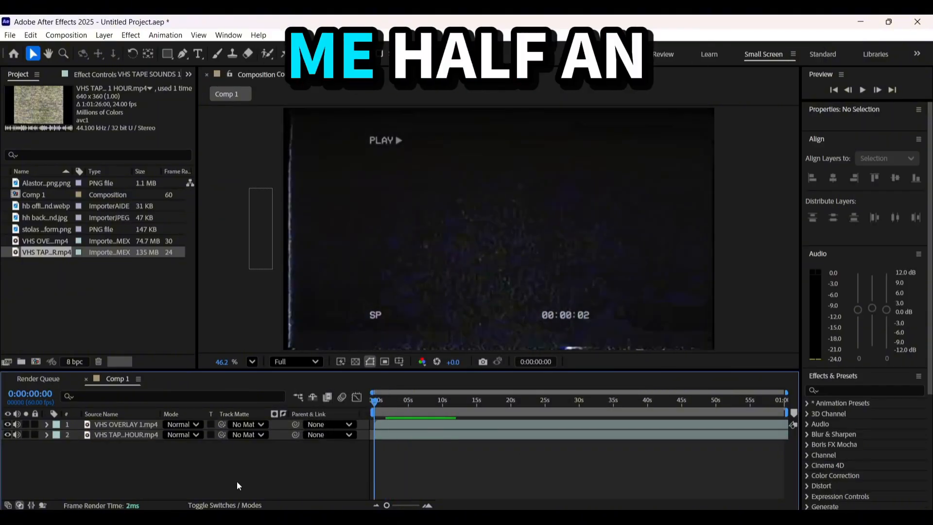
# Add hb office background.webp and hh background.jpg to the composition between the two VHS layers
pyautogui.click(234, 502)
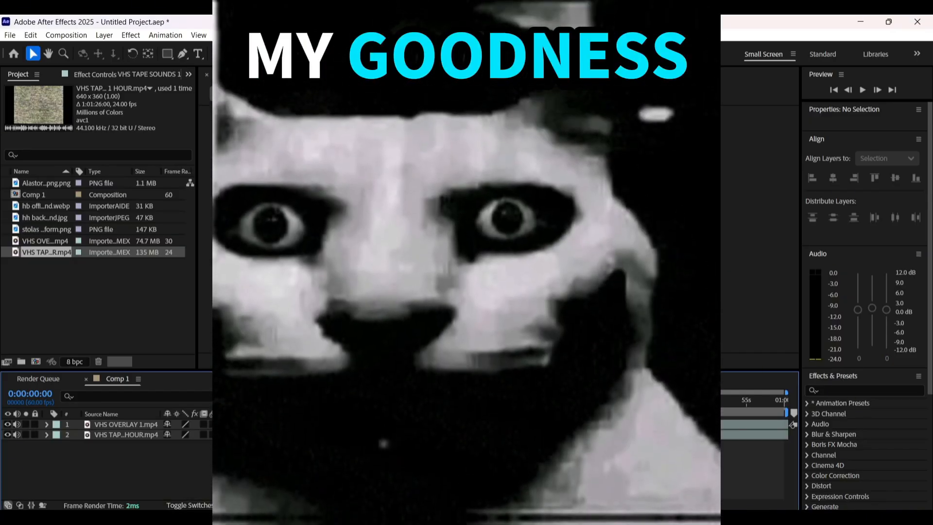
pyautogui.click(389, 435)
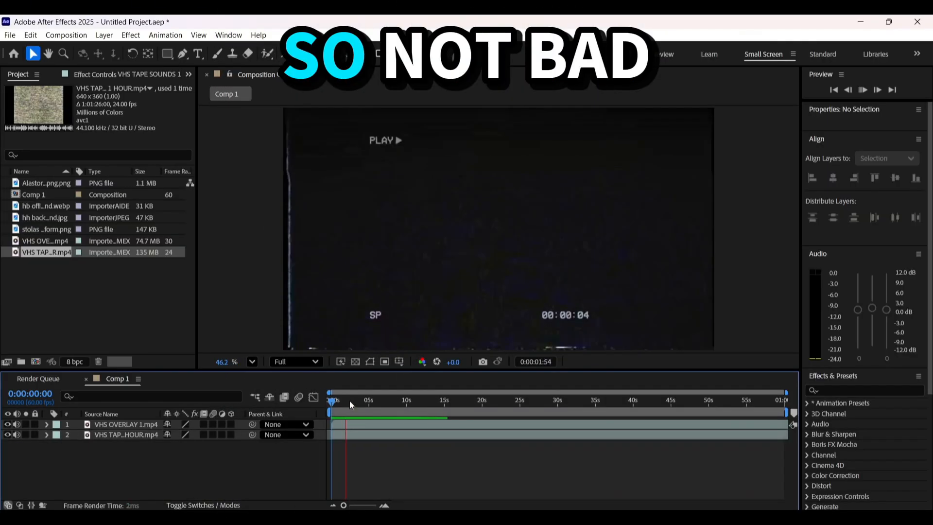
pyautogui.click(36, 206)
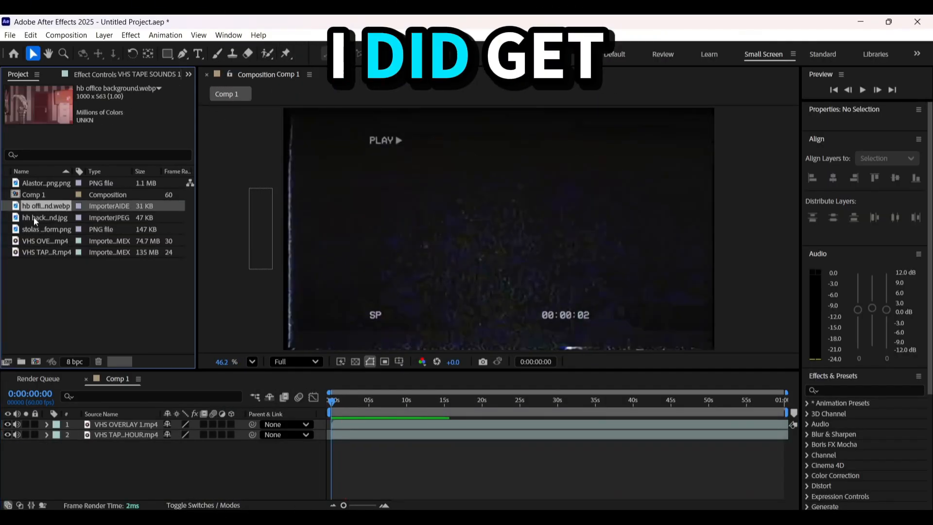
pyautogui.keyDown('shift'); pyautogui.click(40, 219); pyautogui.keyUp('shift')
pyautogui.moveTo(40, 219); pyautogui.dragTo(470, 434)
# Undo the time shift of the office background layer and move both background layers above the VHS layers
pyautogui.click(368, 445)
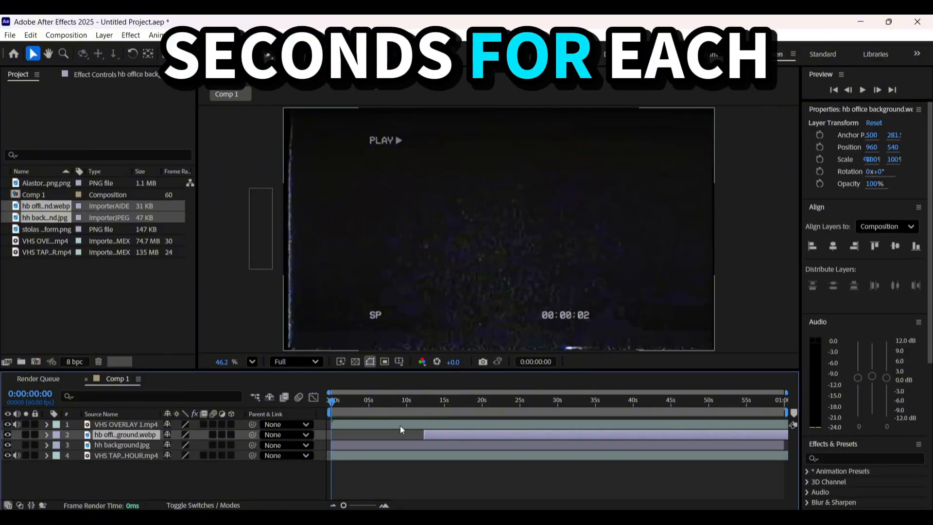
pyautogui.hotkey('ctrl', 'z')
pyautogui.keyDown('shift'); pyautogui.click(128, 443); pyautogui.keyUp('shift')
pyautogui.moveTo(132, 431); pyautogui.dragTo(136, 422)
# Shift both VHS layers later in the timeline together, with the overlay starting at about 43 seconds
pyautogui.click(118, 454)
pyautogui.keyDown('shift'); pyautogui.click(125, 445); pyautogui.keyUp('shift')
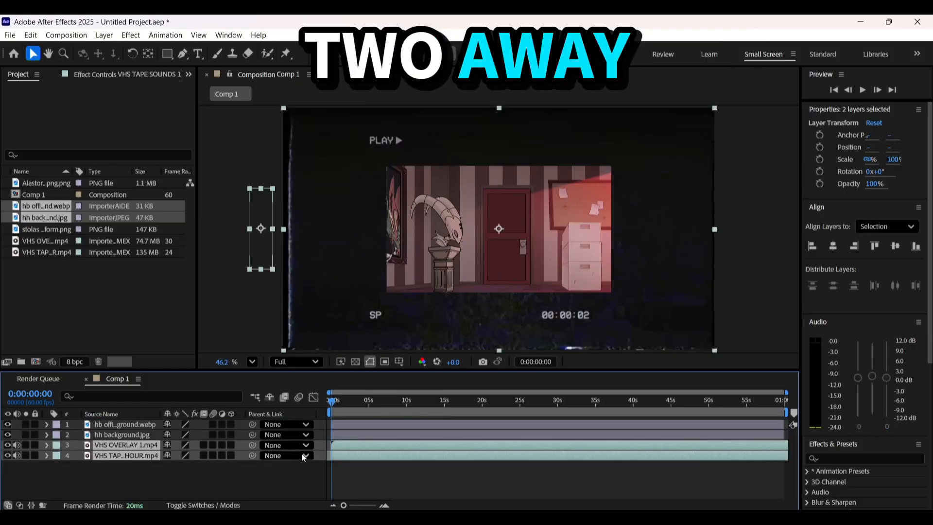
pyautogui.moveTo(351, 450); pyautogui.dragTo(670, 445)
# Move both background layers beneath the VHS overlay and VHS tape sounds layers in the stacking order
pyautogui.click(131, 435)
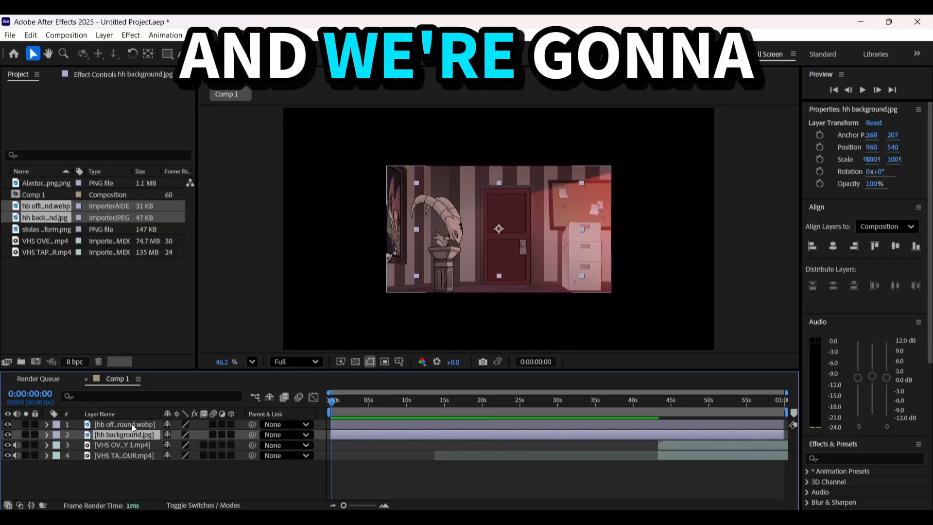
pyautogui.keyDown('shift'); pyautogui.click(133, 425); pyautogui.keyUp('shift')
pyautogui.moveTo(123, 434); pyautogui.dragTo(119, 463)
pyautogui.click(390, 485)
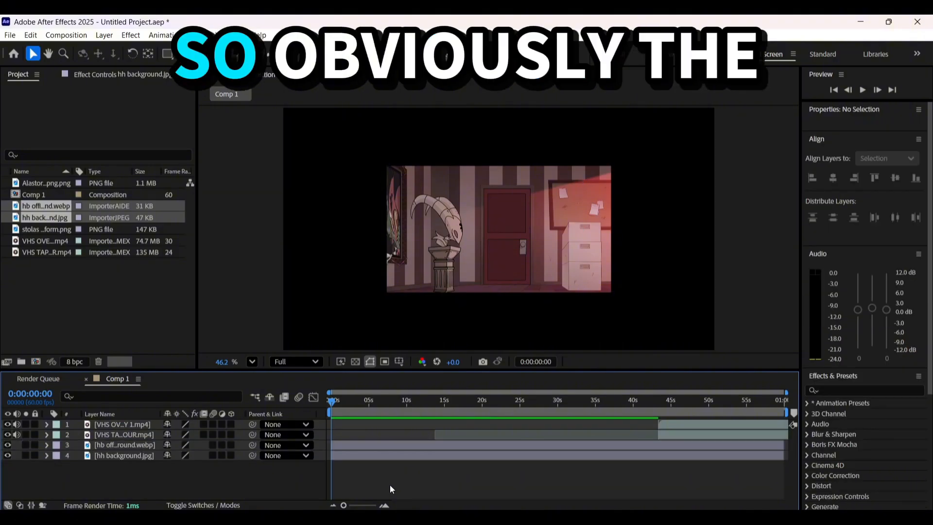
# Scale the hh background layer up to 261% so it fills the composition frame
pyautogui.click(371, 456)
pyautogui.press('s')
pyautogui.moveTo(182, 466); pyautogui.dragTo(331, 466)
pyautogui.click(184, 466)
pyautogui.write('262.0,262.0')
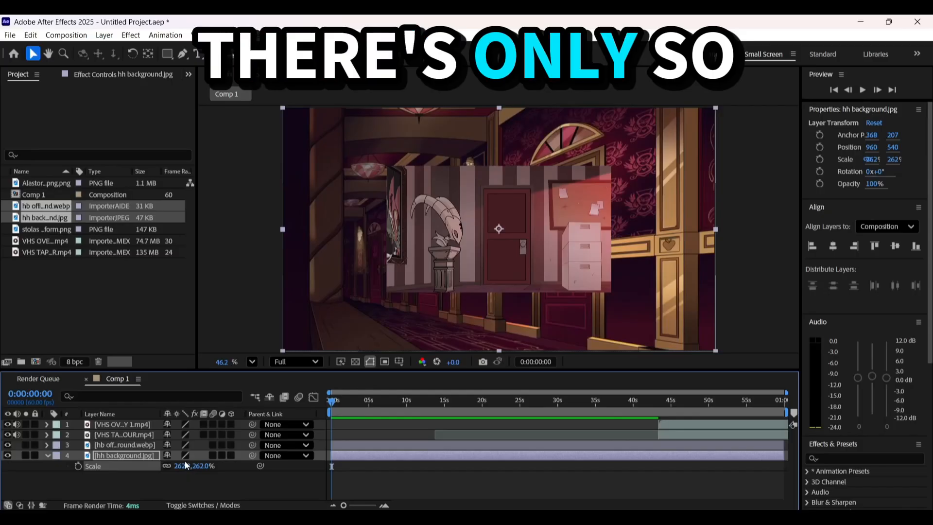
pyautogui.click(258, 416)
pyautogui.click(263, 409)
pyautogui.write('216')
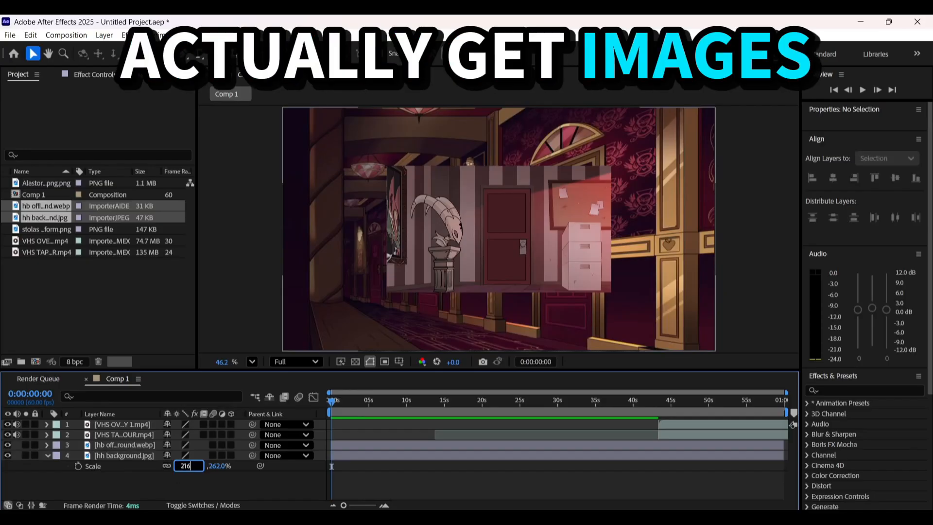
pyautogui.press('BackSpace')
pyautogui.write('6')
pyautogui.press('BackSpace')
pyautogui.press('BackSpace')
pyautogui.write('61')
pyautogui.press('Return')
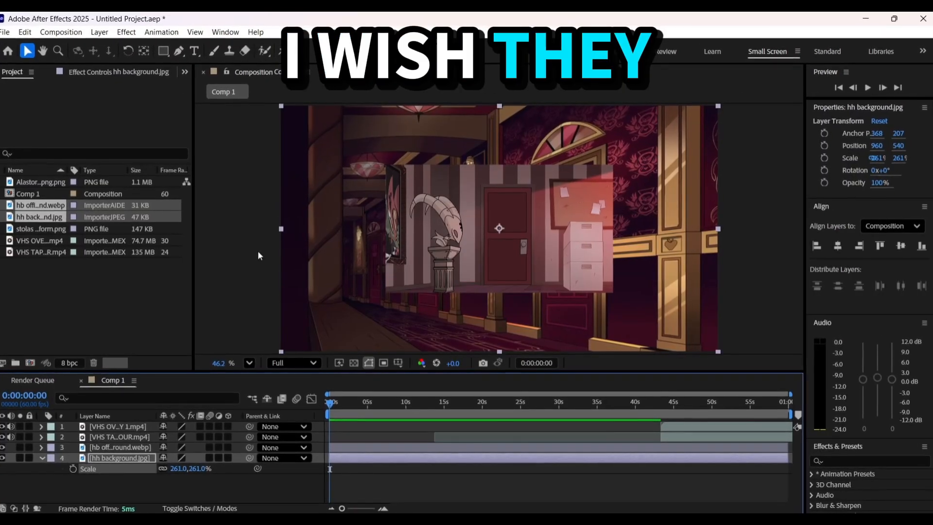
pyautogui.scroll(8, 272, 248)
pyautogui.scroll(8, 292, 237)
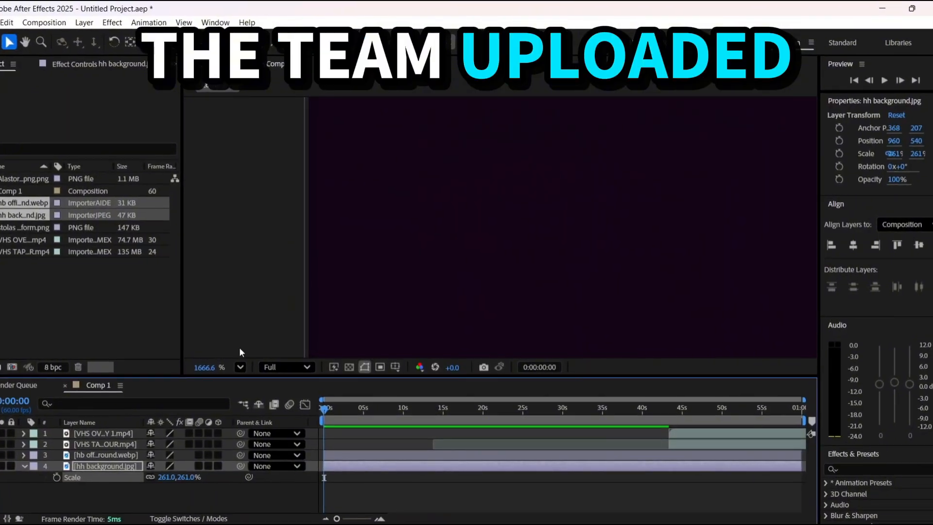
pyautogui.click(244, 365)
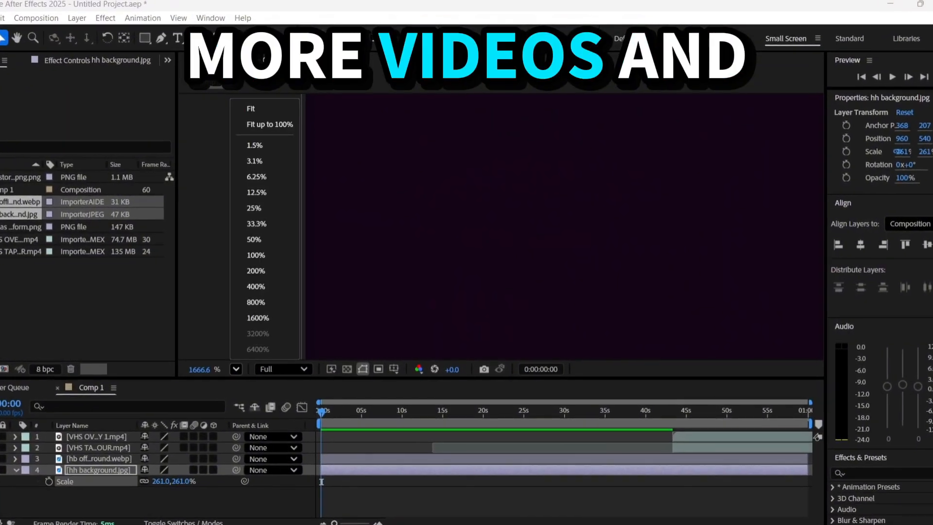
pyautogui.click(250, 109)
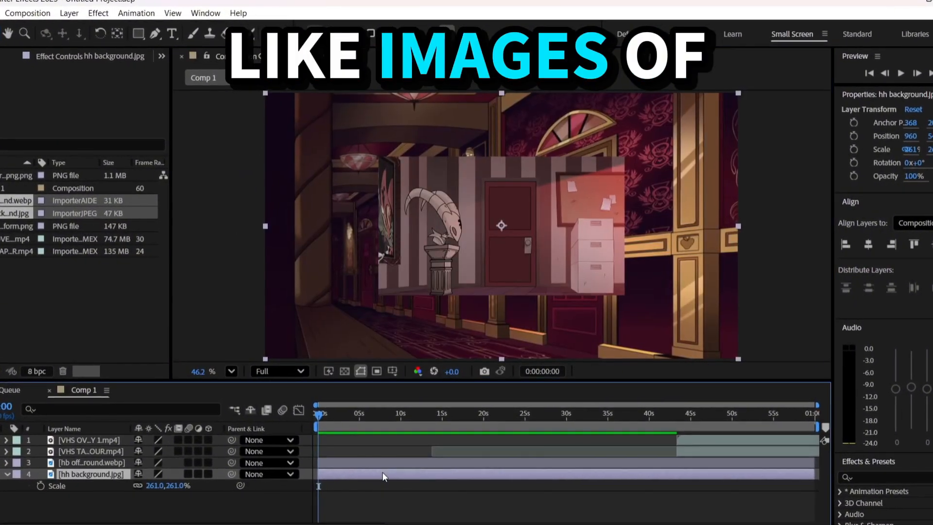
# Hide the hh background layer and scale the hb office background layer to 192% so it fills the frame
pyautogui.click(362, 459)
pyautogui.click(8, 456)
pyautogui.press('s')
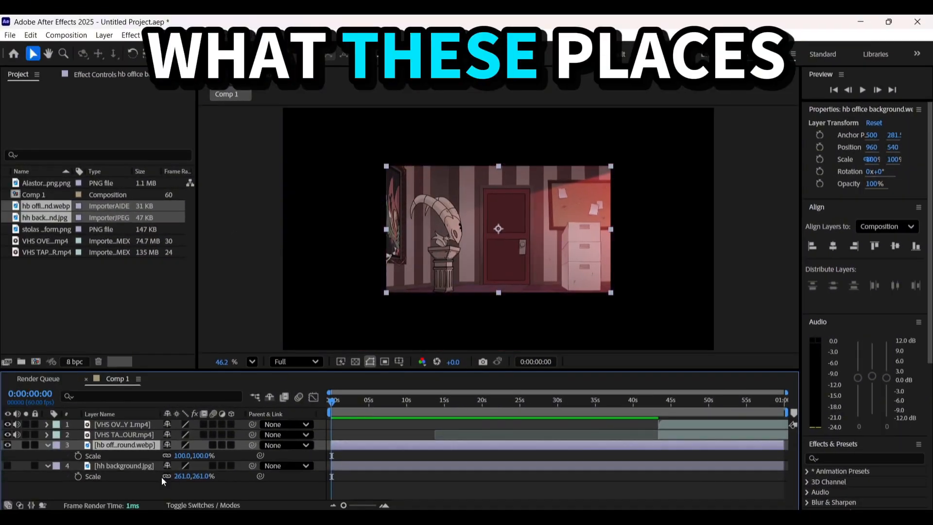
pyautogui.moveTo(186, 452)
pyautogui.mouseDown()
pyautogui.moveTo(233, 446)
pyautogui.moveTo(181, 457)
pyautogui.mouseUp()
pyautogui.write('193')
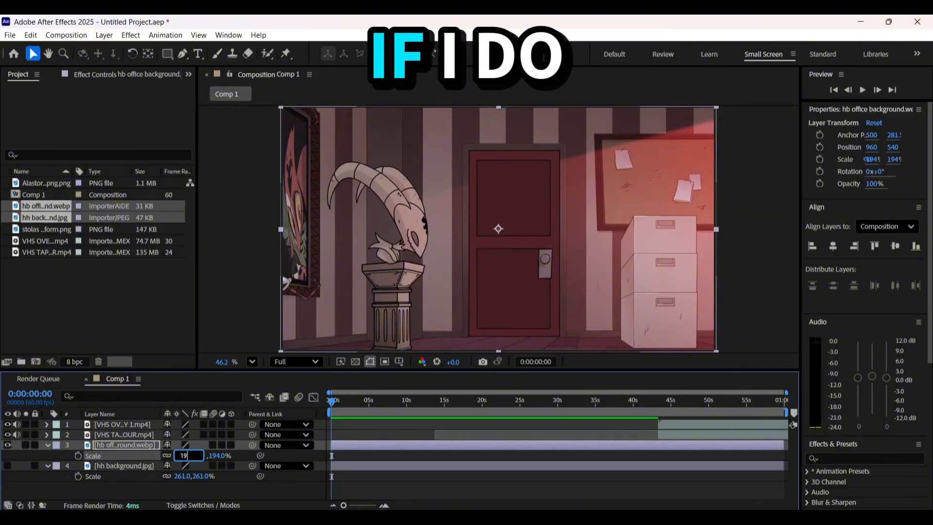
pyautogui.press('Return')
pyautogui.click(182, 457)
pyautogui.write('192')
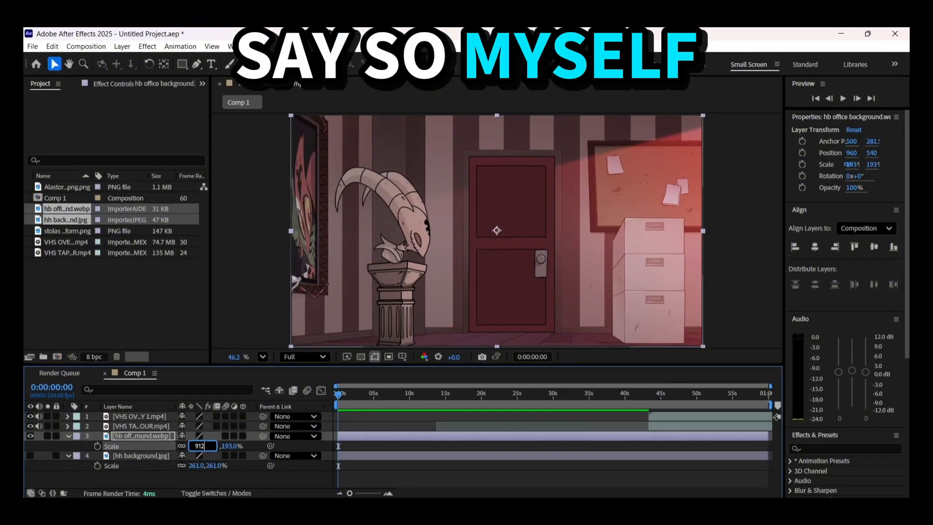
pyautogui.press('Return')
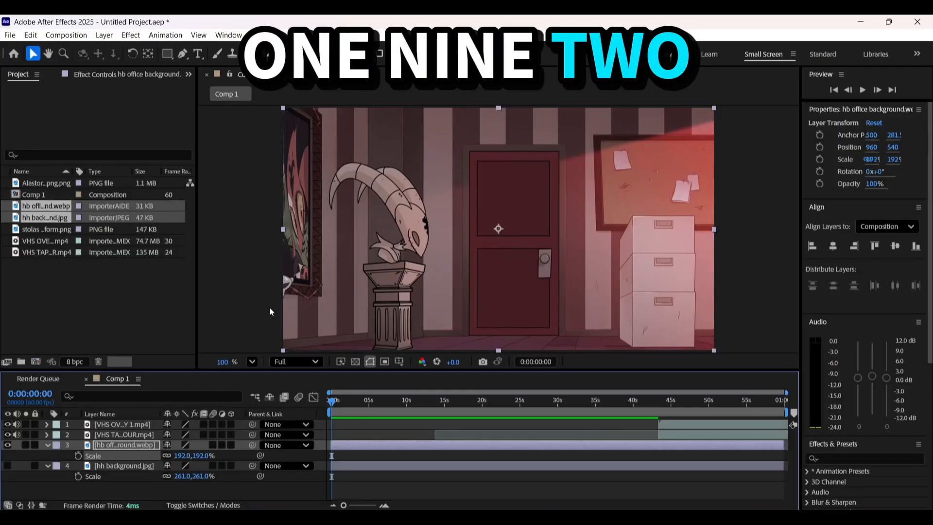
pyautogui.scroll(8, 368, 250)
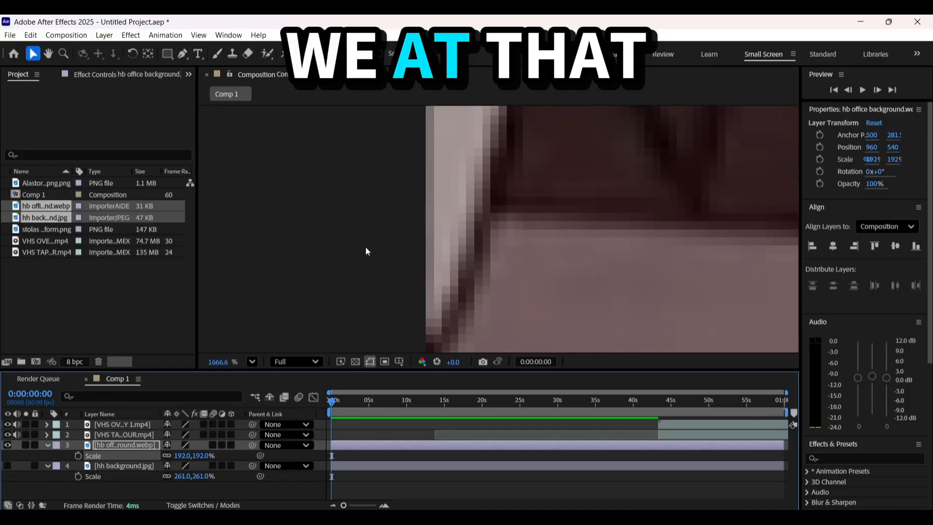
pyautogui.click(252, 362)
pyautogui.click(267, 116)
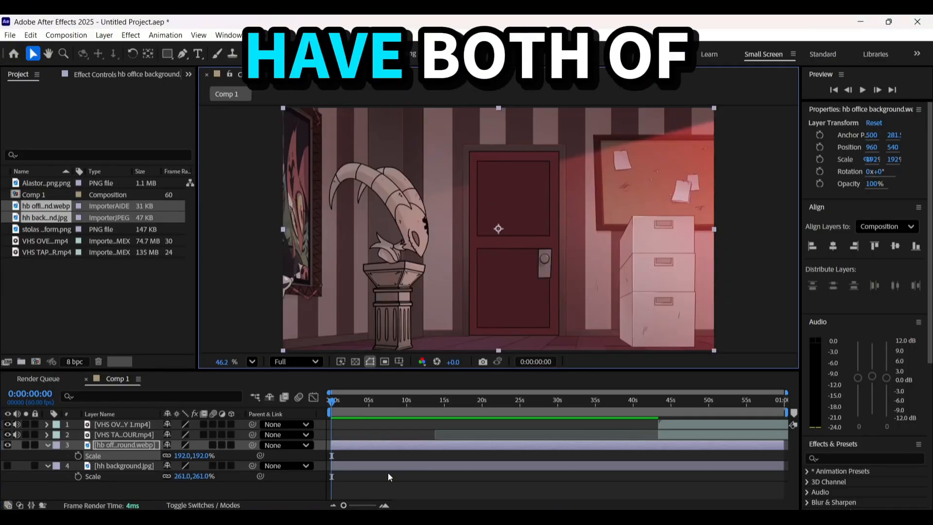
# Show the hh background layer again and toggle the office background's visibility to compare the two backgrounds
pyautogui.click(389, 478)
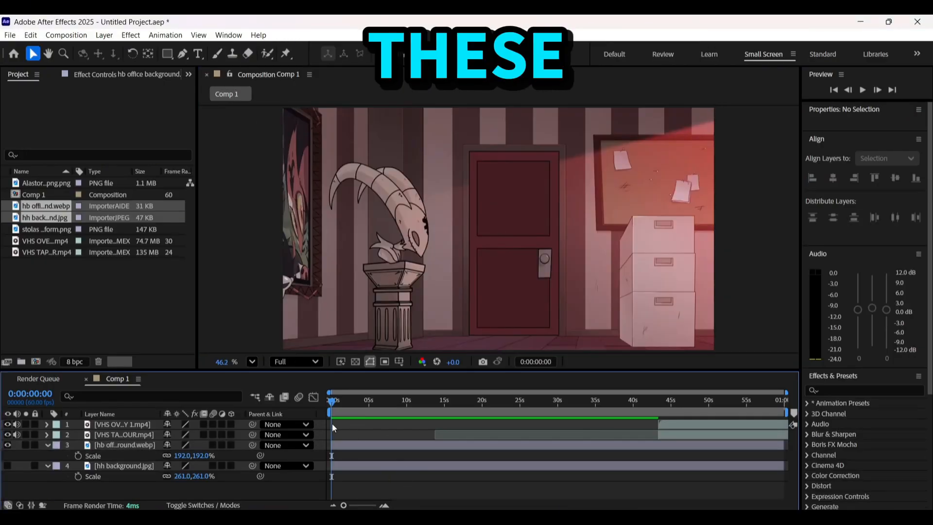
pyautogui.click(8, 446)
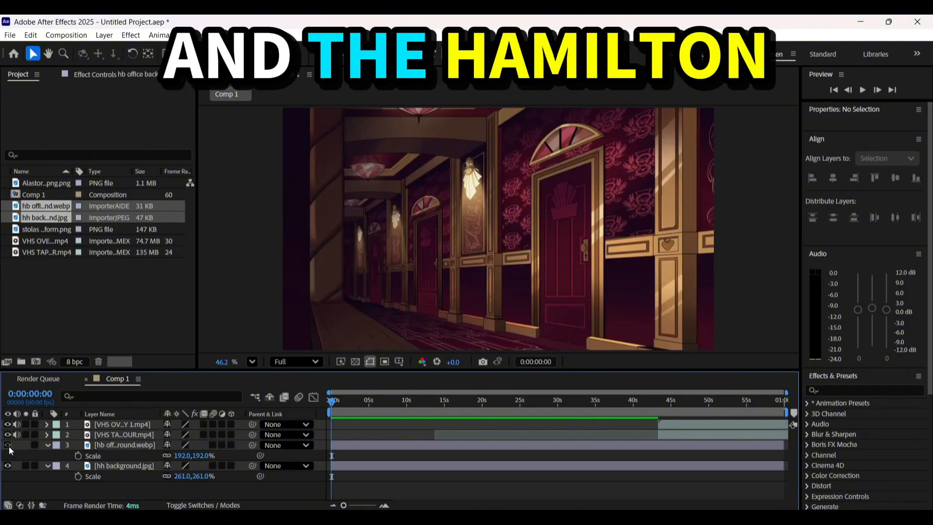
pyautogui.click(8, 446)
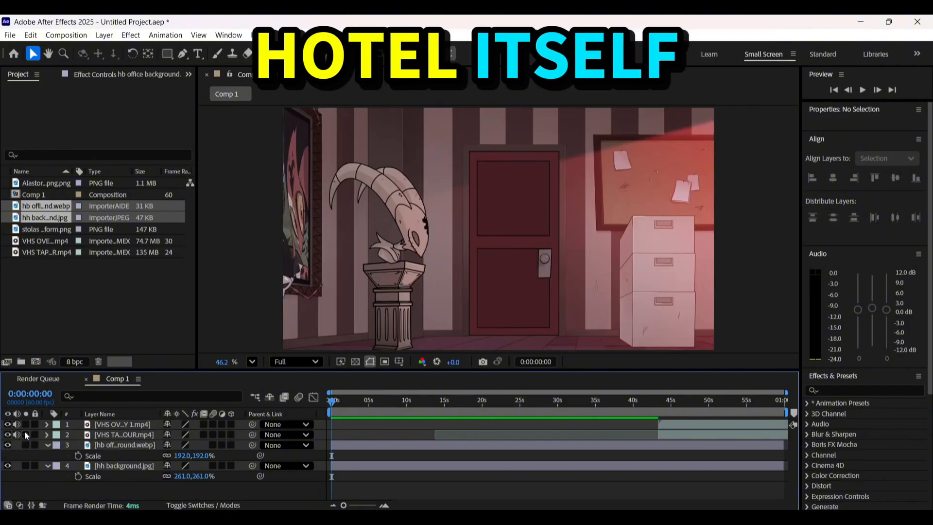
# Add the Alastor and stolas demon form PNGs between the VHS layers and the backgrounds, and collapse the layer properties
pyautogui.click(117, 424)
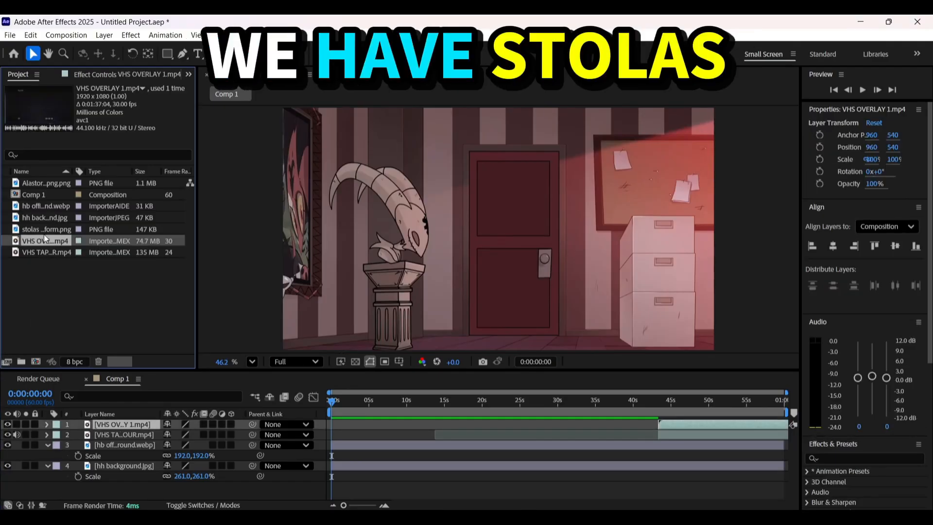
pyautogui.keyDown('ctrl'); pyautogui.click(33, 185); pyautogui.keyUp('ctrl')
pyautogui.moveTo(36, 180); pyautogui.dragTo(329, 421)
pyautogui.click(424, 403)
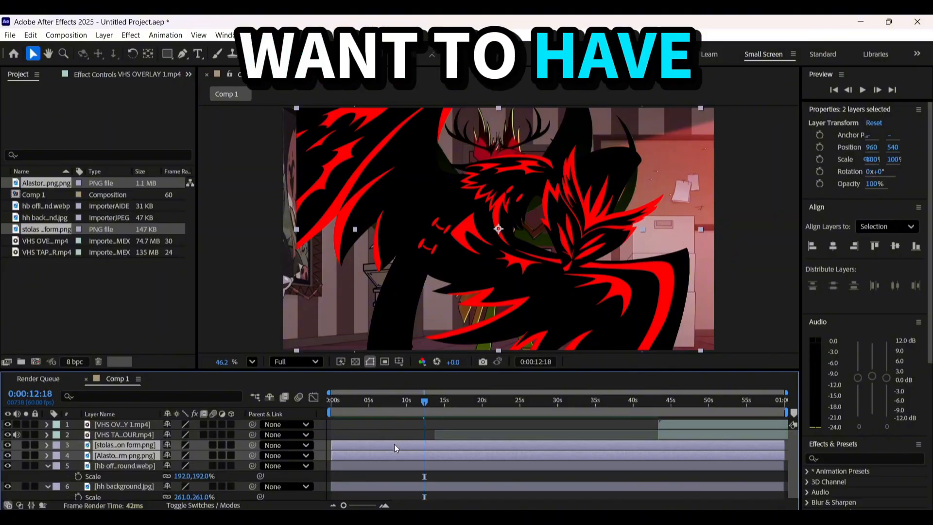
pyautogui.click(379, 430)
pyautogui.press('u')
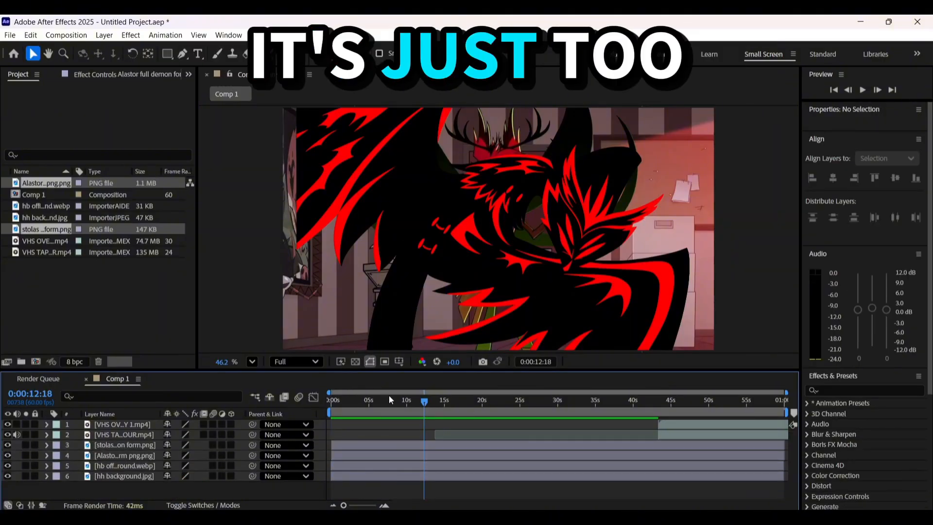
# Duplicate the two character layers and the background layers with the playhead at the start of the timeline
pyautogui.moveTo(388, 399); pyautogui.dragTo(125, 424)
pyautogui.press('space')
pyautogui.press('space')
pyautogui.click(370, 476)
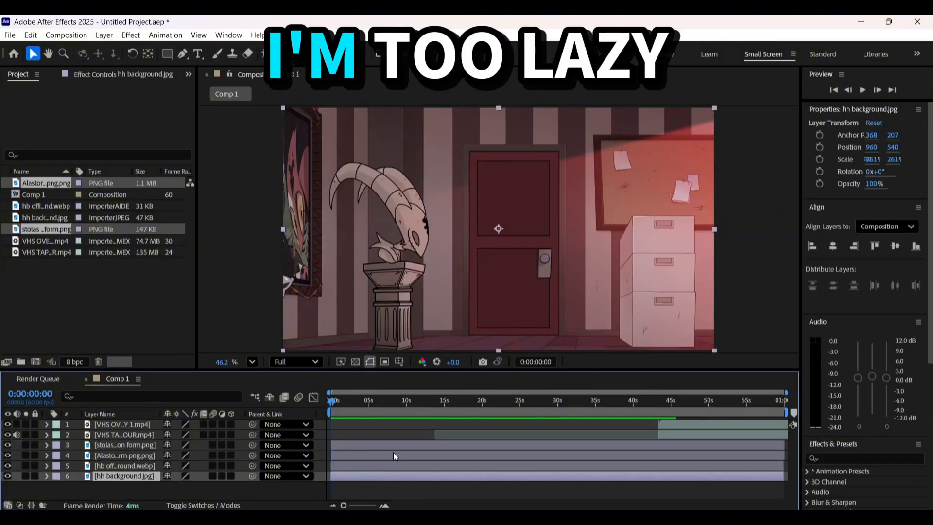
pyautogui.keyDown('shift'); pyautogui.click(393, 452); pyautogui.keyUp('shift')
pyautogui.hotkey('ctrl', 'd')
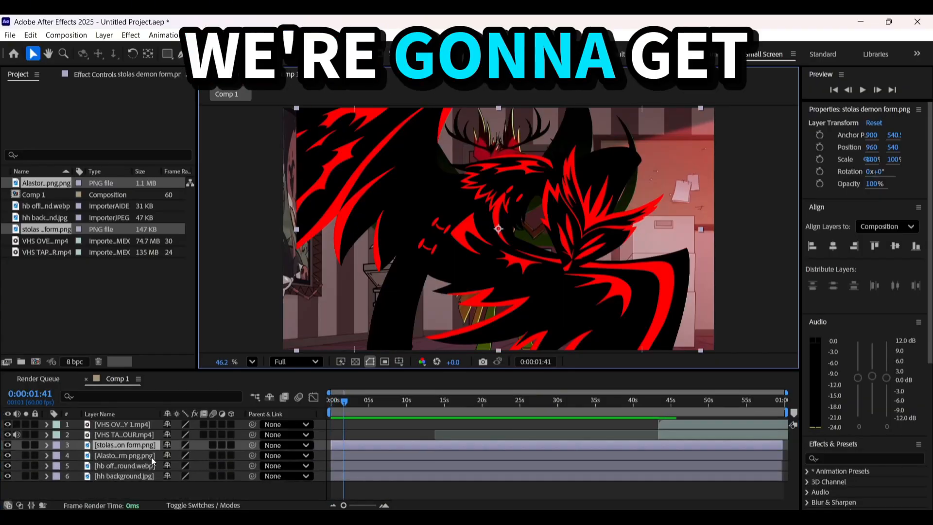
# Scale the stolas and Alastor demon form layers down to 75% together
pyautogui.keyDown('shift'); pyautogui.click(151, 456); pyautogui.keyUp('shift')
pyautogui.press('s')
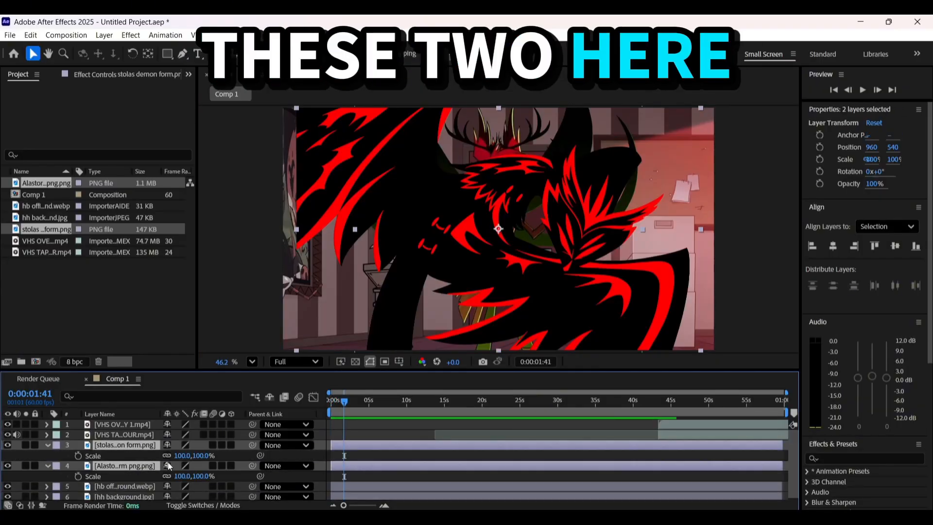
pyautogui.moveTo(180, 476); pyautogui.dragTo(167, 476)
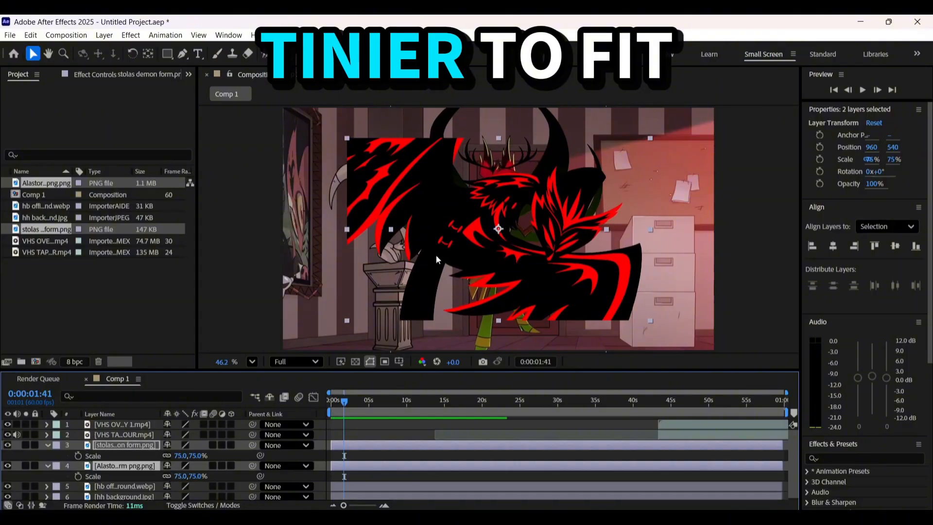
pyautogui.click(476, 428)
# Place the stolas figure at the lower left of the frame and the Alastor figure at the right over the boxes
pyautogui.click(383, 401)
pyautogui.moveTo(471, 199); pyautogui.dragTo(224, 268)
pyautogui.moveTo(544, 253); pyautogui.dragTo(682, 258)
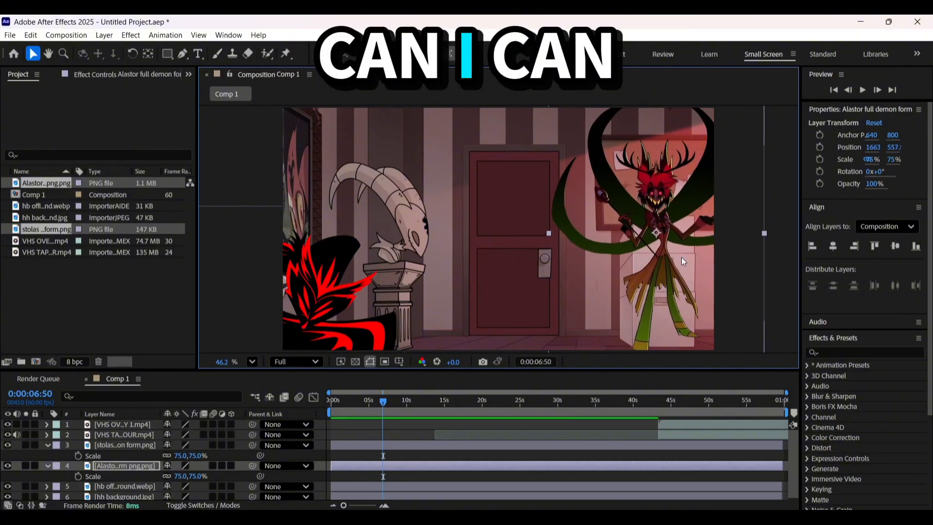
# Find the Drop Shadow effect and apply it to the Alastor layer
pyautogui.click(835, 352)
pyautogui.write('s')
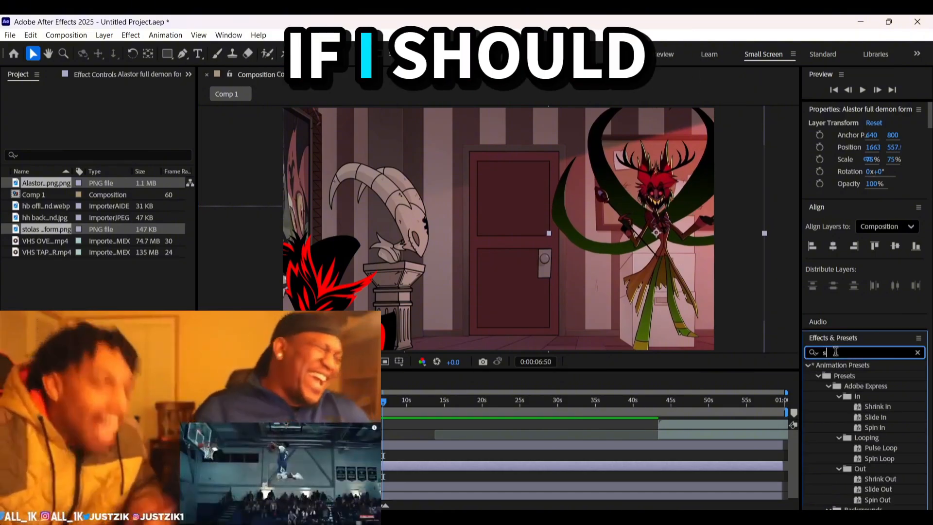
pyautogui.press('BackSpace')
pyautogui.write('dro')
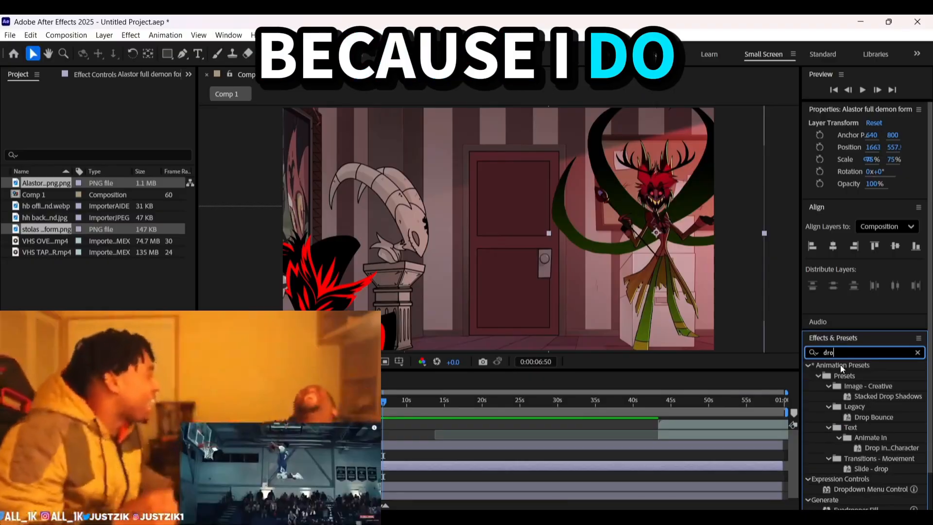
pyautogui.write('p')
pyautogui.moveTo(864, 488); pyautogui.dragTo(462, 468)
# Set the drop shadow's direction to 162°, and move Alastor in front of the office door with the effect switched off
pyautogui.moveTo(658, 234); pyautogui.dragTo(663, 215)
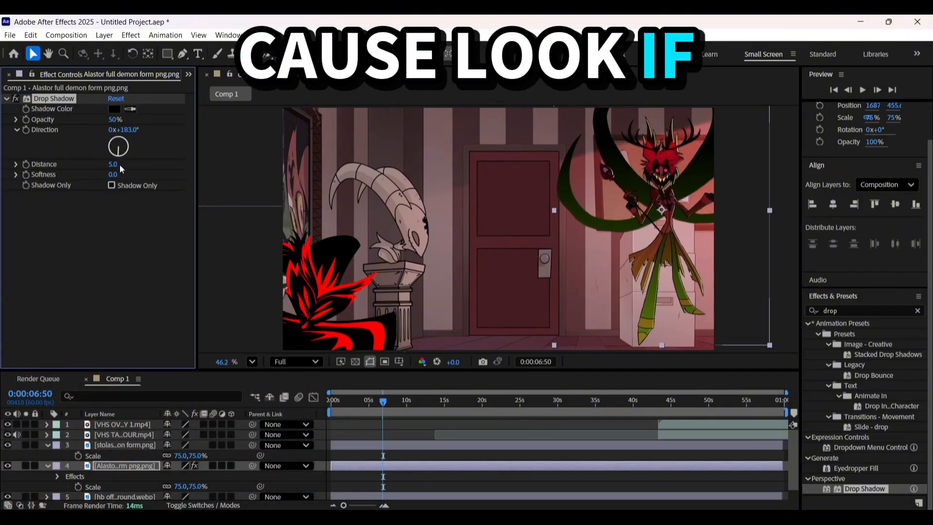
pyautogui.scroll(5, 662, 266)
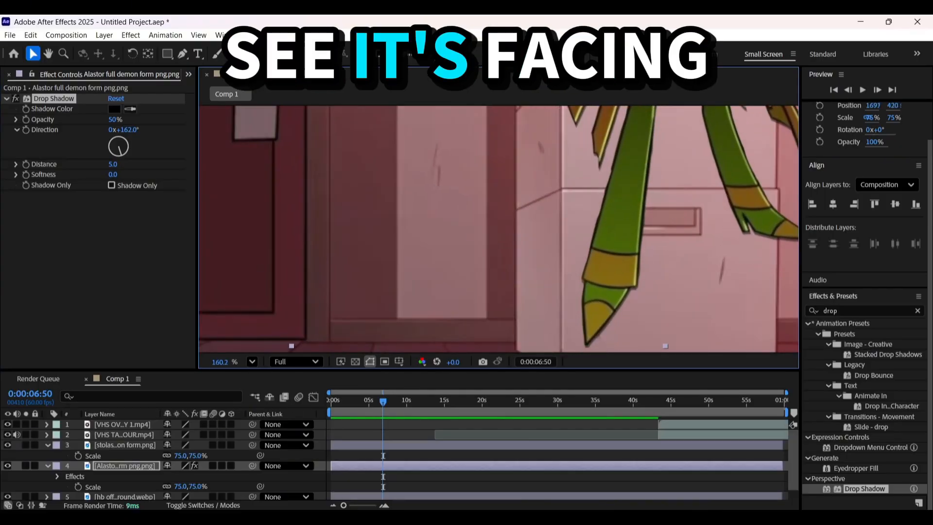
pyautogui.click(194, 466)
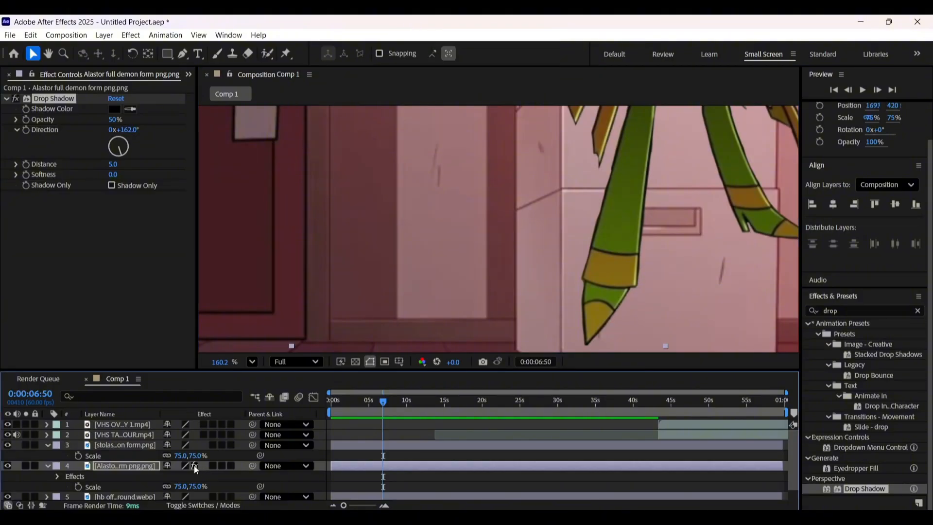
pyautogui.scroll(-4, 497, 268)
pyautogui.moveTo(530, 244); pyautogui.dragTo(356, 276)
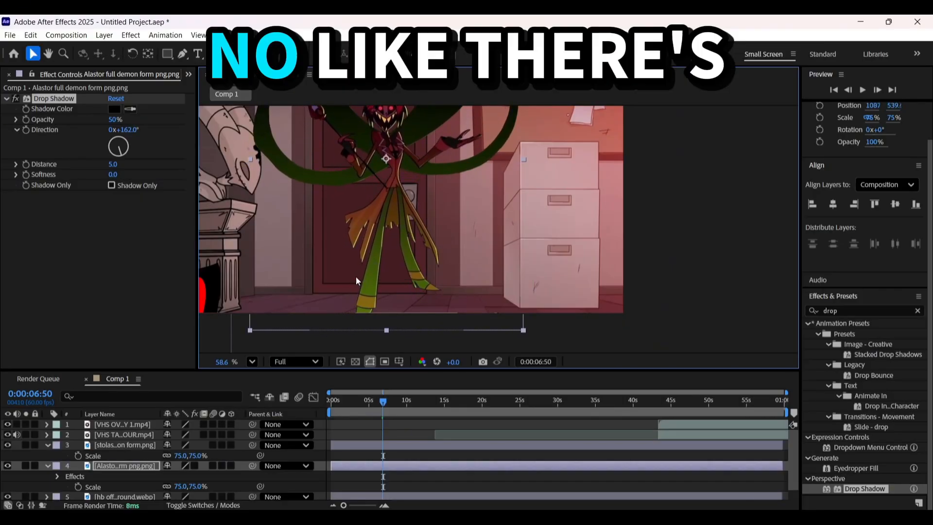
# Move the hh background layer above the office background and reposition Alastor to the left side of the hallway
pyautogui.scroll(-1, 491, 401)
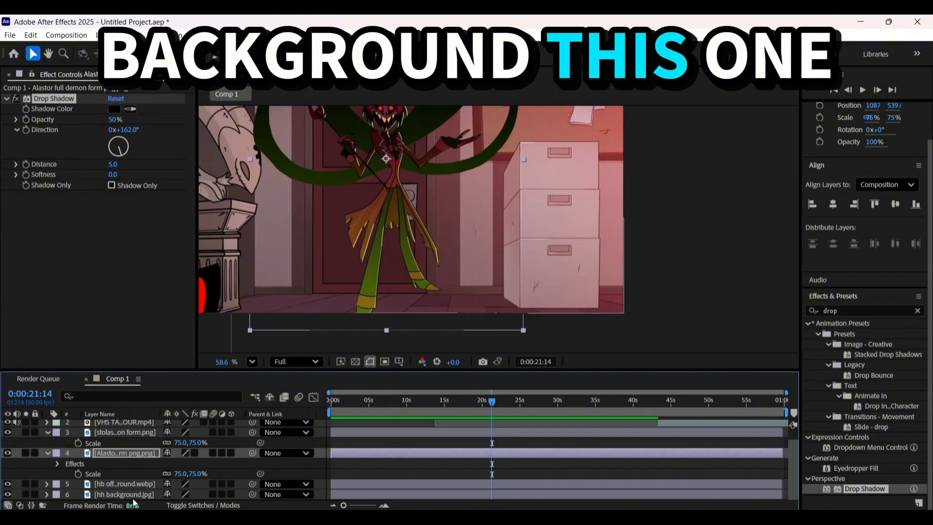
pyautogui.moveTo(134, 500); pyautogui.dragTo(144, 482)
pyautogui.scroll(1, 442, 430)
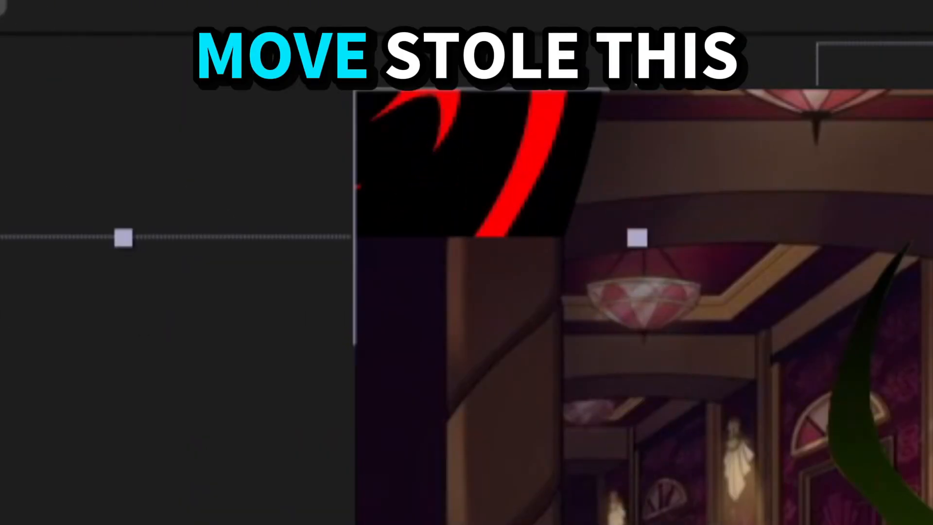
pyautogui.moveTo(545, 271); pyautogui.dragTo(429, 261)
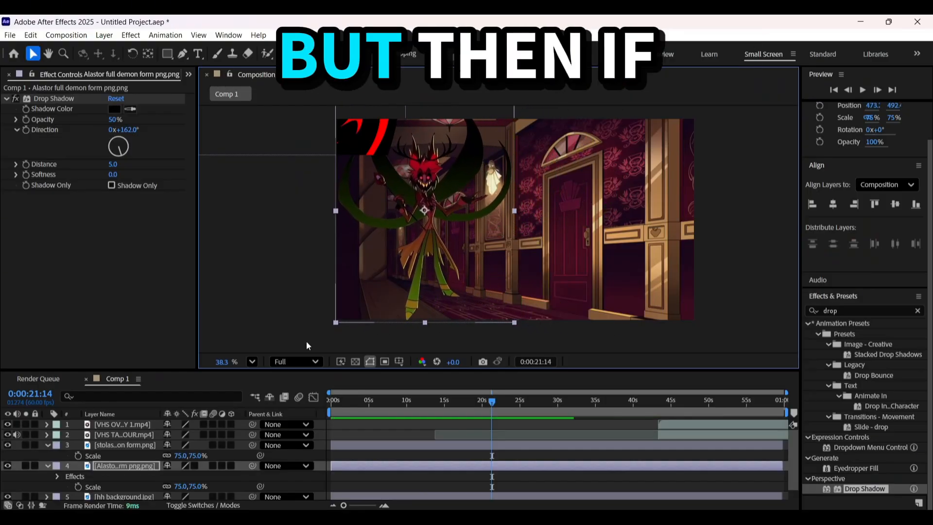
# Switch the Alastor layer's effects back on and set the drop shadow distance to 22
pyautogui.click(195, 467)
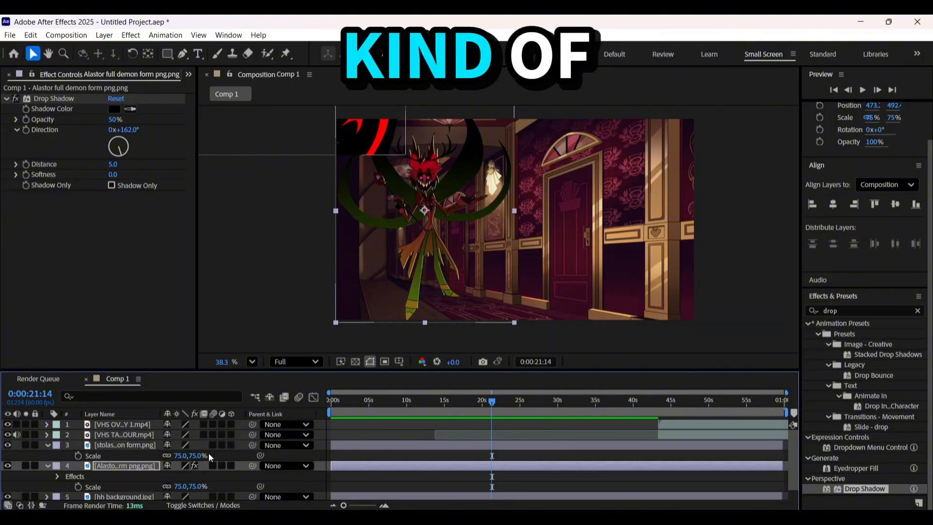
pyautogui.moveTo(113, 164)
pyautogui.mouseDown()
pyautogui.moveTo(138, 164)
pyautogui.moveTo(123, 165)
pyautogui.mouseUp()
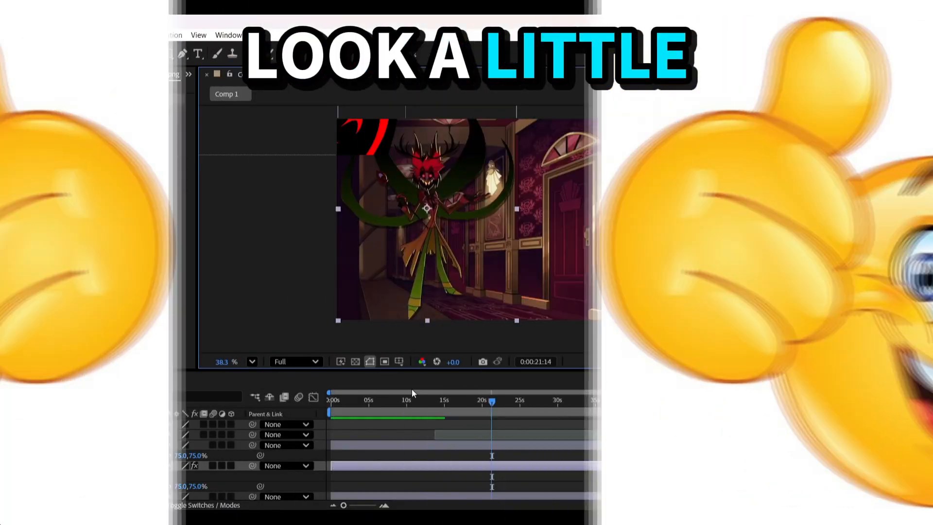
pyautogui.click(503, 446)
pyautogui.click(495, 464)
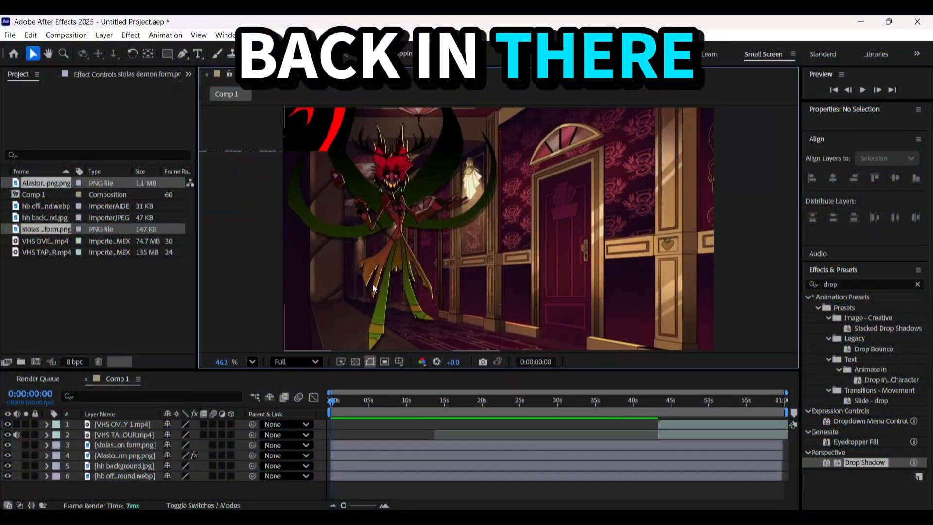
# Trim the Alastor and hh background layers so that both start at 0:00:32:54
pyautogui.click(372, 285)
pyautogui.keyDown('ctrl'); pyautogui.click(124, 466); pyautogui.keyUp('ctrl')
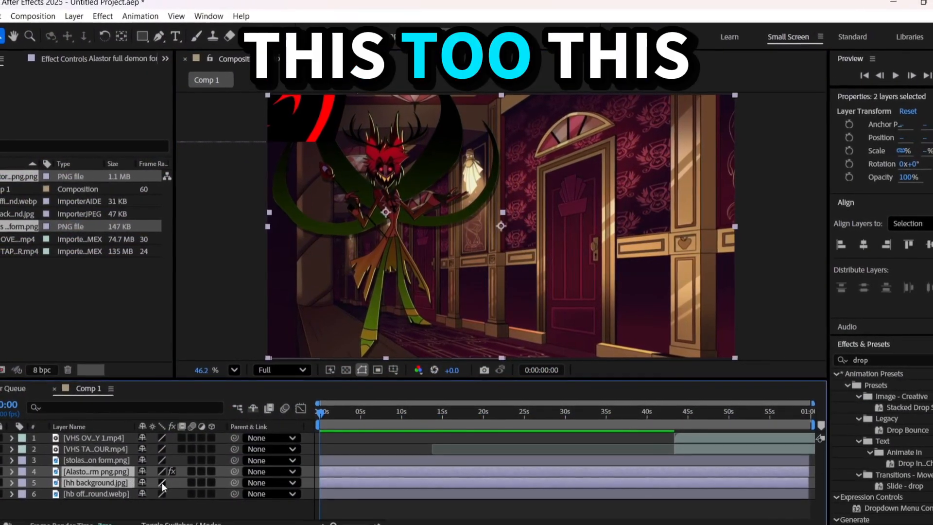
pyautogui.click(586, 412)
pyautogui.hotkey('alt', '[')
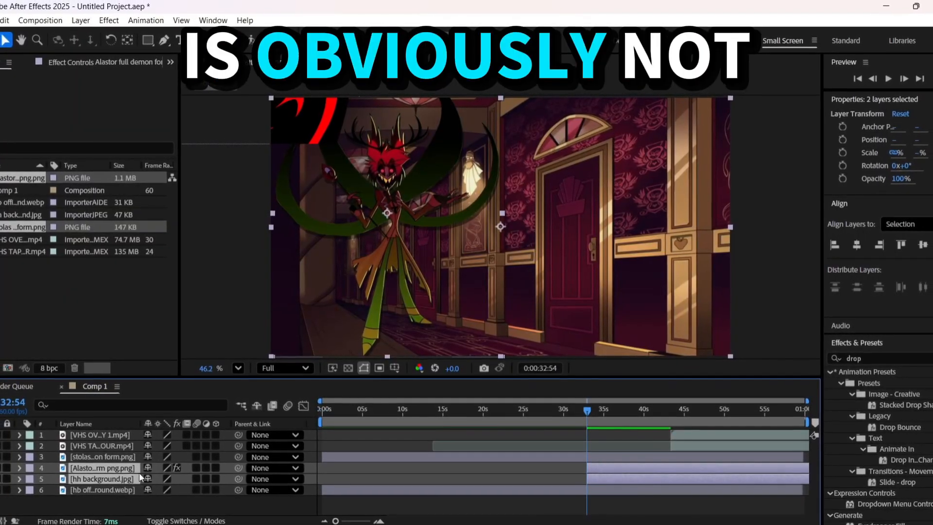
# Move the Alastor and hh background layers above the Stolas layer and slide them to start at about 37 seconds
pyautogui.moveTo(131, 470); pyautogui.dragTo(125, 451)
pyautogui.moveTo(633, 462); pyautogui.dragTo(669, 461)
pyautogui.moveTo(523, 409); pyautogui.dragTo(304, 435)
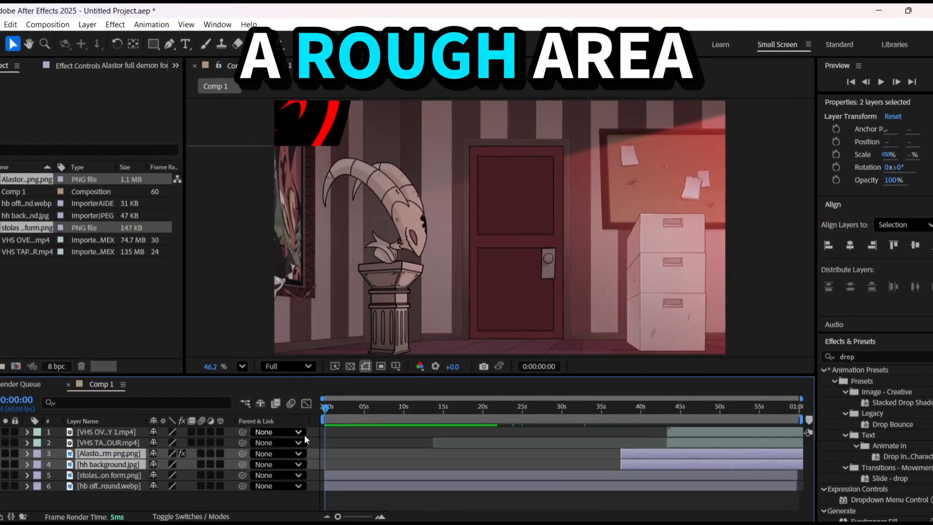
# Bring the Stolas demon fully into the office scene and set its scale to 100%
pyautogui.moveTo(314, 136); pyautogui.dragTo(617, 317)
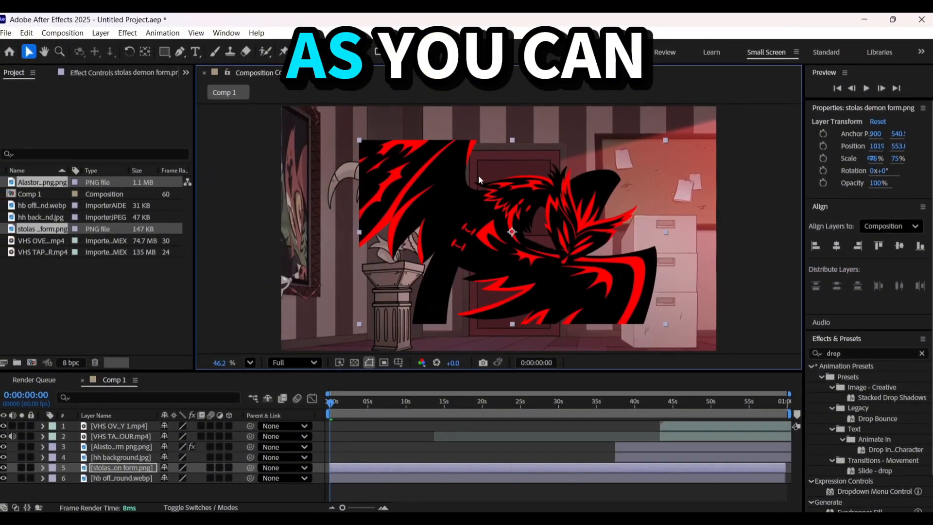
pyautogui.moveTo(428, 160); pyautogui.dragTo(357, 226)
pyautogui.press('s')
pyautogui.moveTo(370, 266); pyautogui.dragTo(401, 224)
pyautogui.click(182, 476)
pyautogui.write('100')
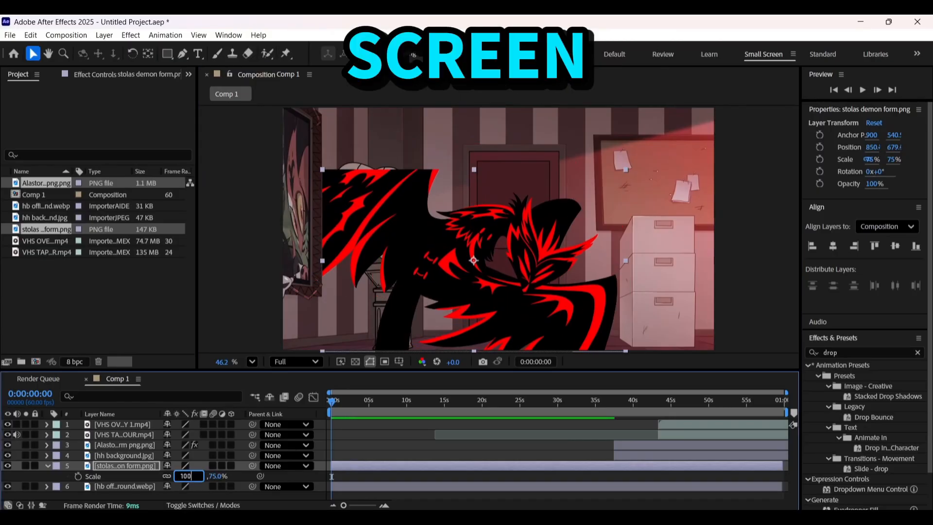
pyautogui.press('Return')
# Centre the Stolas demon horizontally in the composition, then shift it to the left side of the office beside the door
pyautogui.moveTo(462, 223); pyautogui.dragTo(478, 194)
pyautogui.click(834, 247)
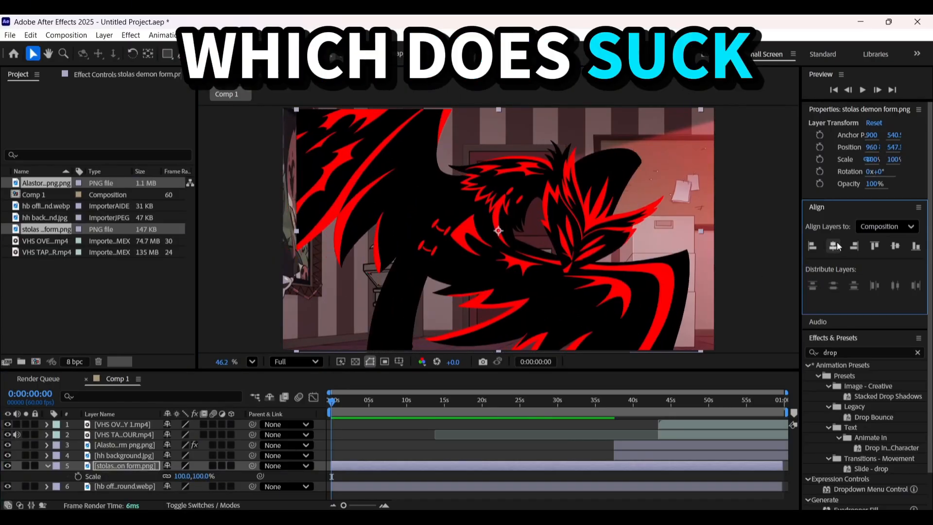
pyautogui.moveTo(521, 248); pyautogui.dragTo(345, 248)
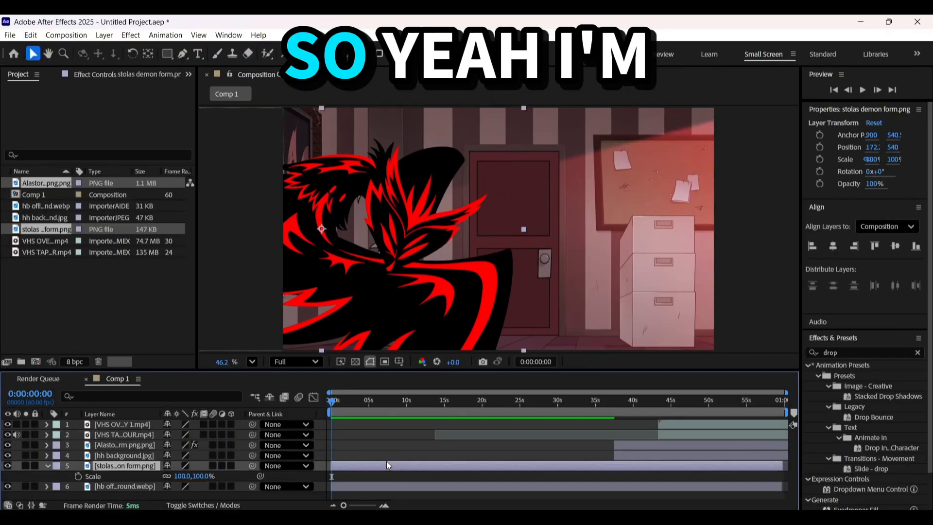
pyautogui.click(382, 457)
pyautogui.press('u')
pyautogui.press('u')
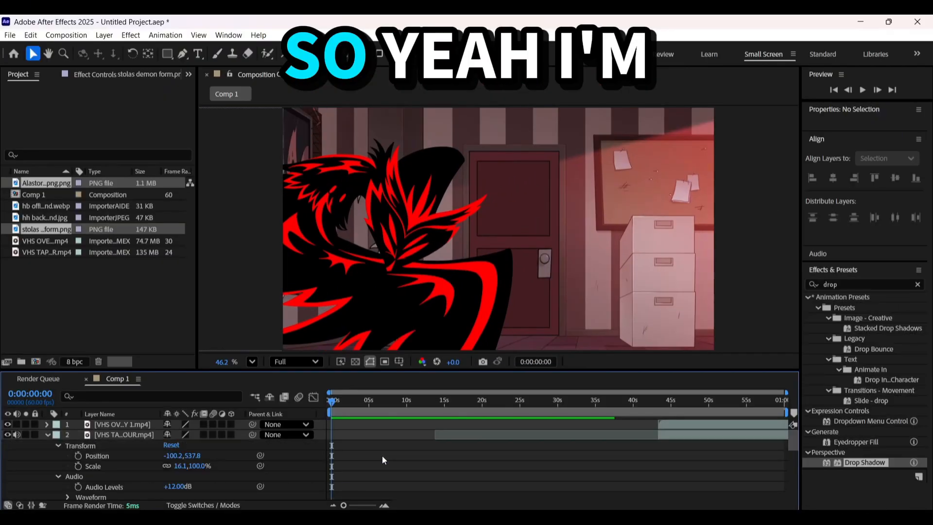
pyautogui.press('u')
pyautogui.moveTo(350, 398); pyautogui.dragTo(327, 461)
# Clear the effects search and set the label colour of the Alastor and Stolas character layers to Red
pyautogui.moveTo(843, 284); pyautogui.dragTo(754, 287)
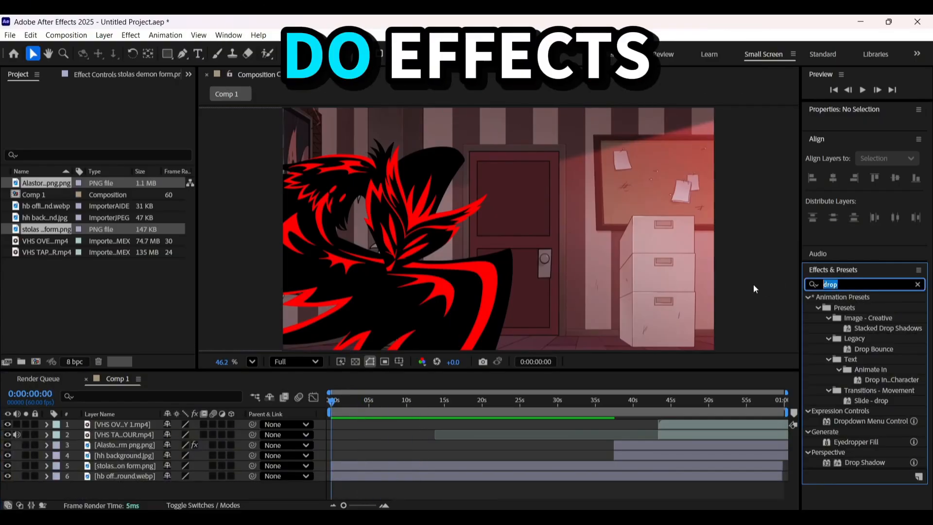
pyautogui.press('BackSpace')
pyautogui.click(378, 402)
pyautogui.click(392, 469)
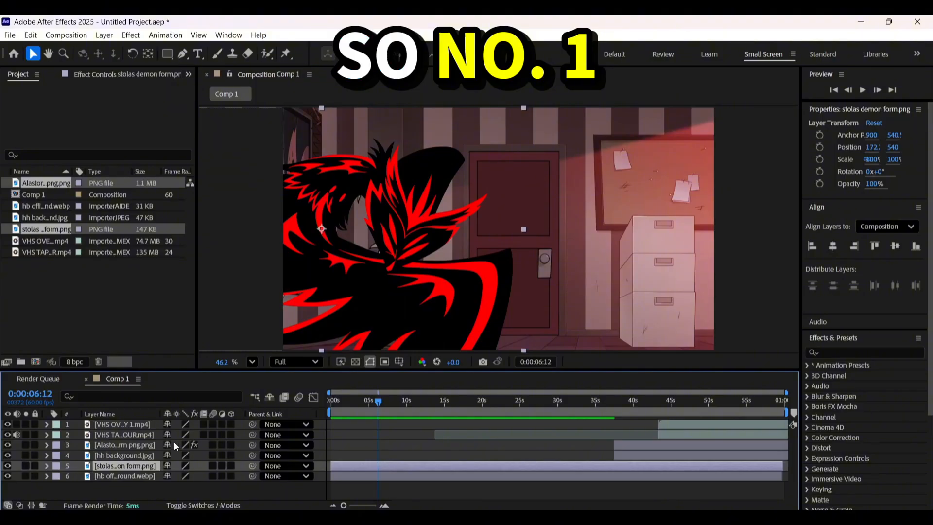
pyautogui.click(56, 445)
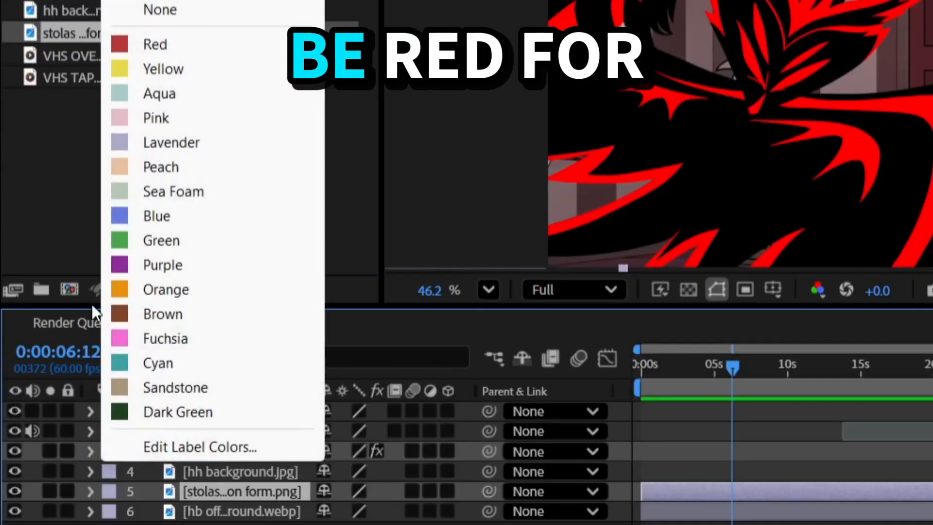
pyautogui.click(159, 44)
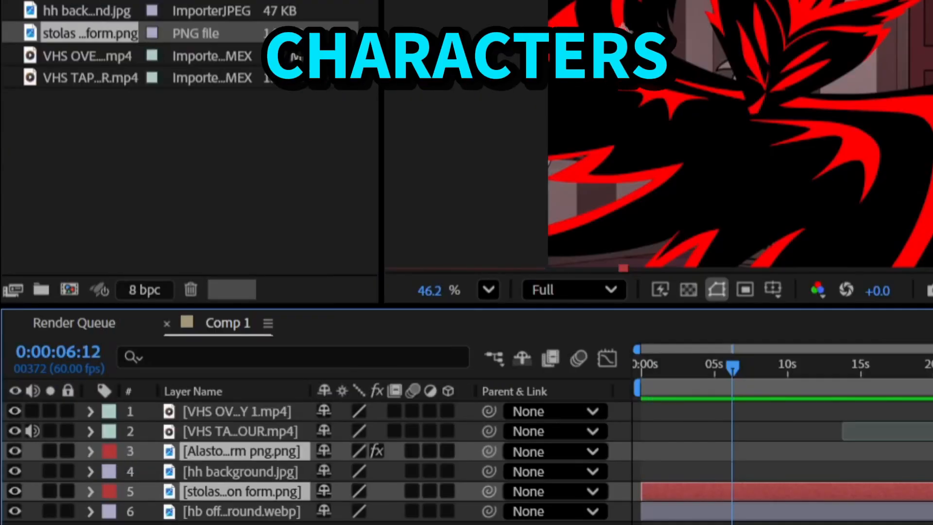
# Set the label colour of the hh background and hb office background layers to Blue
pyautogui.click(923, 511)
pyautogui.keyDown('ctrl'); pyautogui.click(924, 471); pyautogui.keyUp('ctrl')
pyautogui.click(107, 418)
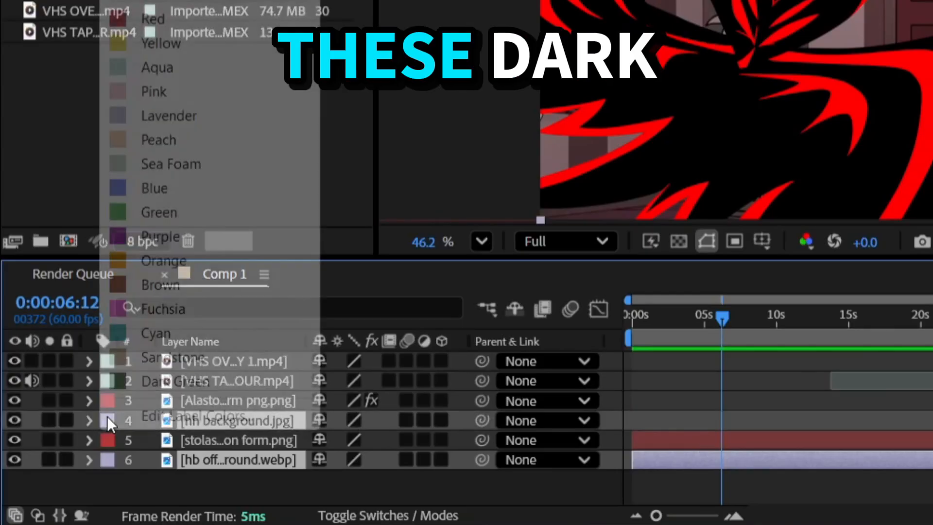
pyautogui.click(127, 188)
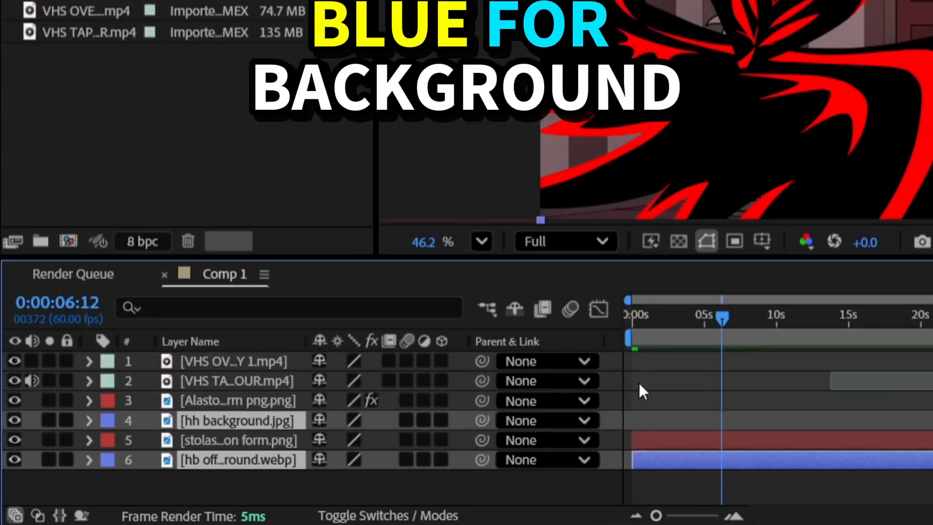
# Copy the Drop Shadow effect from the Alastor layer onto the Stolas layer and adjust the shadow distance
pyautogui.click(719, 445)
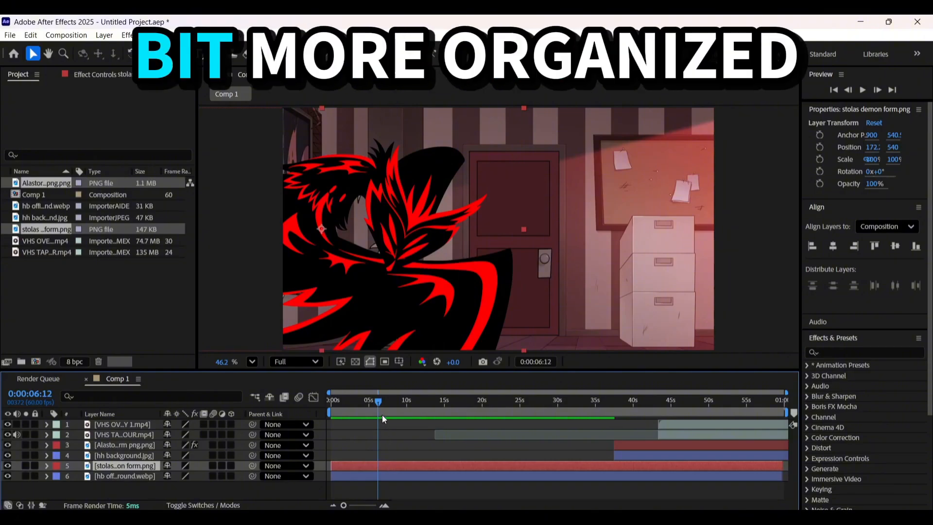
pyautogui.click(673, 454)
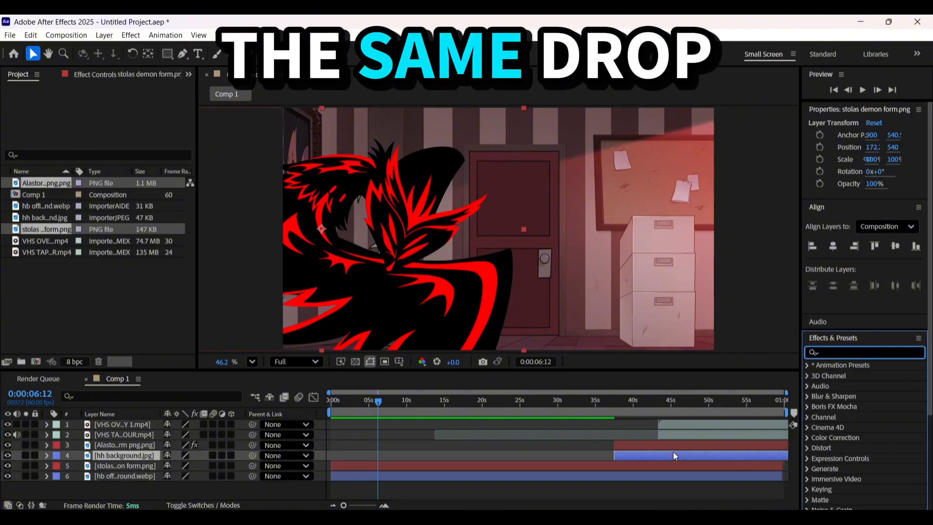
pyautogui.click(645, 443)
pyautogui.click(92, 75)
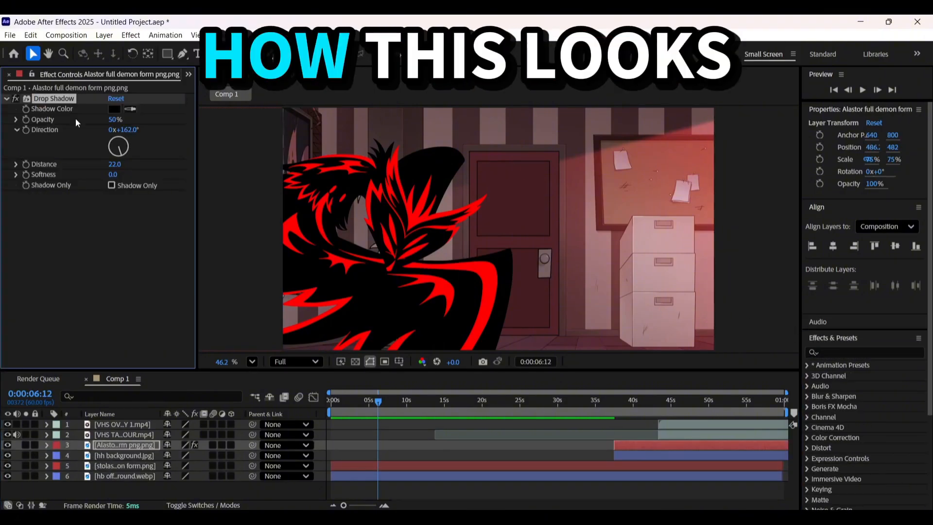
pyautogui.click(368, 465)
pyautogui.hotkey('ctrl', 'v')
pyautogui.click(391, 442)
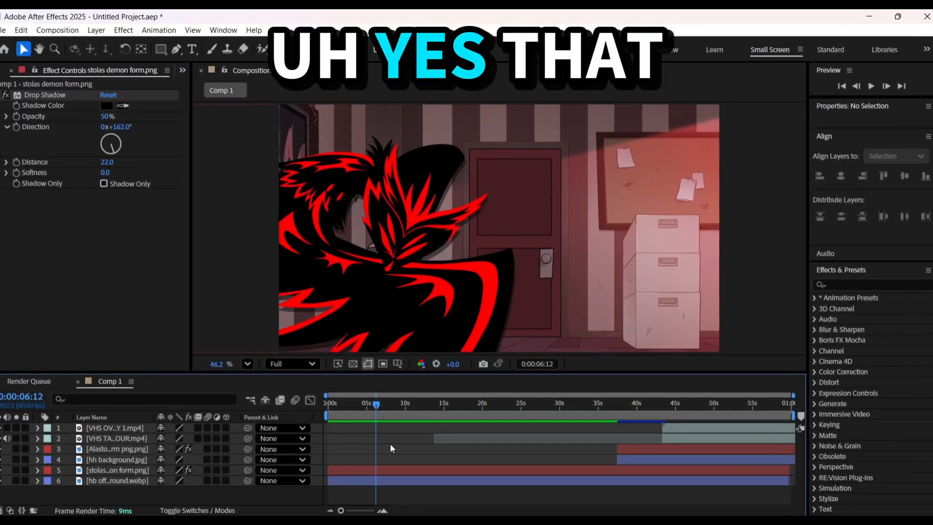
pyautogui.moveTo(103, 161); pyautogui.dragTo(94, 161)
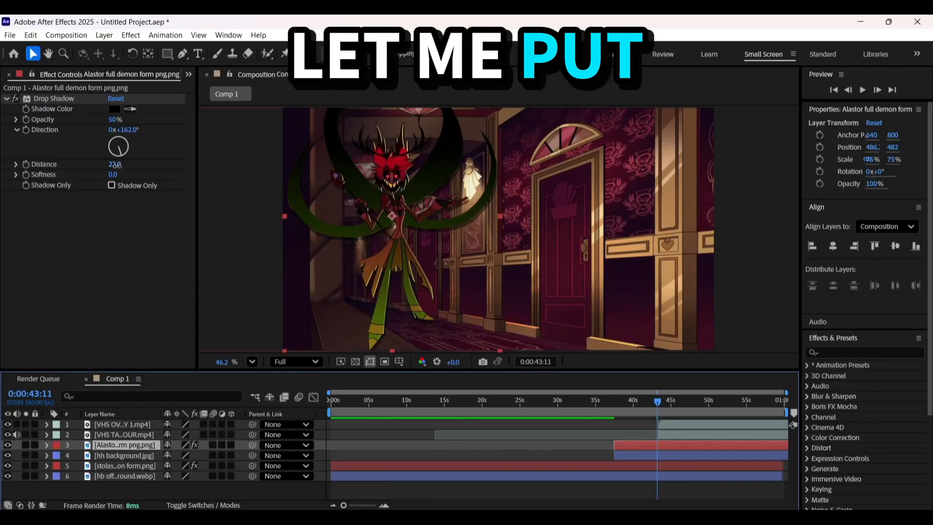
# Hide the Stolas and Alastor layers so only the backgrounds show
pyautogui.click(368, 435)
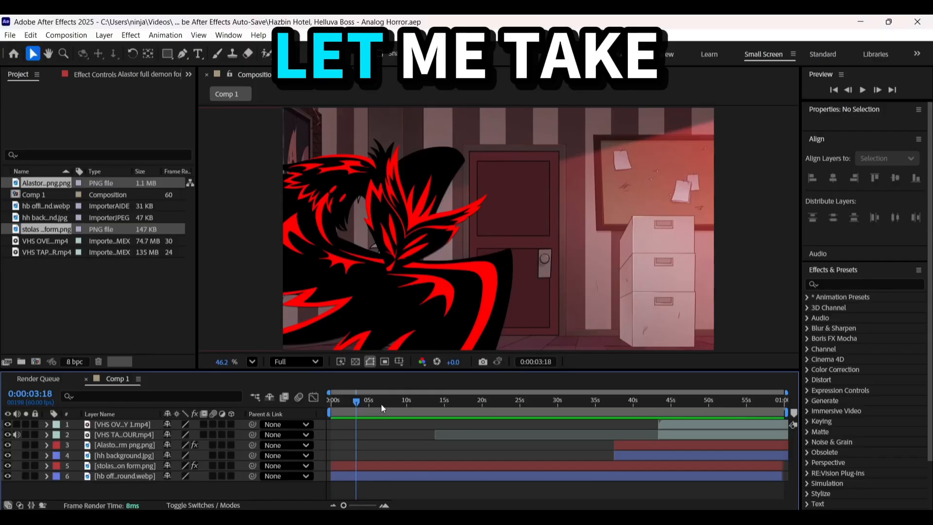
pyautogui.click(8, 466)
pyautogui.click(2, 445)
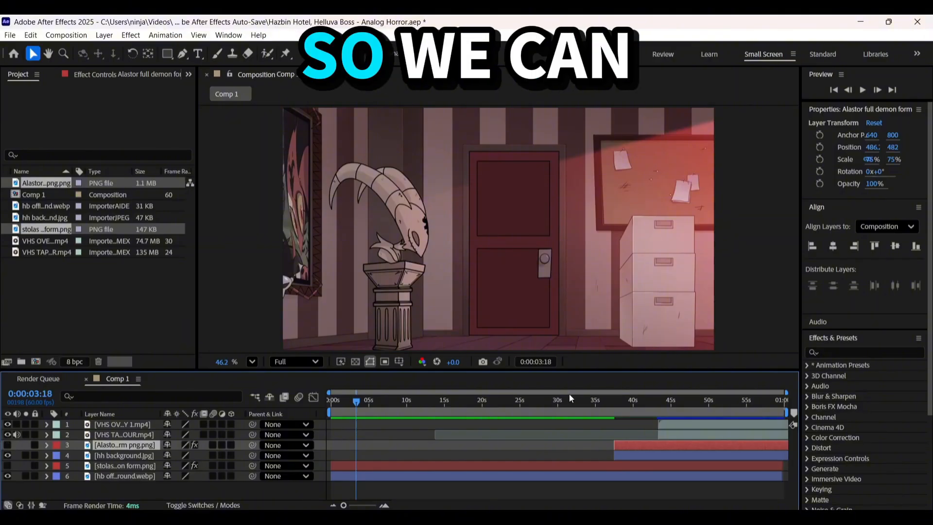
# Apply the Add Grain effect to the hb office background and set its viewing mode to Final Output
pyautogui.moveTo(570, 395); pyautogui.dragTo(602, 475)
pyautogui.click(849, 353)
pyautogui.write('add')
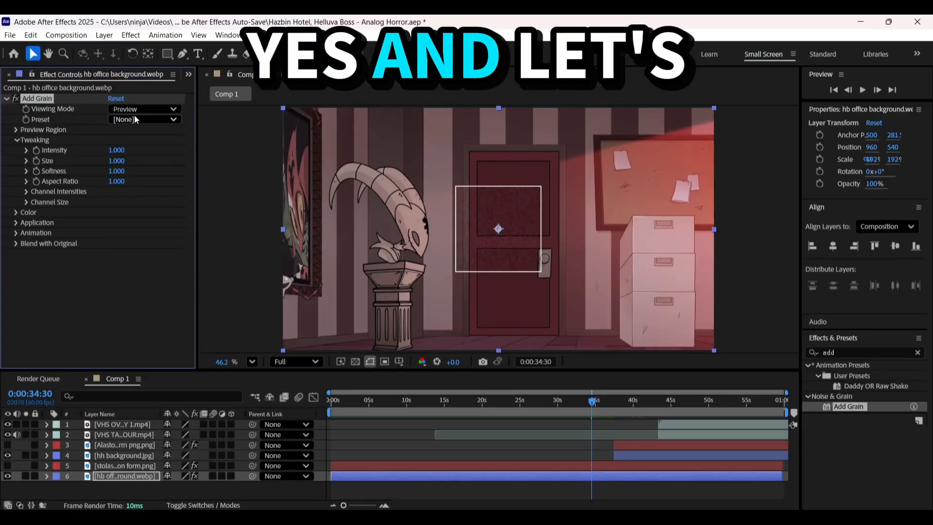
pyautogui.click(68, 83)
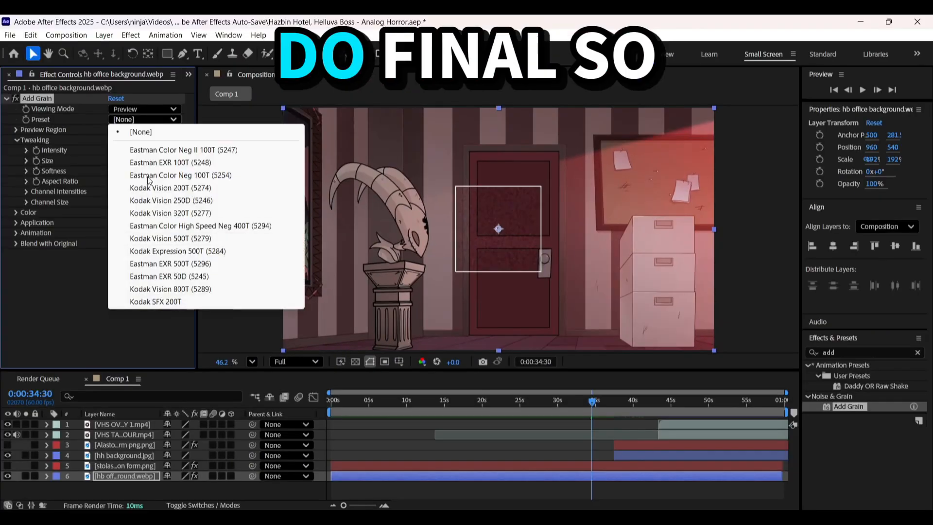
pyautogui.click(144, 109)
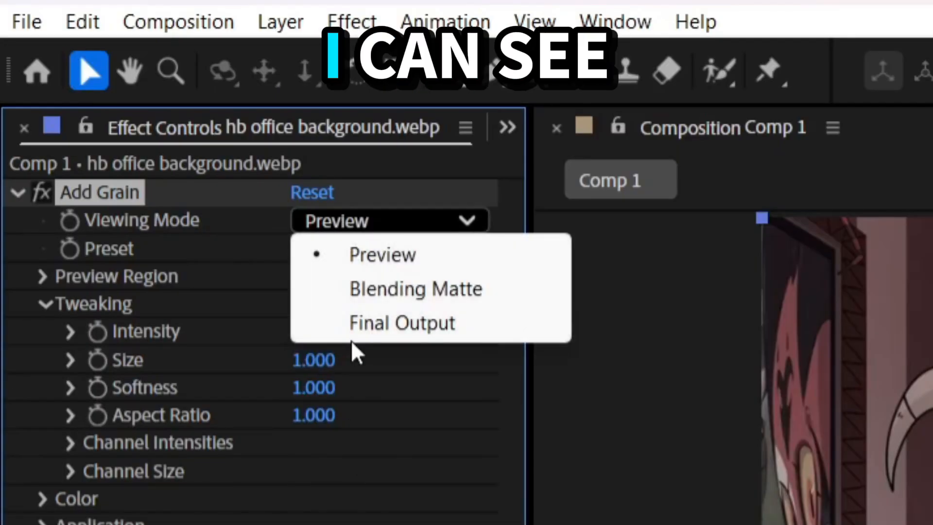
pyautogui.click(370, 323)
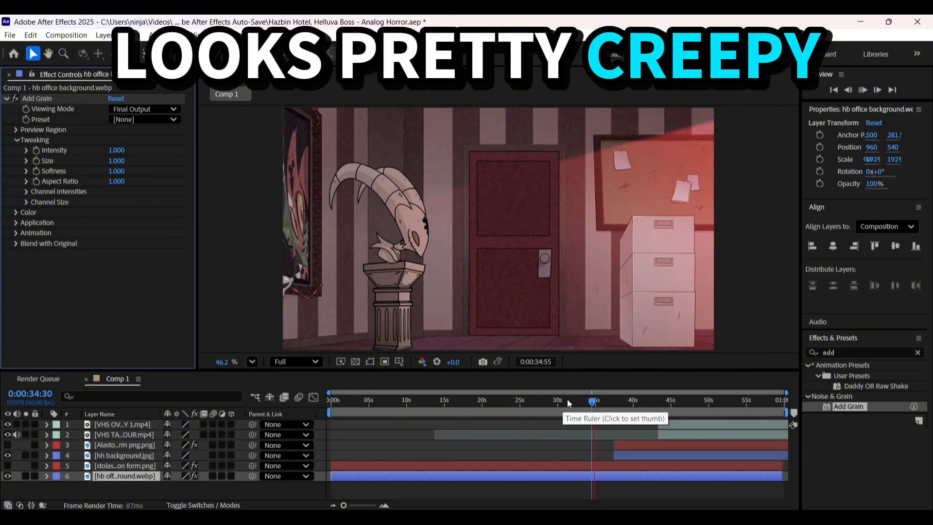
# Move the VHS overlay clip to start at 0:00:32:10 over the office background
pyautogui.click(572, 400)
pyautogui.click(678, 428)
pyautogui.press('[')
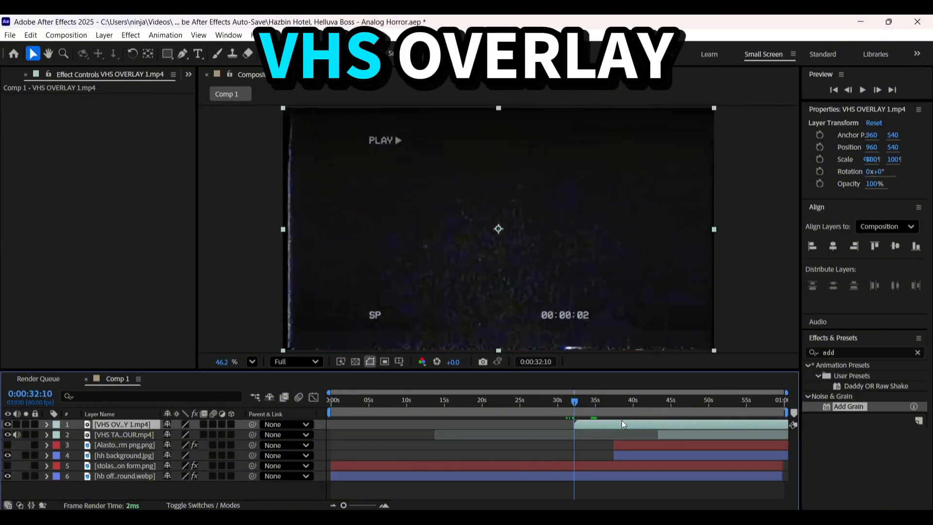
# Set the VHS overlay layer's blending mode to Add and its scale to 125%
pyautogui.press('F4')
pyautogui.click(179, 424)
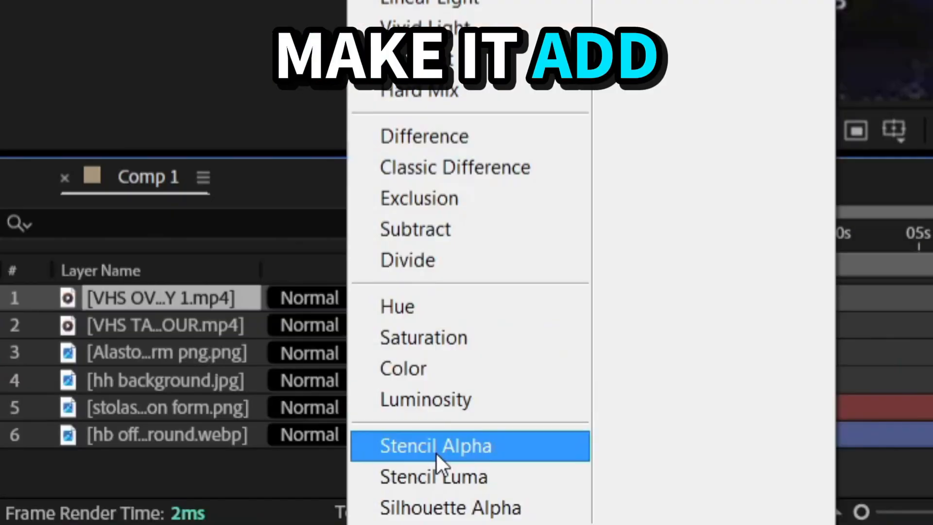
pyautogui.click(226, 480)
pyautogui.press('=')
pyautogui.hscroll(3, 419, 485)
pyautogui.press('space')
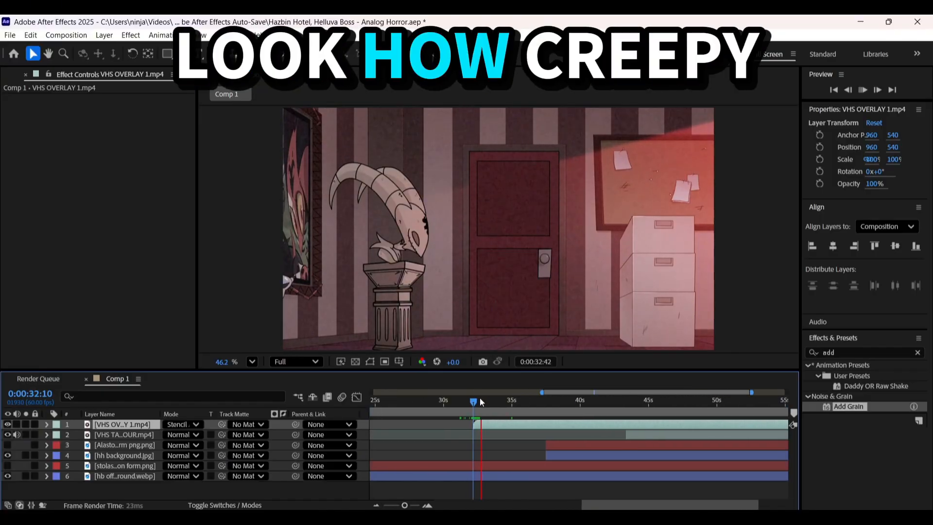
pyautogui.click(179, 424)
pyautogui.click(209, 200)
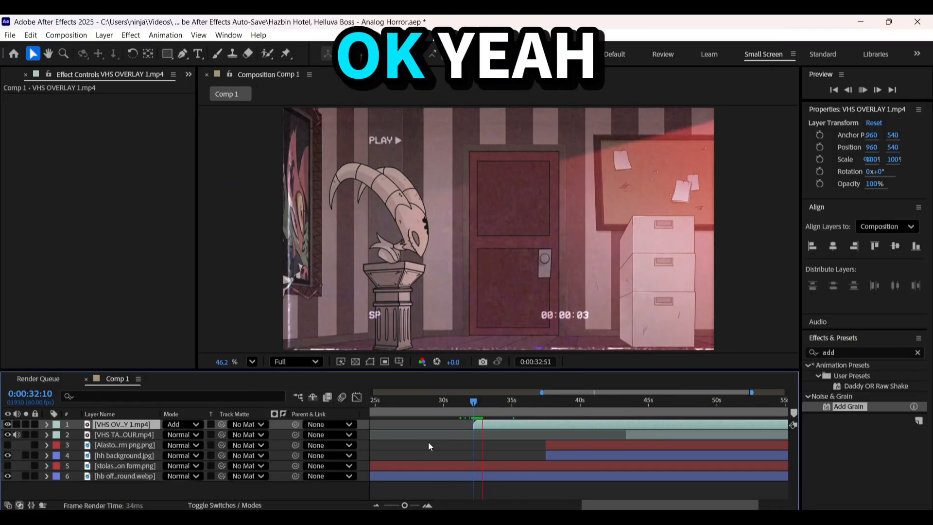
pyautogui.press('s')
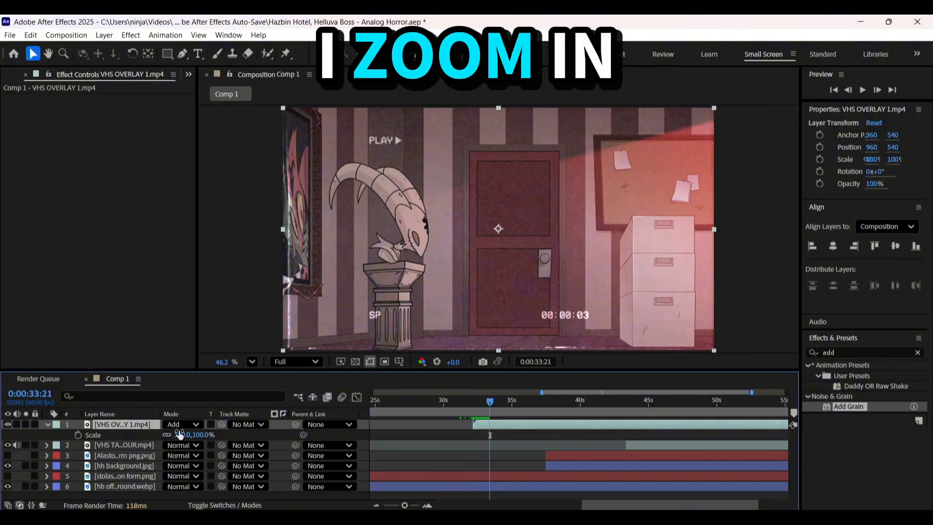
pyautogui.moveTo(183, 434); pyautogui.dragTo(196, 432)
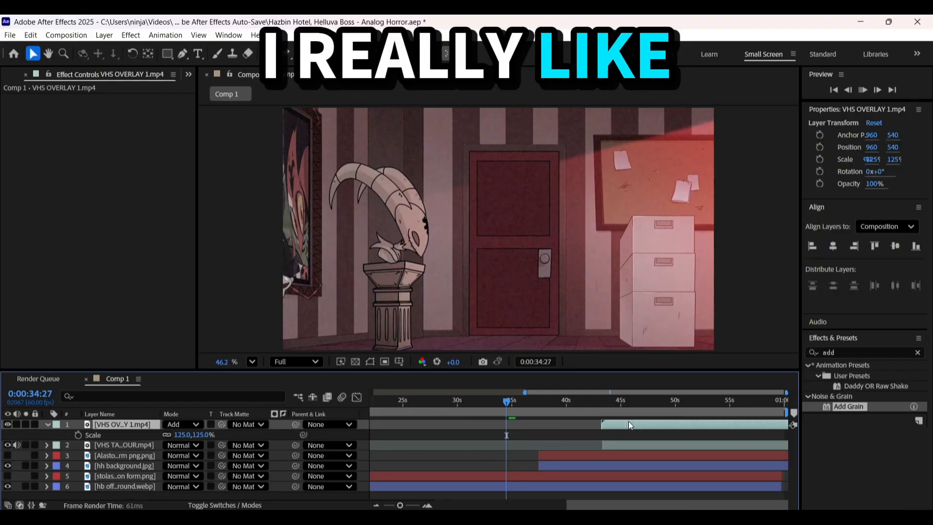
# Examine the start of the VHS overlay over the hallway background around 0:00:43:22
pyautogui.moveTo(597, 398); pyautogui.dragTo(603, 398)
pyautogui.press('=')
pyautogui.press('=')
pyautogui.press('=')
pyautogui.click(589, 399)
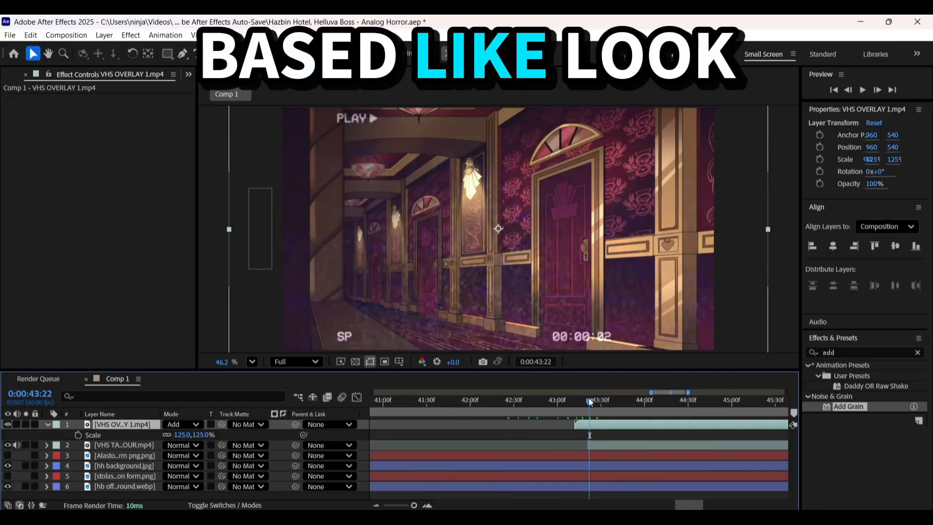
pyautogui.press('-')
pyautogui.press('-')
pyautogui.press('=')
pyautogui.press('=')
pyautogui.press('=')
pyautogui.press('=')
pyautogui.click(588, 410)
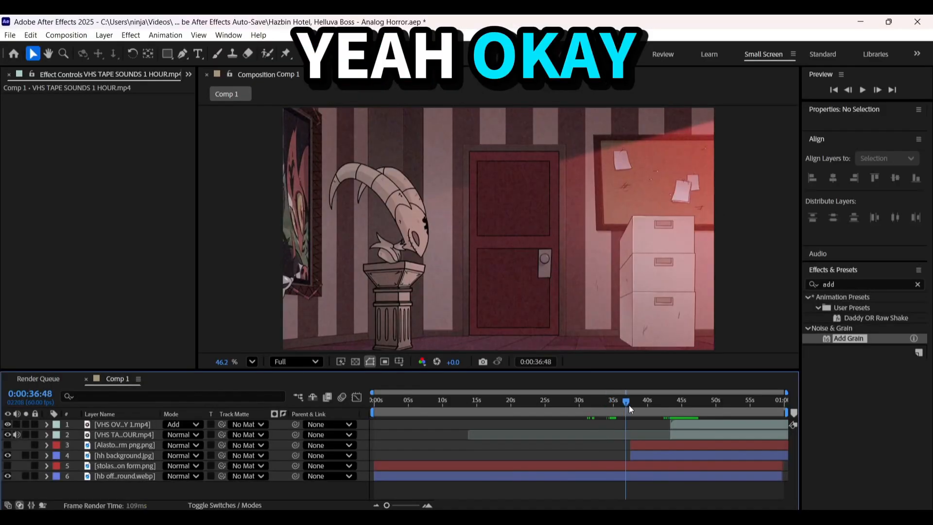
# Copy the Add Grain effect from the hb office background onto the hh background layer
pyautogui.click(641, 404)
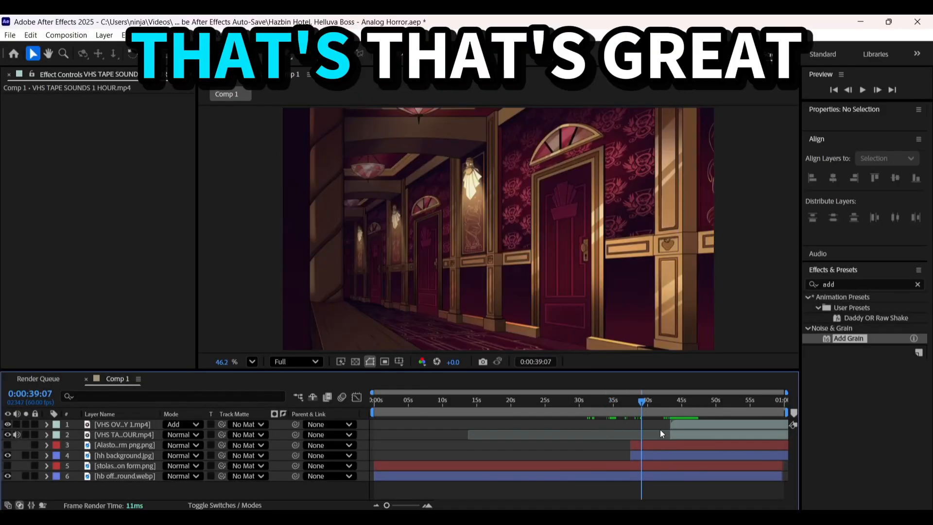
pyautogui.click(641, 476)
pyautogui.click(610, 399)
pyautogui.click(79, 99)
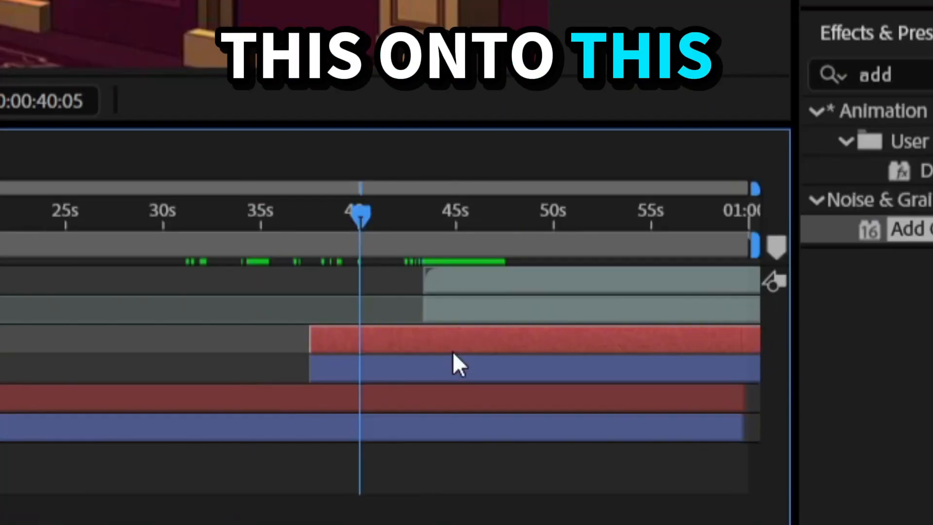
pyautogui.click(679, 456)
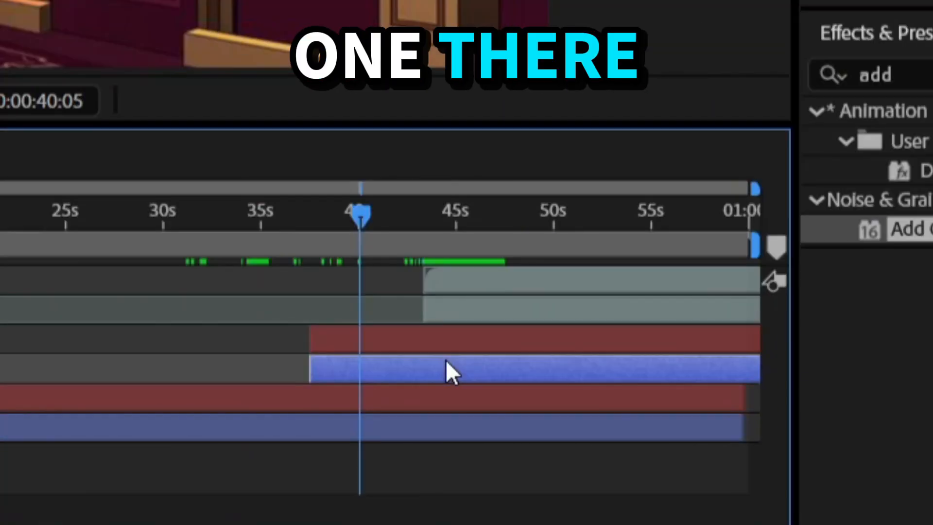
pyautogui.hotkey('ctrl', 'v')
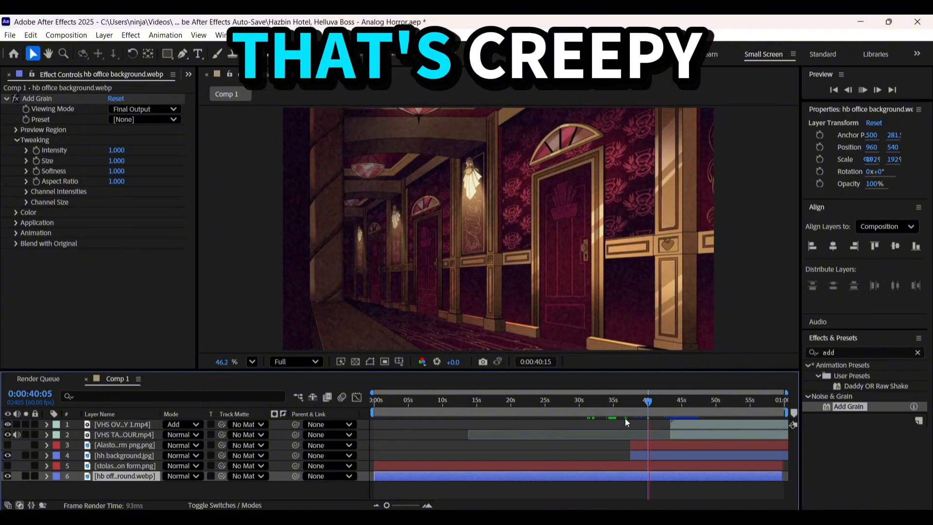
# Split the stolas demon form and hb office background layers at about 0:00:02:07
pyautogui.click(616, 401)
pyautogui.click(524, 484)
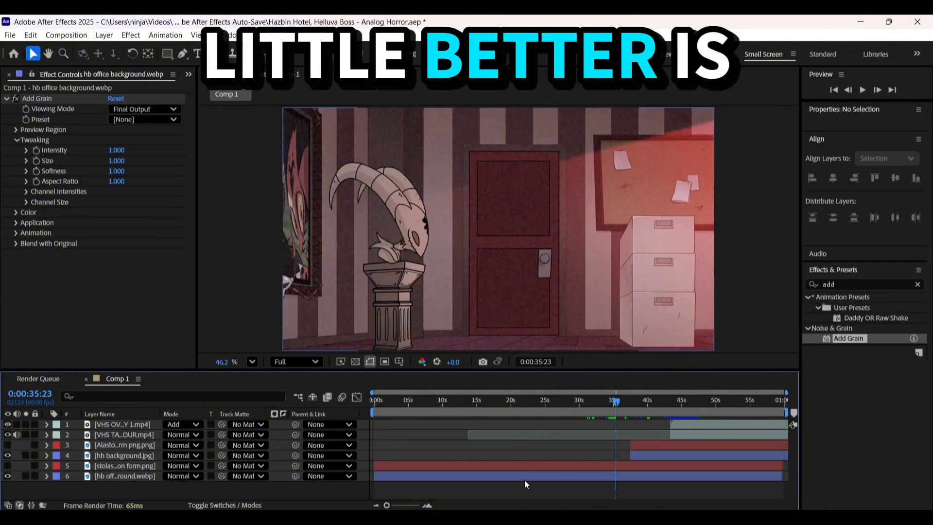
pyautogui.moveTo(395, 402)
pyautogui.mouseDown()
pyautogui.moveTo(355, 409)
pyautogui.moveTo(401, 412)
pyautogui.mouseUp()
pyautogui.press('=')
pyautogui.press('=')
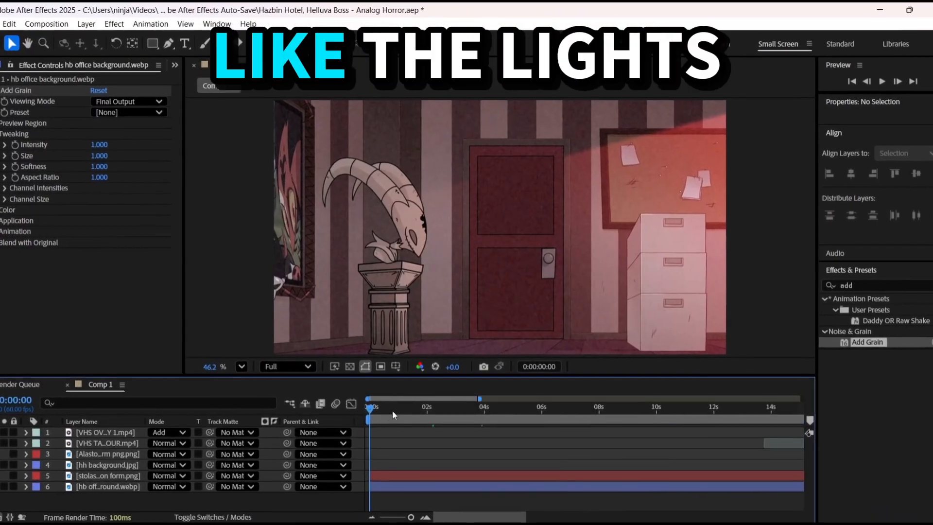
pyautogui.press('-')
pyautogui.click(432, 486)
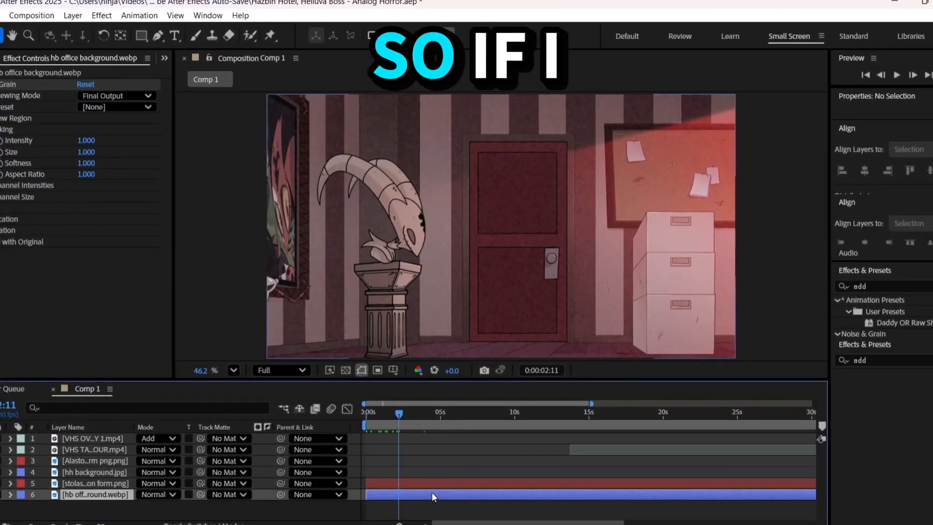
pyautogui.press('-')
pyautogui.click(474, 439)
pyautogui.click(406, 484)
pyautogui.keyDown('shift'); pyautogui.click(399, 494); pyautogui.keyUp('shift')
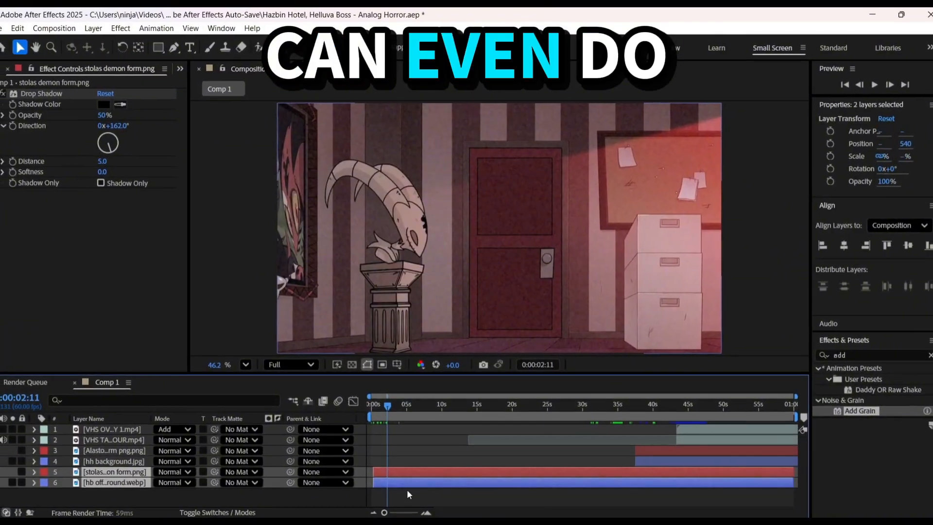
pyautogui.click(390, 404)
pyautogui.hotkey('ctrl', 'shift', 'd')
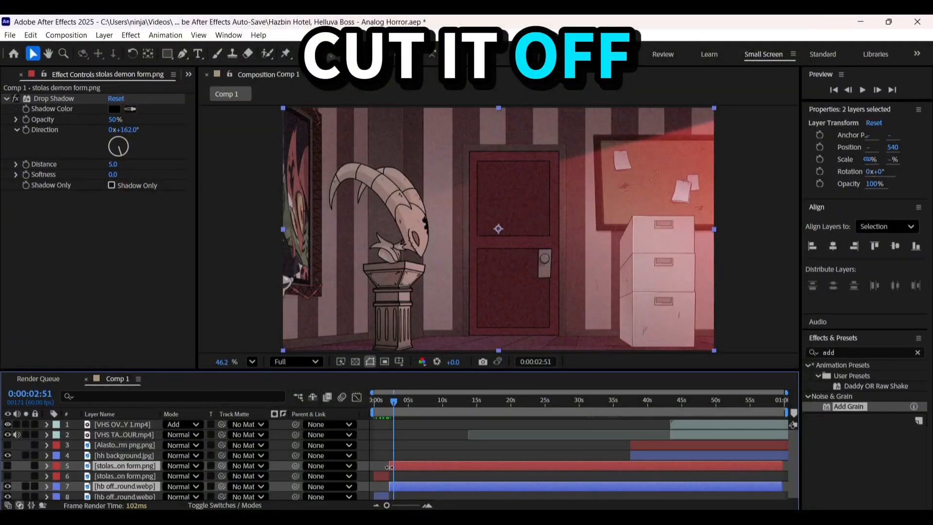
# Trim the start of both later split parts to about 0:00:03 to leave a short gap, and play it back
pyautogui.moveTo(389, 467); pyautogui.dragTo(395, 467)
pyautogui.click(383, 409)
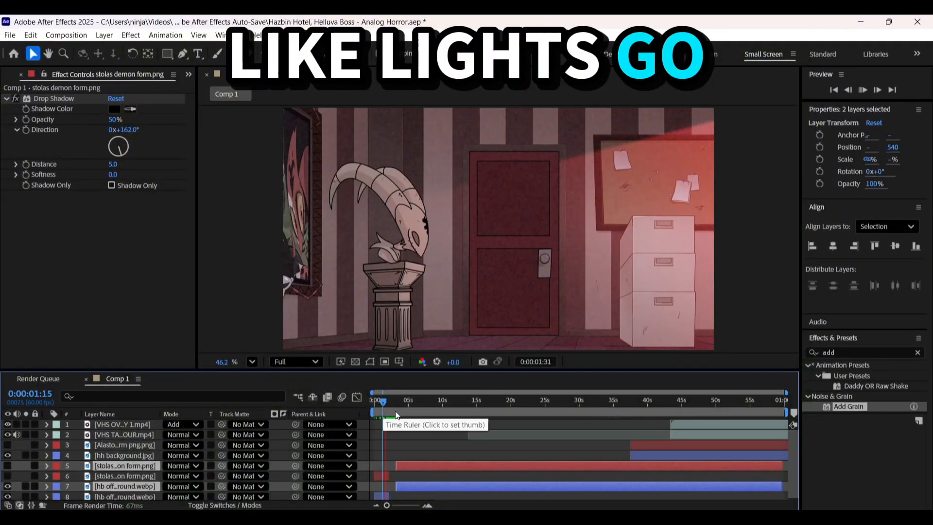
pyautogui.press('=')
pyautogui.press('=')
pyautogui.click(412, 403)
pyautogui.click(407, 403)
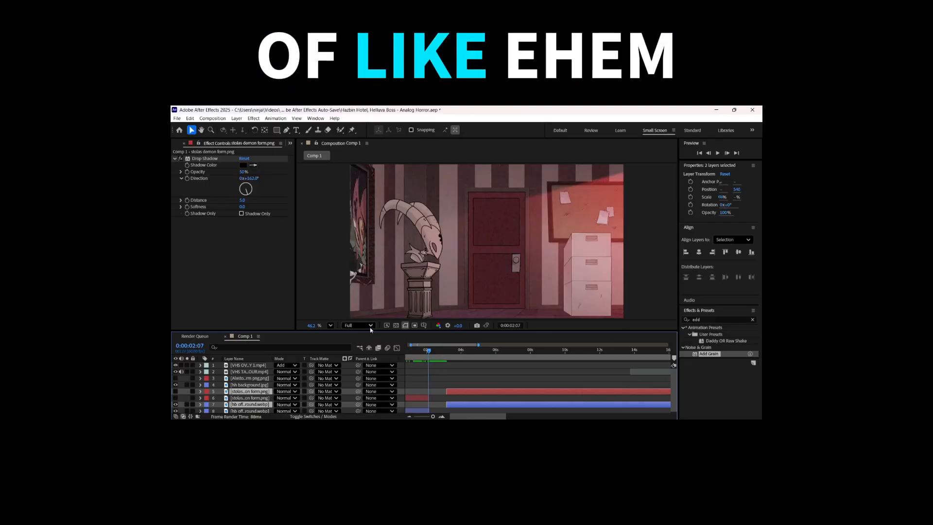
pyautogui.press('space')
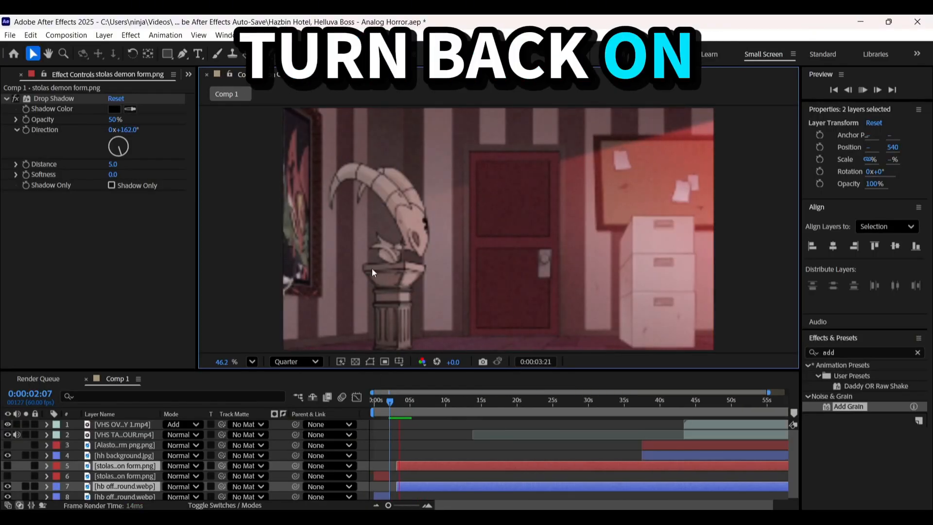
pyautogui.scroll(-1, 384, 428)
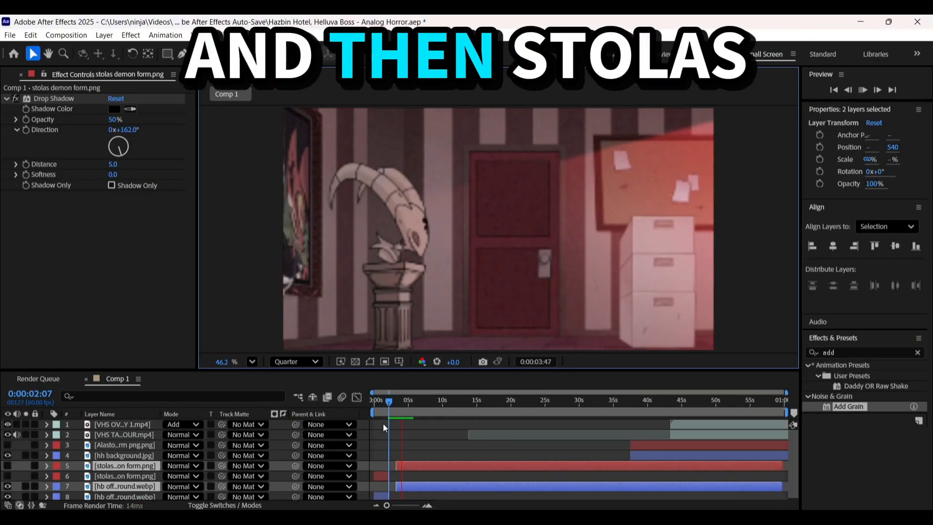
# Make the later part of the split stolas demon form layer visible over the office background
pyautogui.click(418, 466)
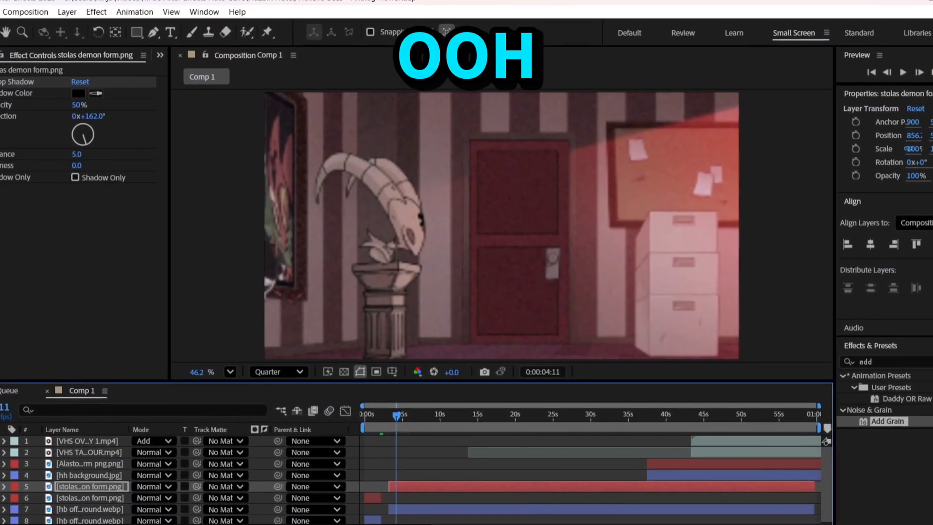
pyautogui.click(9, 466)
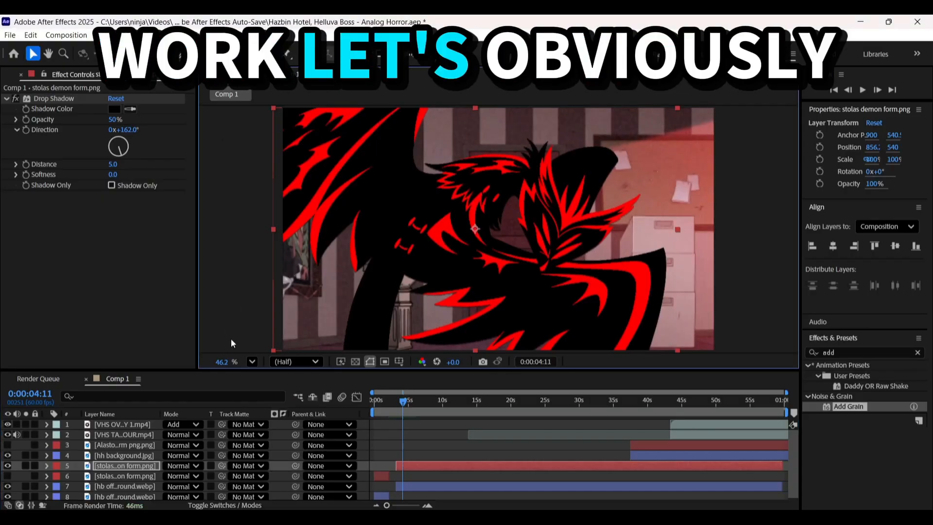
pyautogui.click(424, 433)
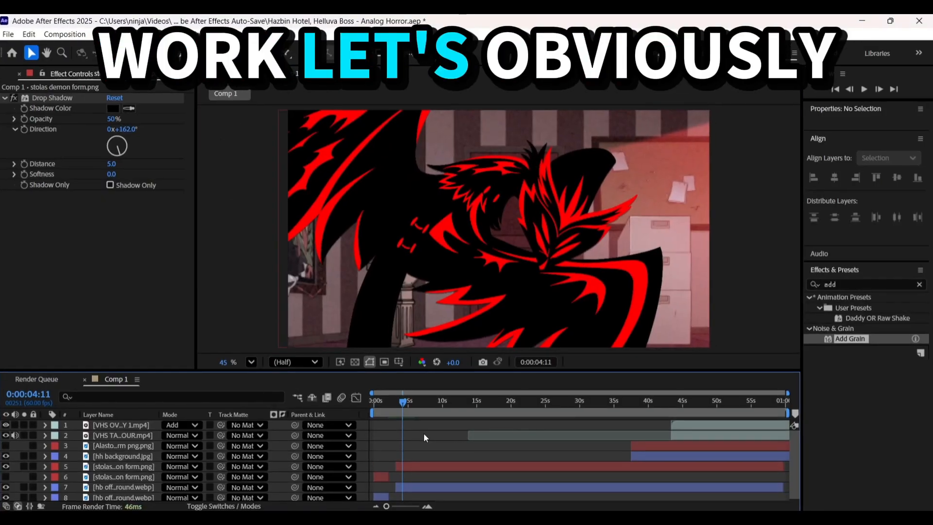
# Undo the demon form's visibility change together with the gap and the split of the two office-scene layers
pyautogui.hotkey('ctrl', 'z')
pyautogui.hotkey('ctrl', 'z')
pyautogui.hotkey('ctrl', 'z')
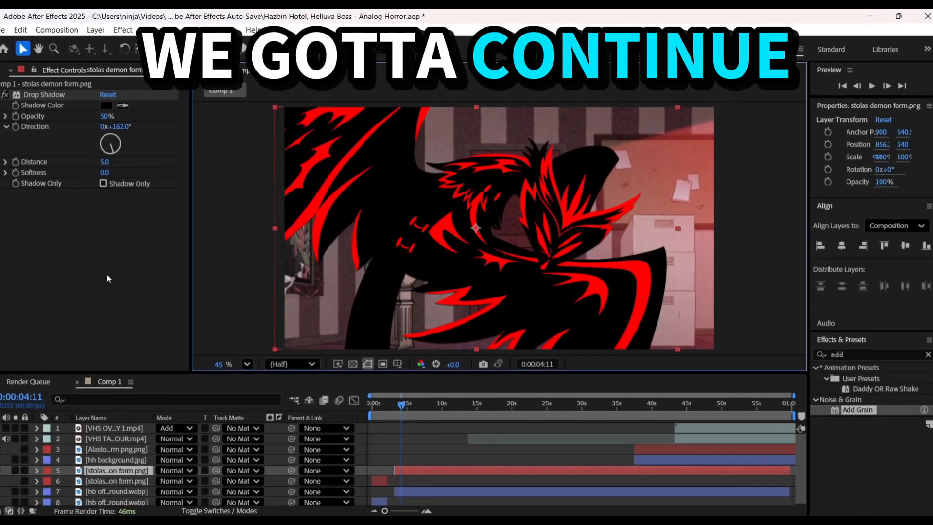
pyautogui.hotkey('ctrl', 'z')
pyautogui.hotkey('ctrl', 'z')
pyautogui.hotkey('ctrl', 'z')
pyautogui.hotkey('ctrl', 'z')
pyautogui.hotkey('ctrl', 'z')
pyautogui.hotkey('ctrl', 'z')
pyautogui.hotkey('ctrl', 'z')
pyautogui.hotkey('ctrl', 'z')
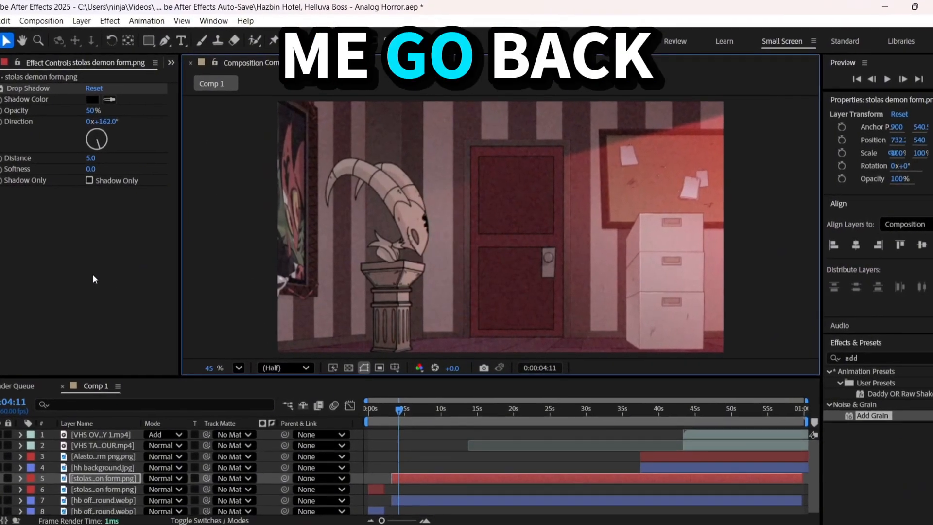
pyautogui.hotkey('ctrl', 'z')
pyautogui.hotkey('ctrl', 'z')
pyautogui.hotkey('ctrl', 'z')
pyautogui.hotkey('ctrl', 'z')
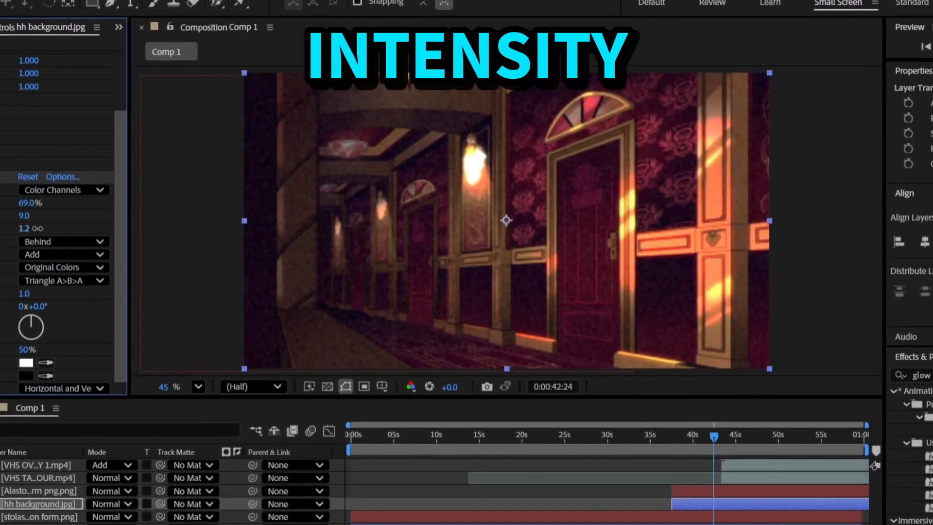
# Raise the hh background's Glow Intensity to 1.3 and set the composition preview resolution to Full
pyautogui.moveTo(38, 228)
pyautogui.mouseDown()
pyautogui.moveTo(100, 227)
pyautogui.moveTo(4, 229)
pyautogui.moveTo(71, 233)
pyautogui.moveTo(52, 234)
pyautogui.mouseUp()
pyautogui.click(684, 496)
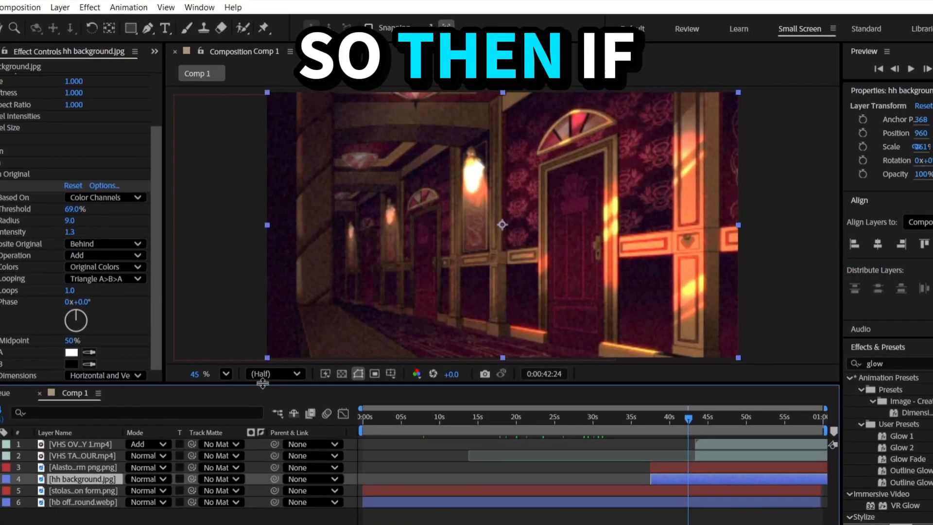
pyautogui.click(257, 384)
pyautogui.click(254, 429)
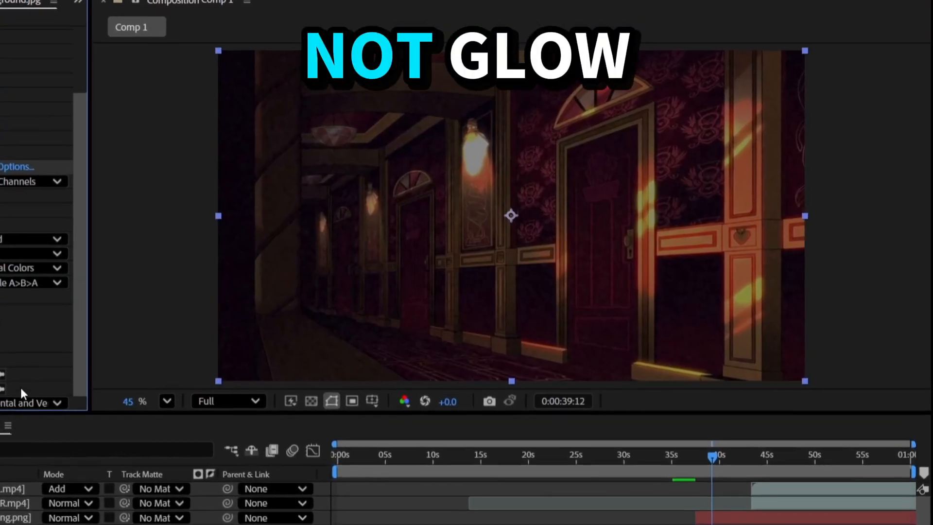
# Compare Vertical and Horizontal Glow Dimensions on the hh background, keep Horizontal, and inspect the glowing hallway lamp up close
pyautogui.click(73, 387)
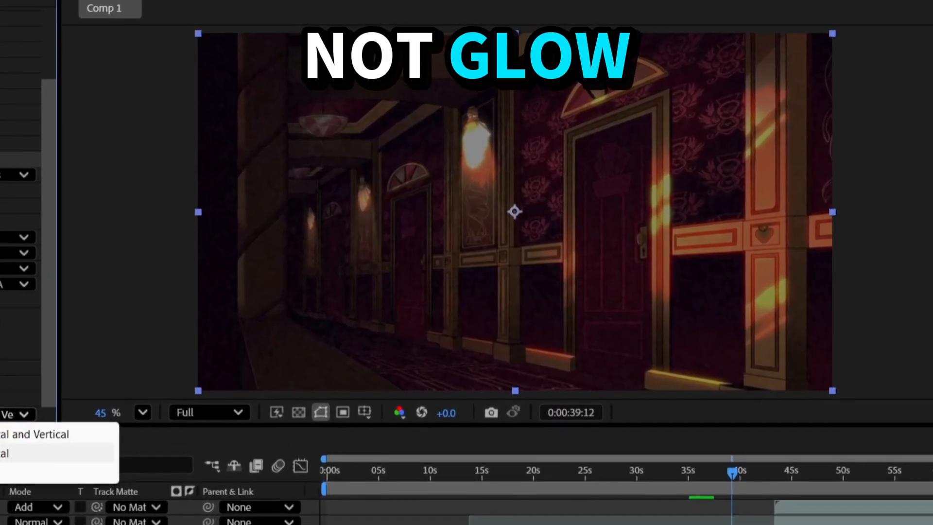
pyautogui.click(2, 425)
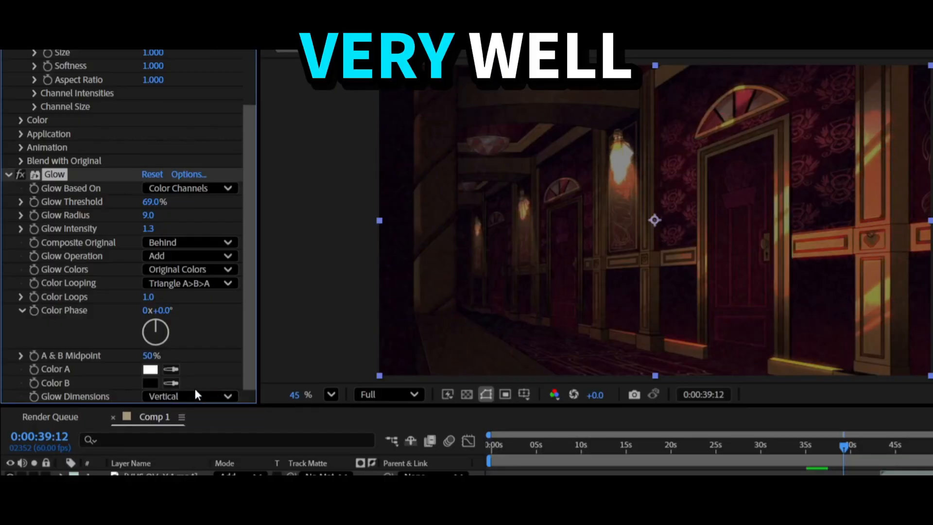
pyautogui.click(194, 398)
pyautogui.click(196, 430)
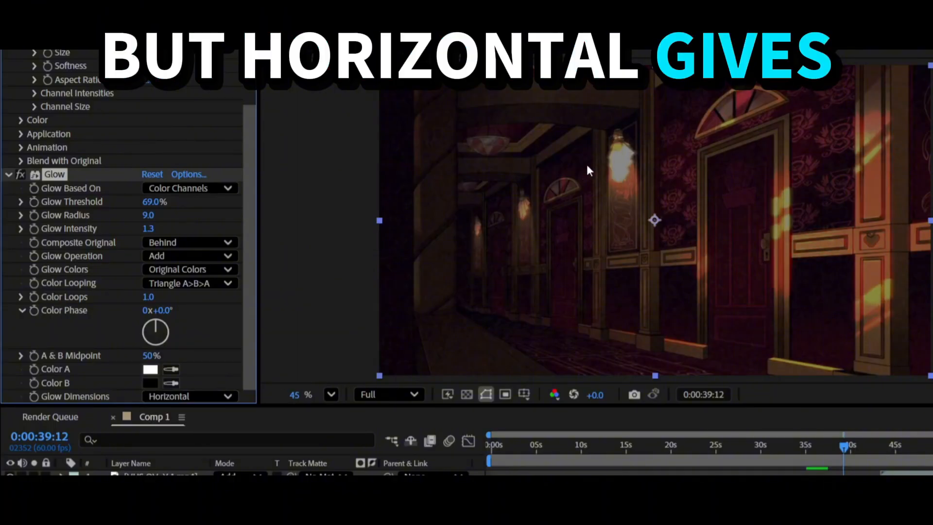
pyautogui.scroll(5, 626, 149)
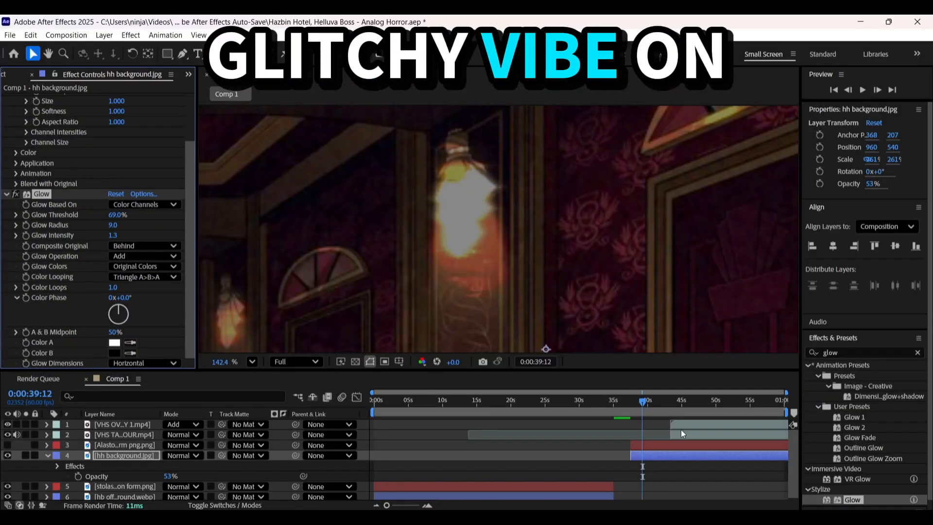
pyautogui.click(681, 431)
pyautogui.click(252, 362)
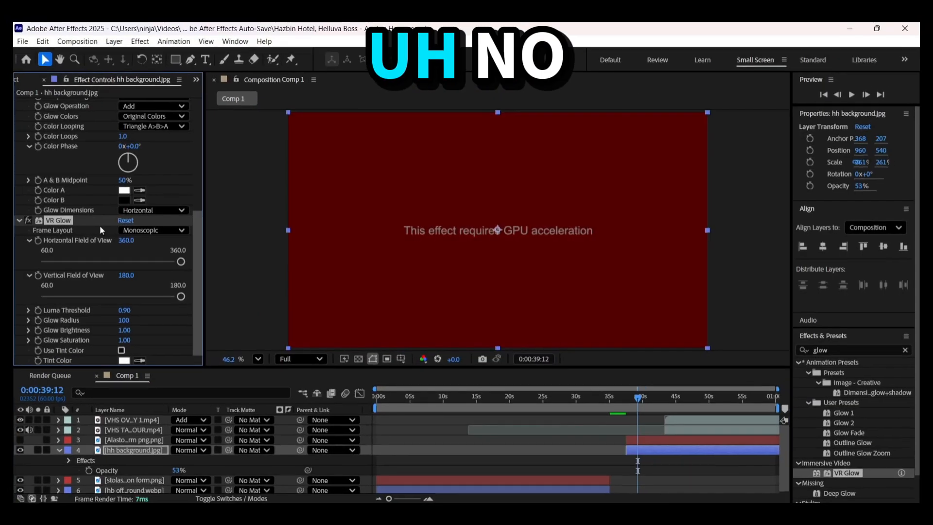
# Read the CC Radial Blur tip in the browser search answer and apply that effect to the hh background layer
pyautogui.press('Delete')
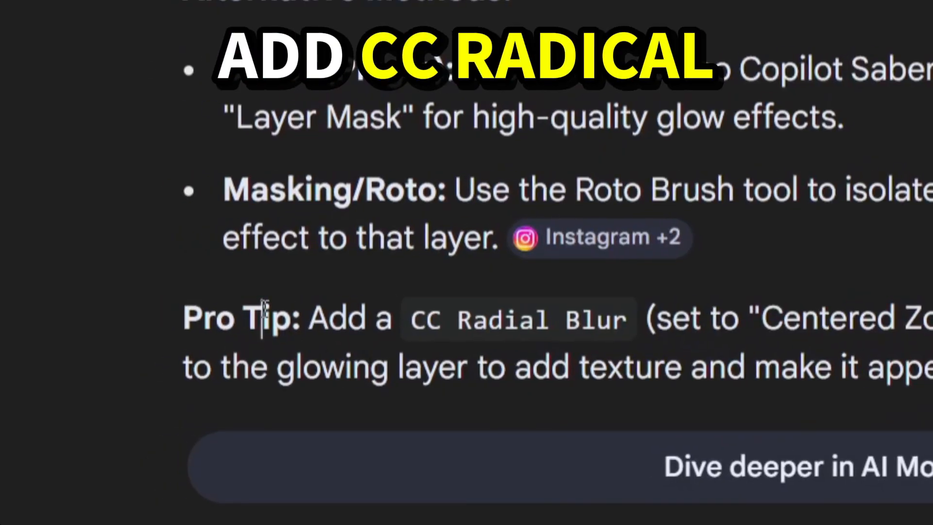
pyautogui.doubleClick(263, 318)
pyautogui.click(177, 367)
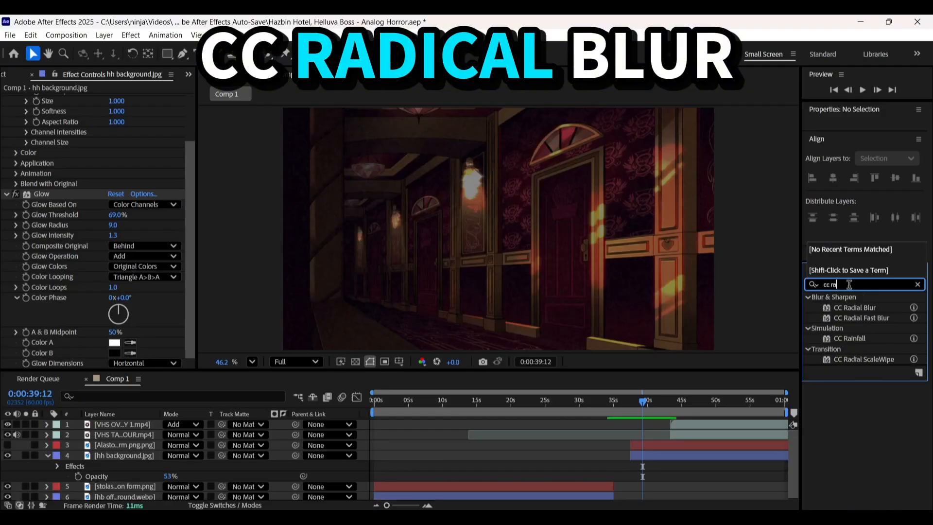
pyautogui.moveTo(782, 371); pyautogui.dragTo(99, 260)
# Try different CC Radial Blur amounts with types such as Rotate Fading on the hh background, and remove the effect
pyautogui.moveTo(112, 342)
pyautogui.mouseDown()
pyautogui.moveTo(290, 328)
pyautogui.moveTo(112, 342)
pyautogui.moveTo(125, 338)
pyautogui.mouseUp()
pyautogui.press('z')
pyautogui.hotkey('ctrl', 'z')
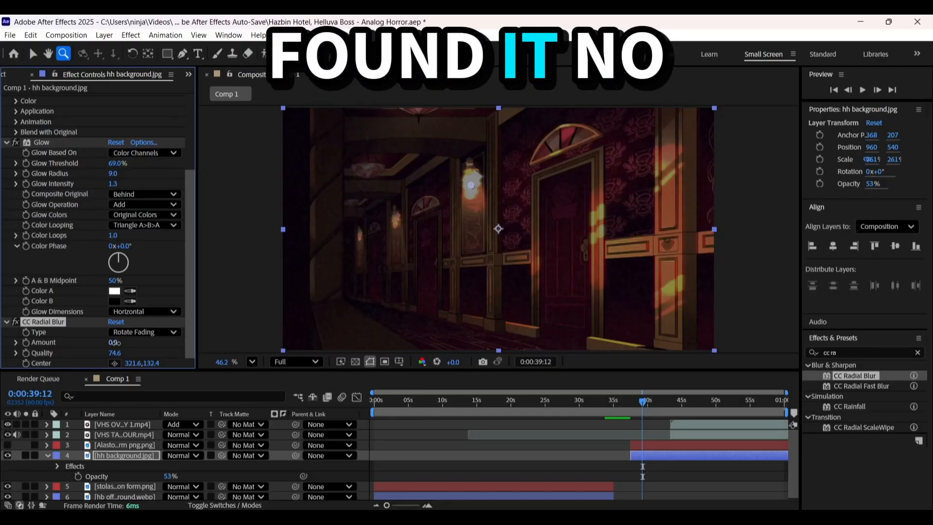
pyautogui.moveTo(116, 343); pyautogui.dragTo(127, 341)
pyautogui.hotkey('ctrl', 'z')
pyautogui.press('Delete')
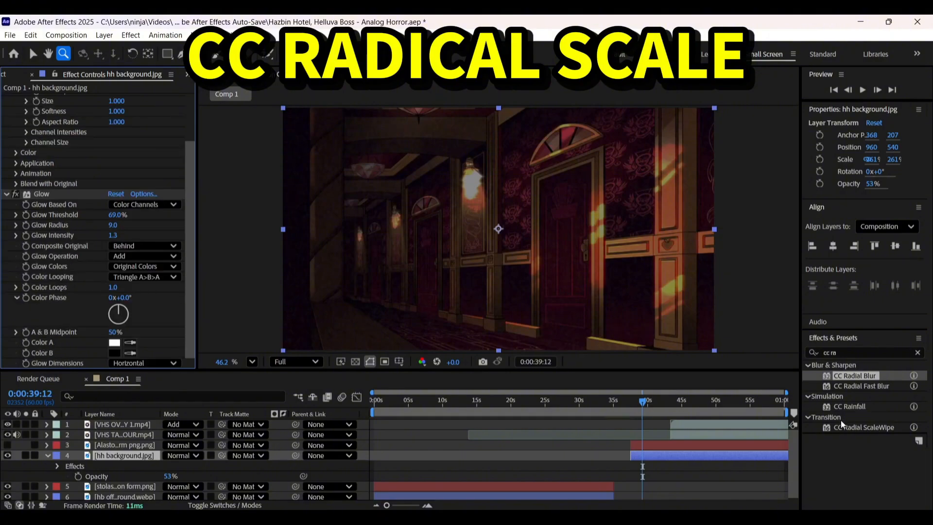
# Try CC Radial ScaleWipe on the hh background with different completion values, and remove the effect
pyautogui.doubleClick(845, 427)
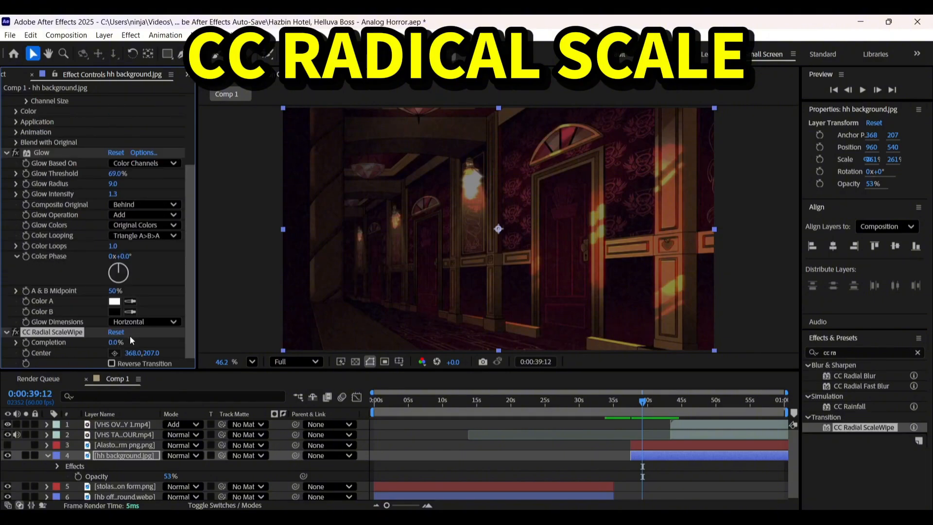
pyautogui.moveTo(115, 342)
pyautogui.mouseDown()
pyautogui.moveTo(151, 343)
pyautogui.moveTo(102, 343)
pyautogui.moveTo(116, 343)
pyautogui.mouseUp()
pyautogui.moveTo(374, 284); pyautogui.dragTo(369, 285)
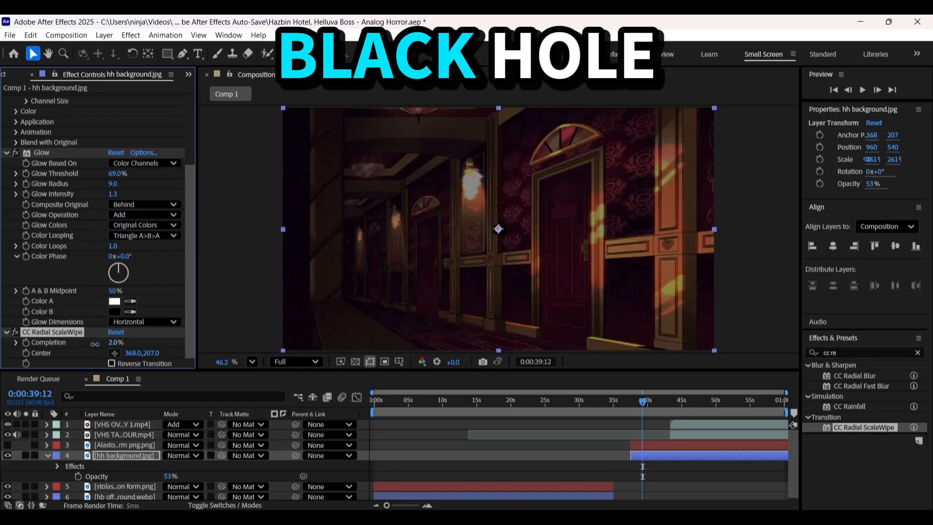
pyautogui.moveTo(95, 344); pyautogui.dragTo(145, 351)
pyautogui.press('Delete')
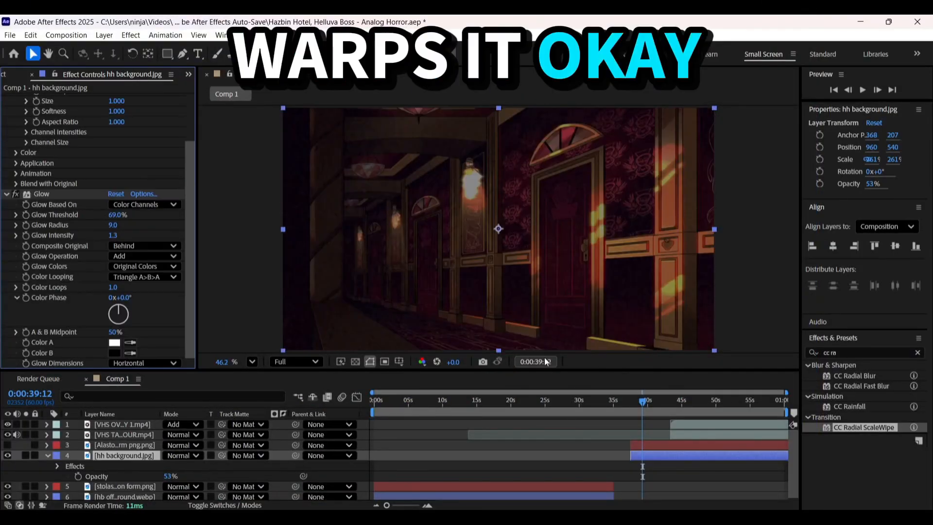
# Try the CC Rainfall effect on the hh background layer and preview it over the hallway
pyautogui.doubleClick(843, 407)
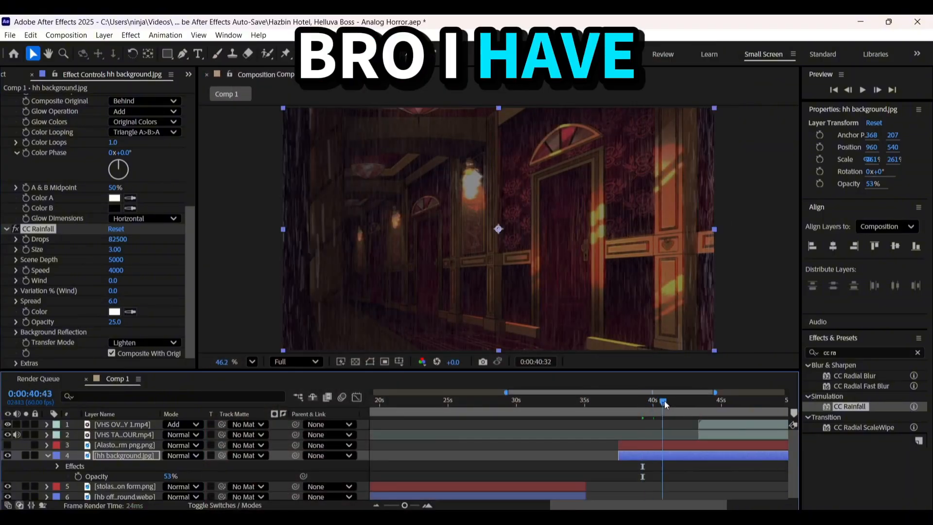
pyautogui.moveTo(664, 400); pyautogui.dragTo(637, 408)
pyautogui.press('space')
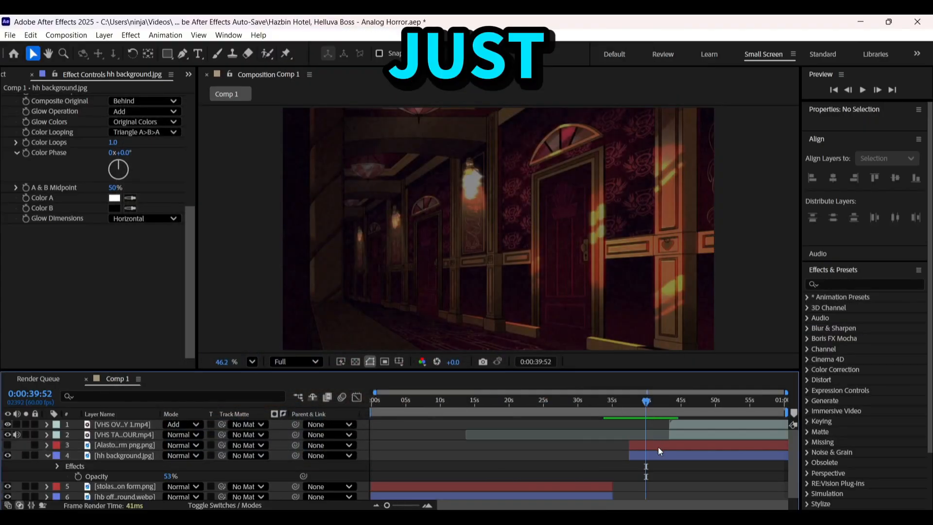
# Try basing the hh background's Glow on Alpha Channel, compare it with Color Channels, and undo the change
pyautogui.click(623, 455)
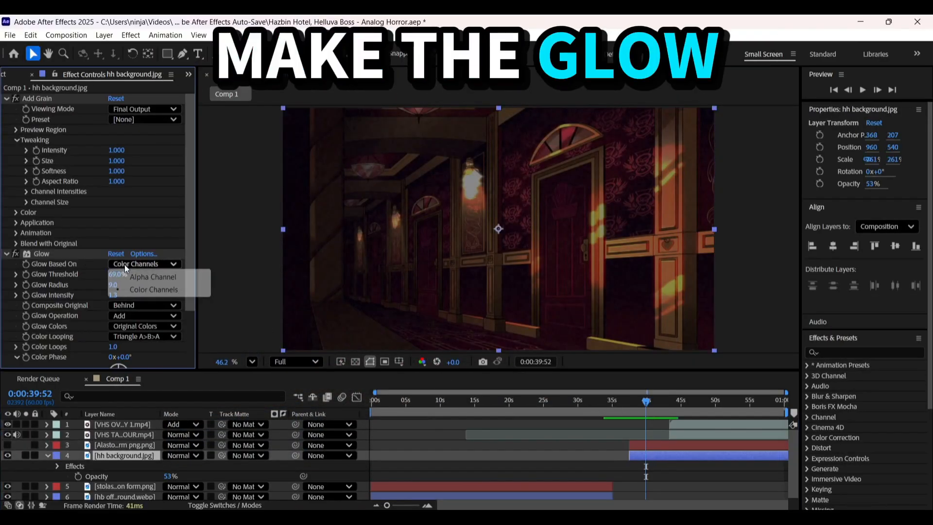
pyautogui.click(125, 273)
pyautogui.hotkey('ctrl', 'z')
pyautogui.hotkey('ctrl', 'shift', 'z')
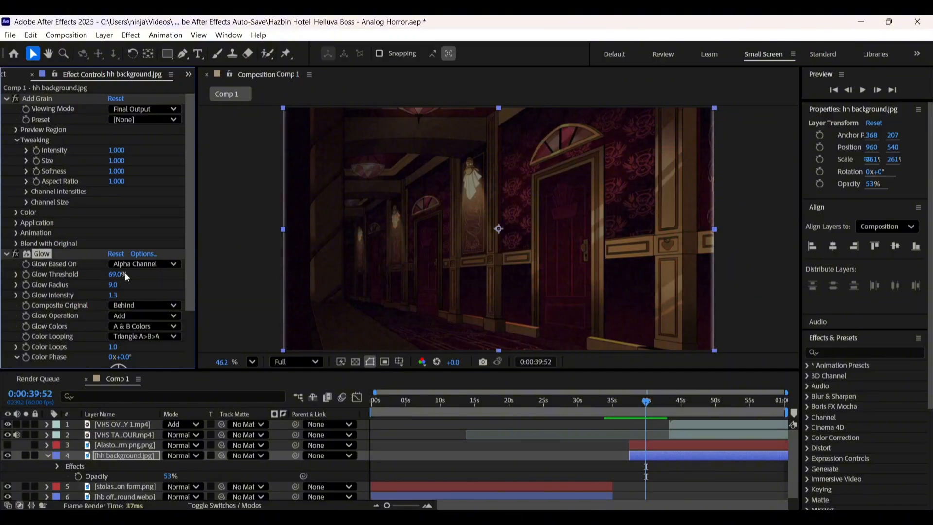
pyautogui.hotkey('ctrl', 'z')
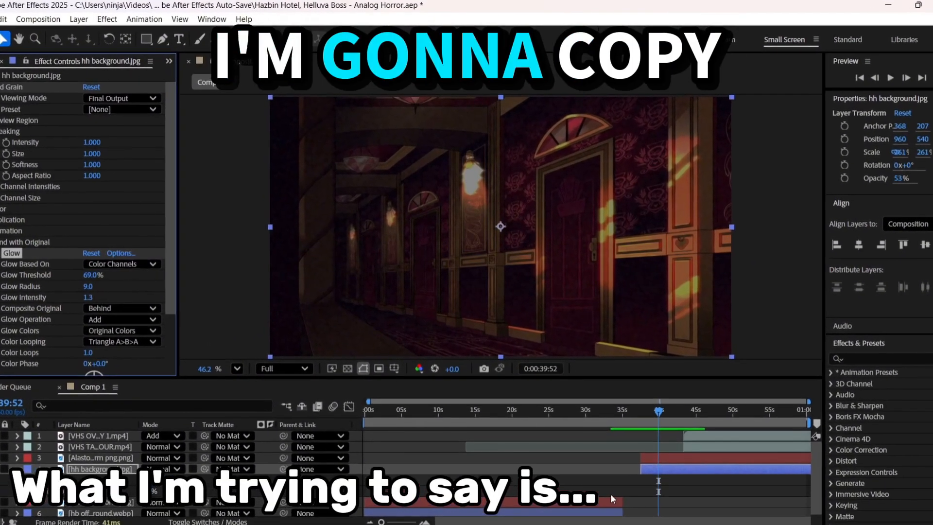
# Paste the hh background's Glow effect onto the stolas demon form layer and close the Paint and Brushes panels
pyautogui.click(606, 496)
pyautogui.hotkey('ctrl', 'b')
pyautogui.hotkey('ctrl', 'v')
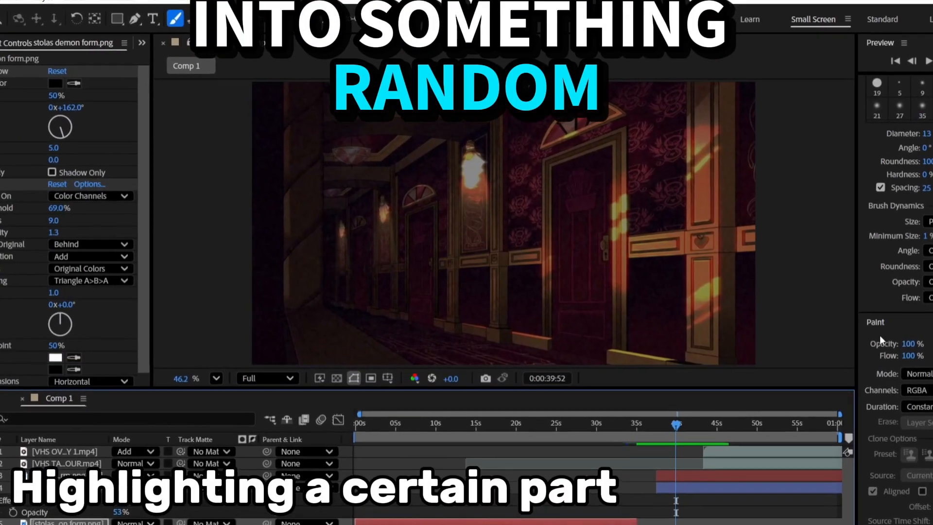
pyautogui.rightClick(867, 319)
pyautogui.click(866, 325)
pyautogui.rightClick(872, 276)
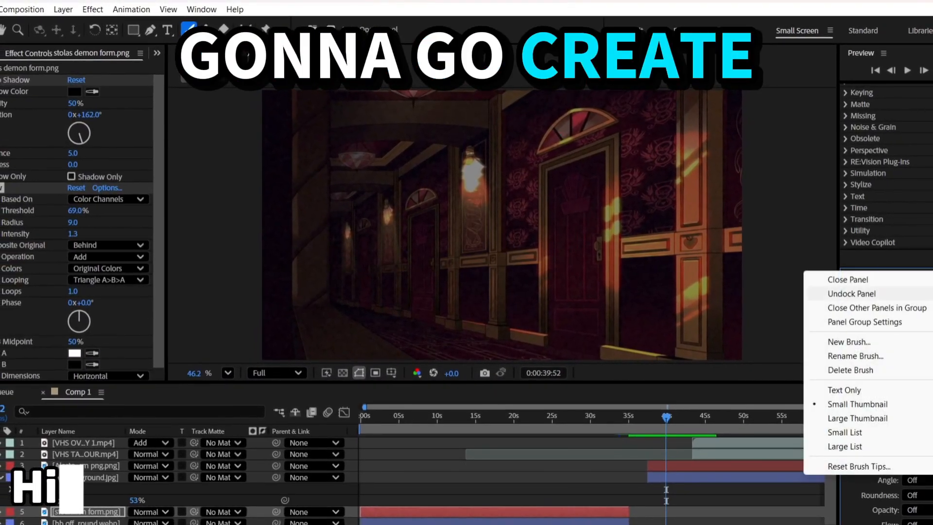
pyautogui.click(910, 283)
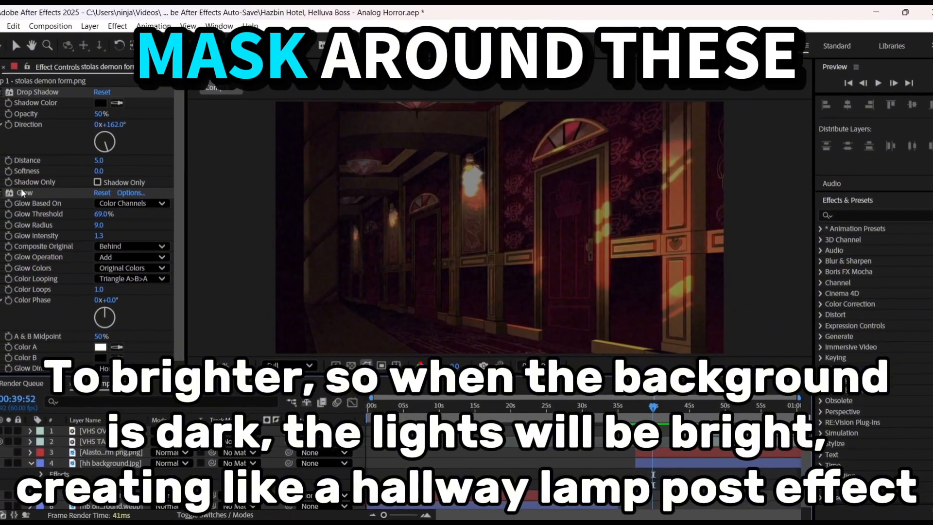
# Restore the hh background layer's opacity to 100%
pyautogui.click(659, 466)
pyautogui.press('t')
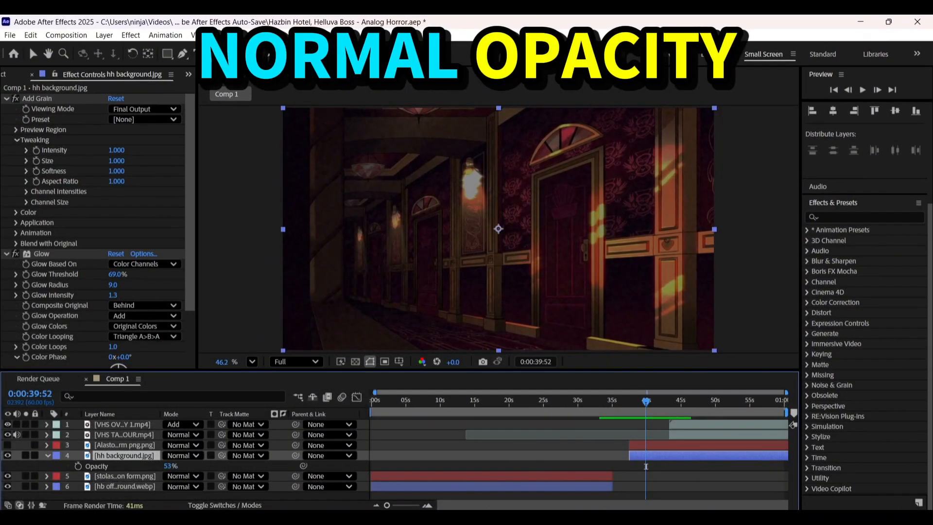
pyautogui.hotkey('ctrl', 'z')
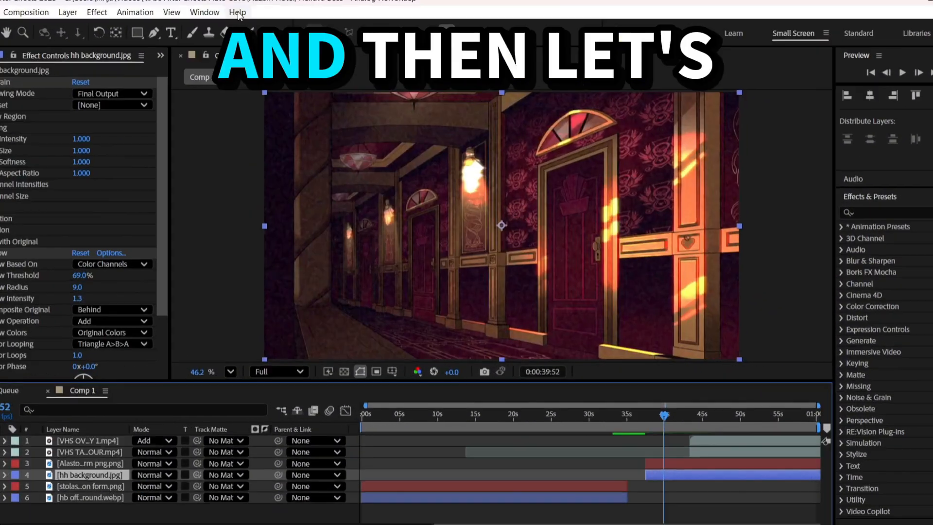
# Remove the Glow effect from the hh background layer, keeping its Add Grain effect
pyautogui.click(183, 53)
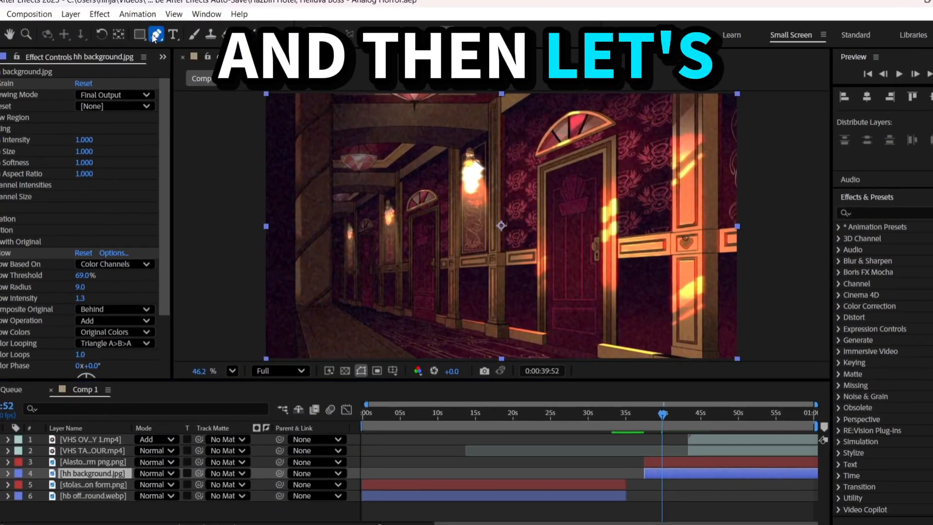
pyautogui.scroll(3, 589, 148)
pyautogui.moveTo(403, 205); pyautogui.dragTo(519, 163)
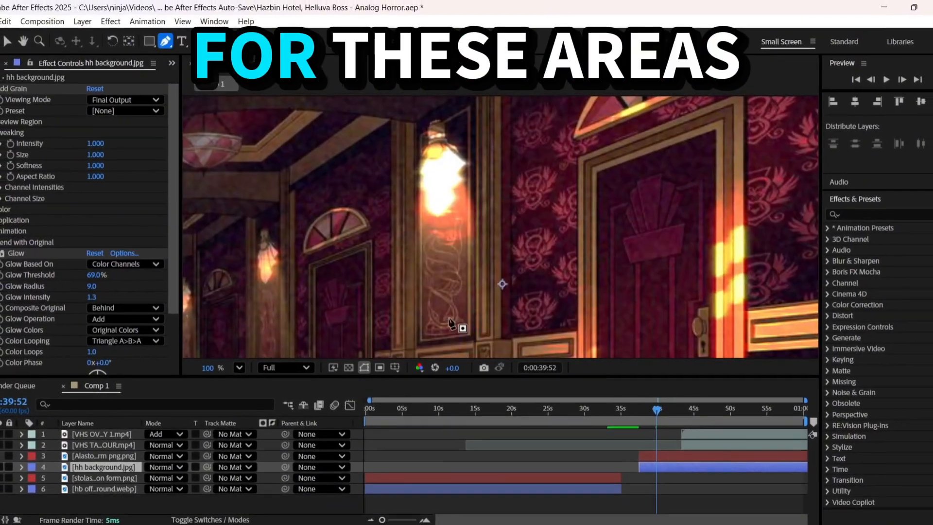
pyautogui.click(39, 254)
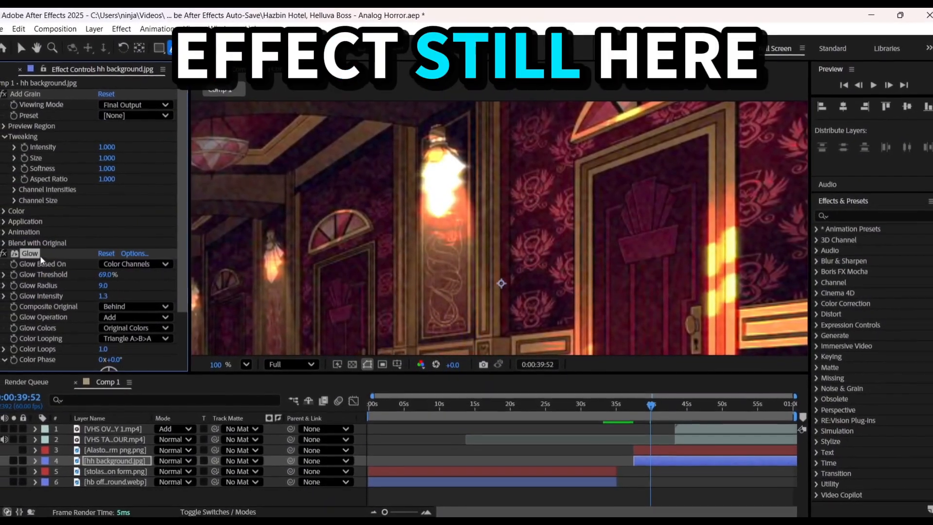
pyautogui.press('Delete')
# Draw a four-point mask around the nearest wall lamp on the hh background layer and set it to Inverted
pyautogui.scroll(3, 452, 179)
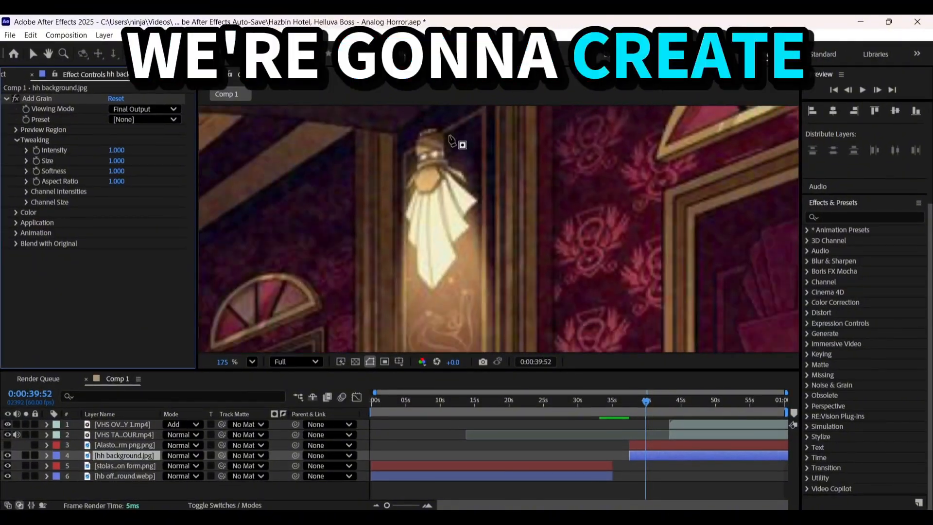
pyautogui.scroll(-4, 466, 130)
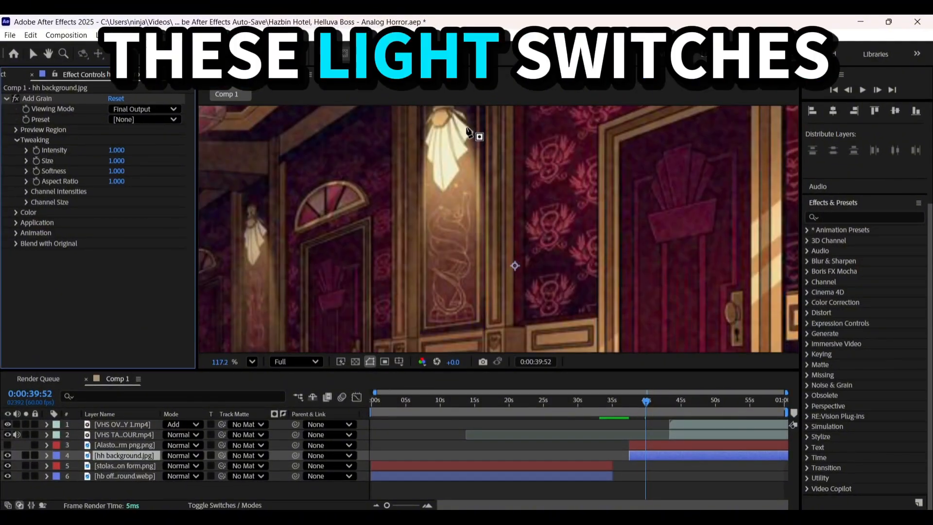
pyautogui.click(474, 120)
pyautogui.click(487, 250)
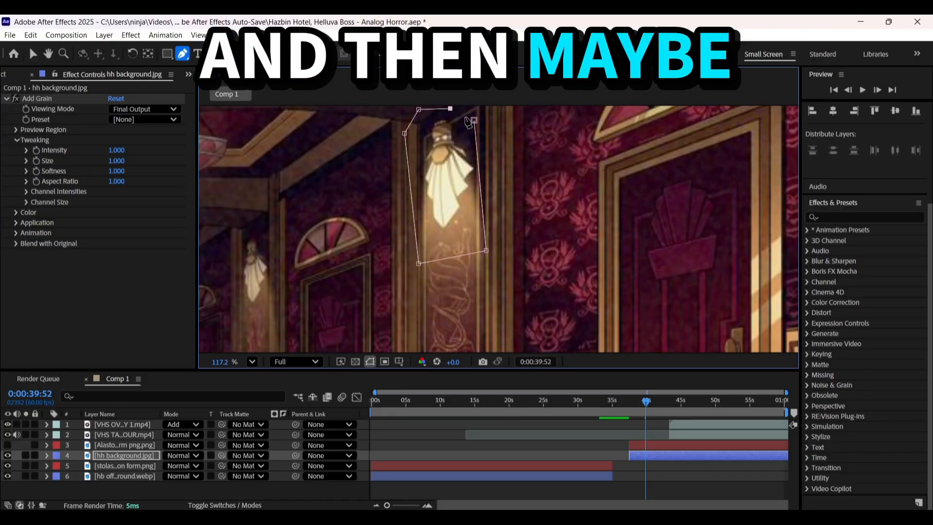
pyautogui.hotkey('ctrl', 'z')
pyautogui.click(425, 108)
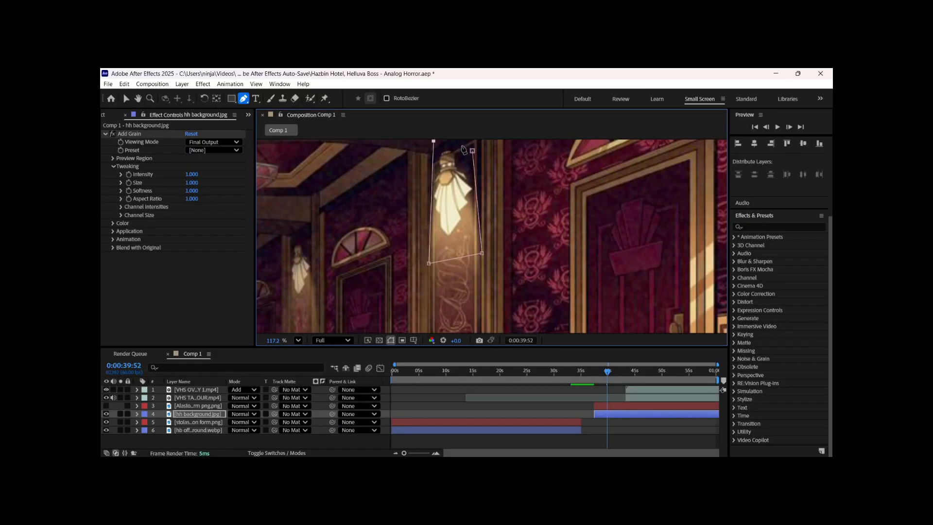
pyautogui.moveTo(433, 142); pyautogui.dragTo(417, 167)
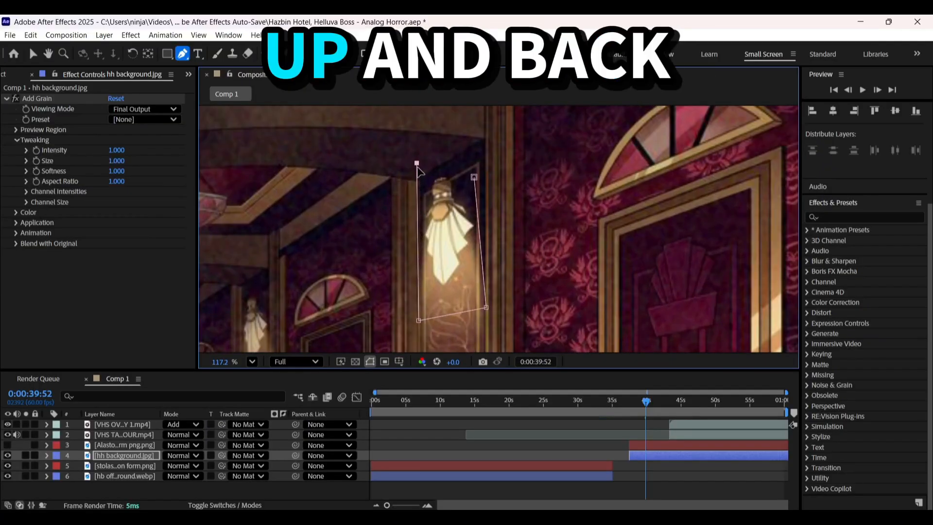
pyautogui.scroll(-3, 447, 240)
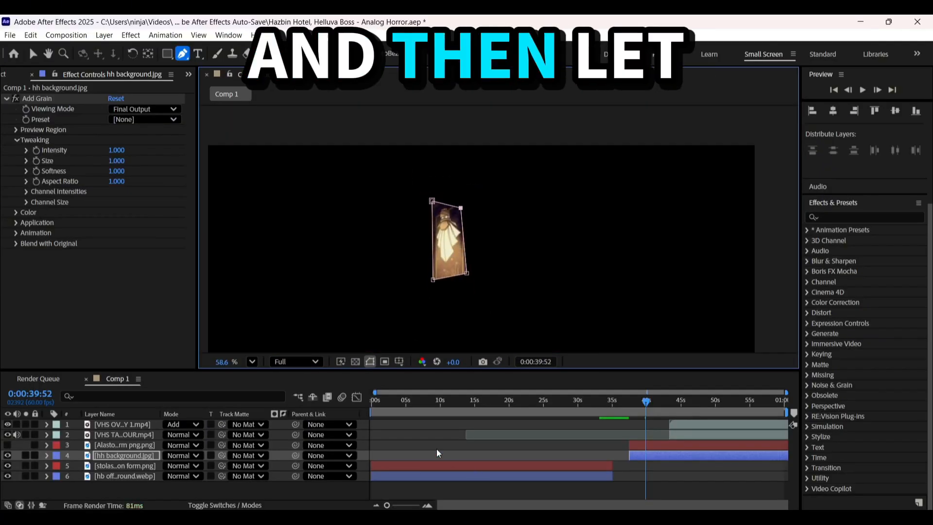
pyautogui.press('m')
pyautogui.click(209, 465)
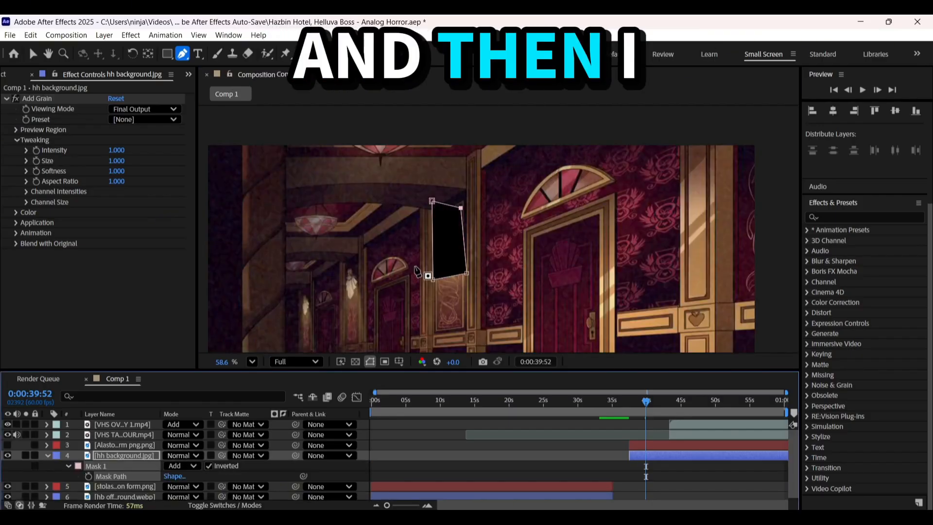
# Try a second four-point mask around the middle wall lamp on the hh background layer
pyautogui.scroll(2, 632, 277)
pyautogui.moveTo(631, 277); pyautogui.dragTo(556, 286)
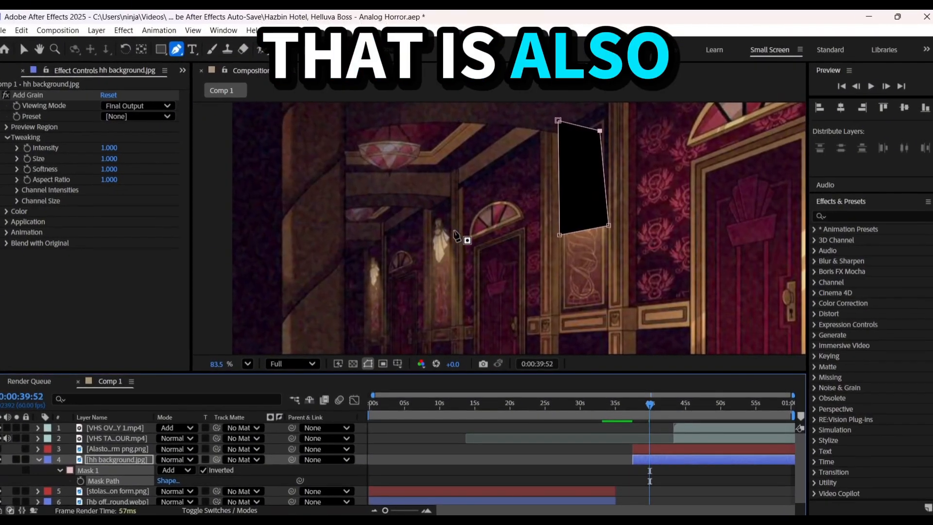
pyautogui.scroll(1, 454, 221)
pyautogui.click(451, 214)
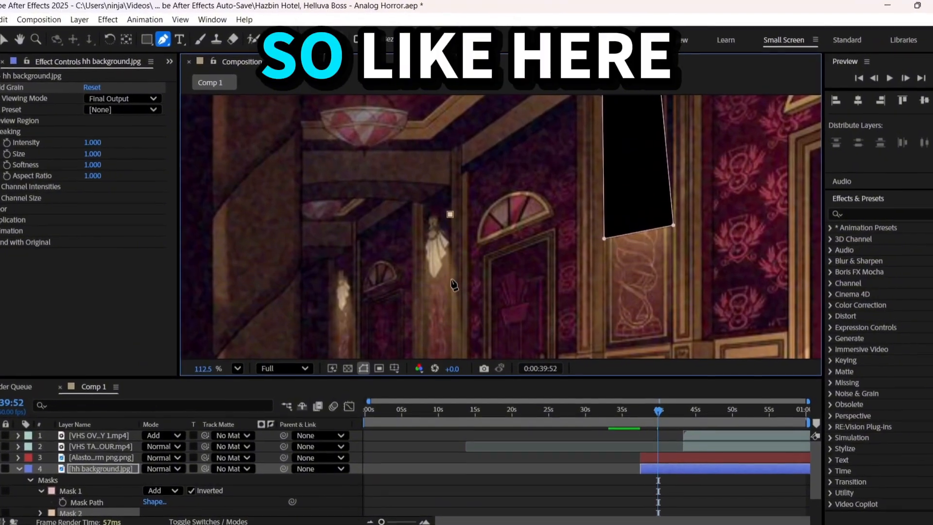
pyautogui.click(454, 286)
pyautogui.click(419, 288)
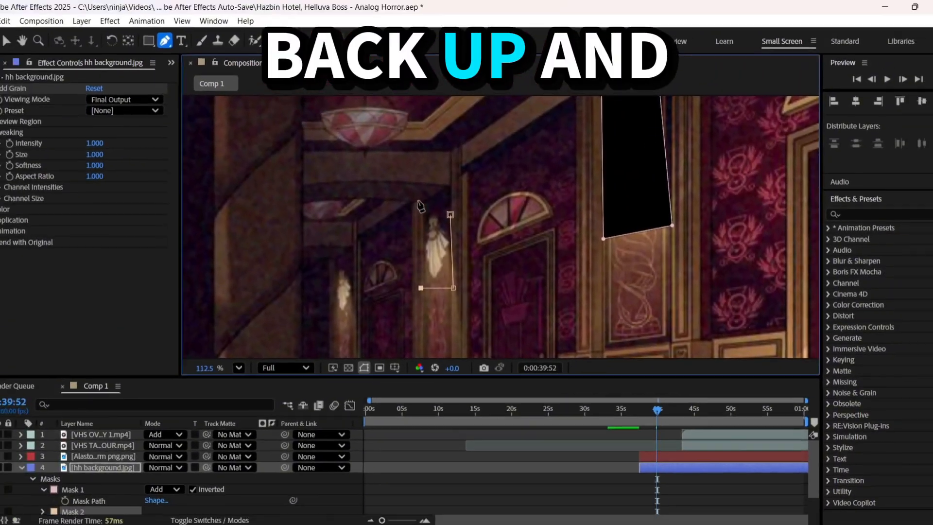
pyautogui.click(406, 183)
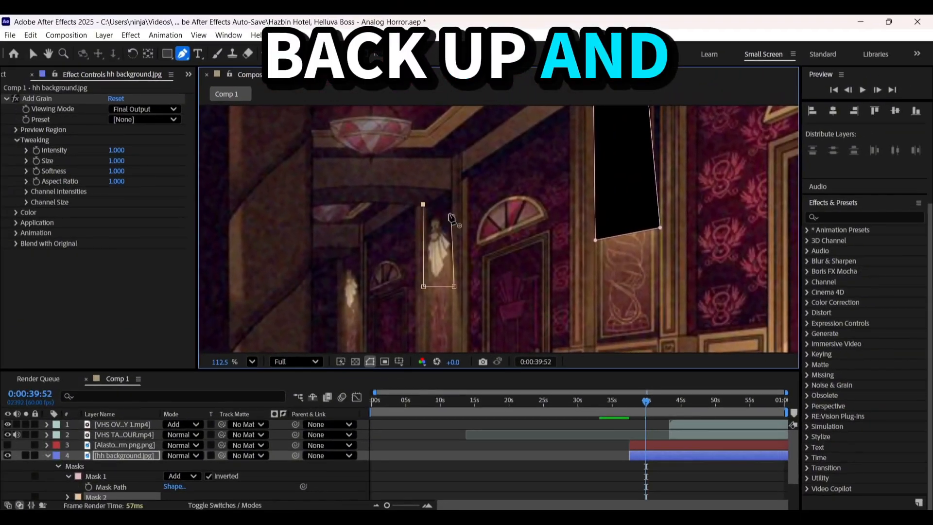
pyautogui.click(222, 453)
# Try different Inverted combinations for Mask 1 and Mask 2 of the hh background layer
pyautogui.scroll(-1, 221, 453)
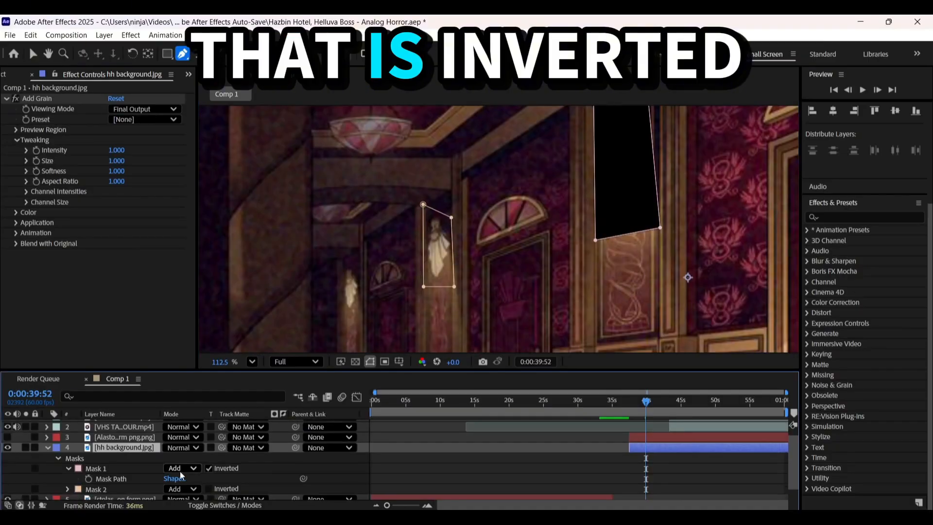
pyautogui.click(209, 488)
pyautogui.click(209, 488)
pyautogui.click(209, 467)
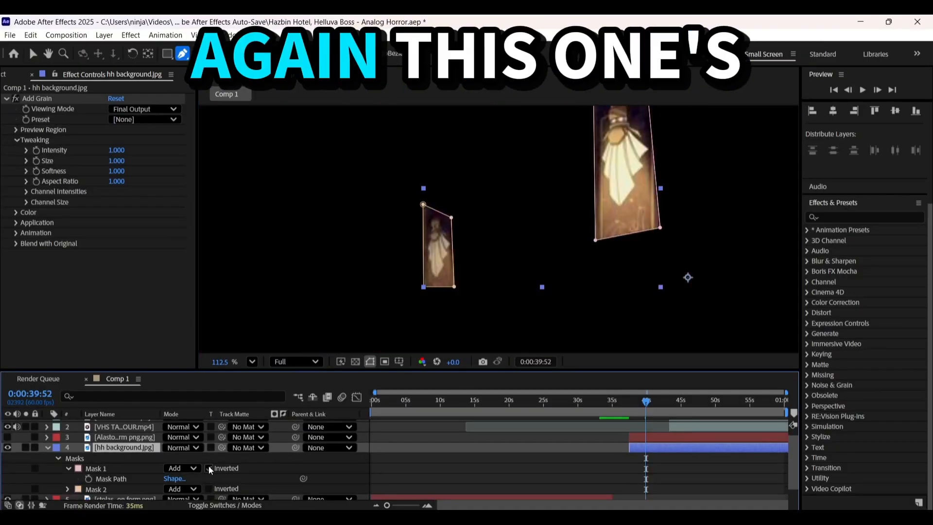
pyautogui.click(209, 468)
pyautogui.click(209, 489)
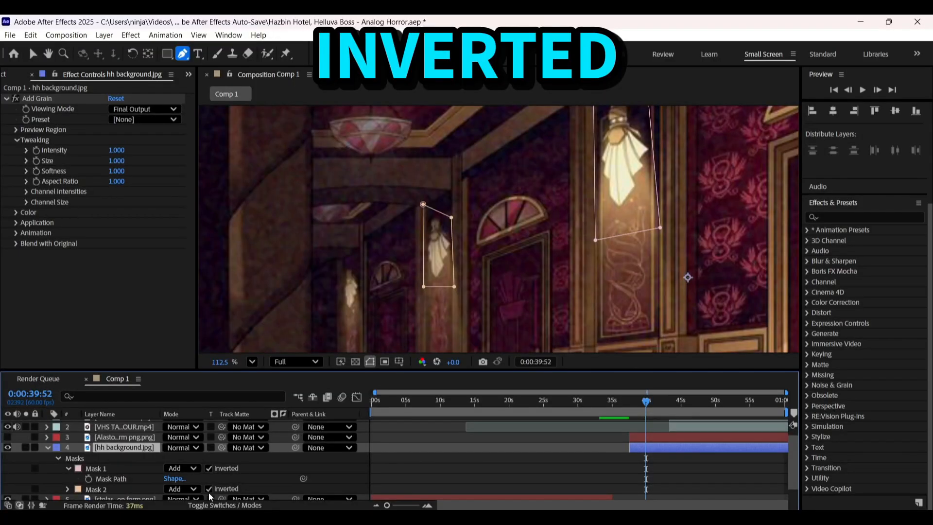
# Try deleting Mask 1, and undo back to before the middle lamp's mask was drawn
pyautogui.click(119, 467)
pyautogui.press('Delete')
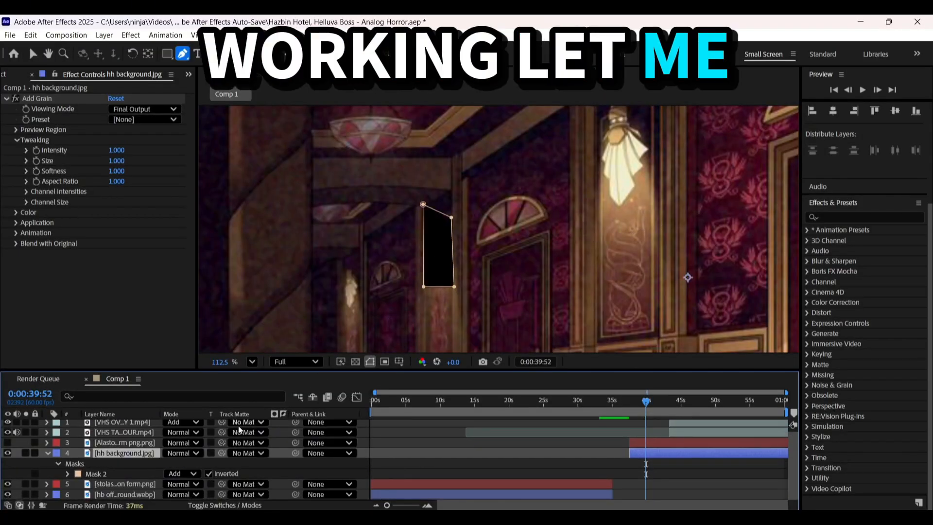
pyautogui.hotkey('ctrl', 'z')
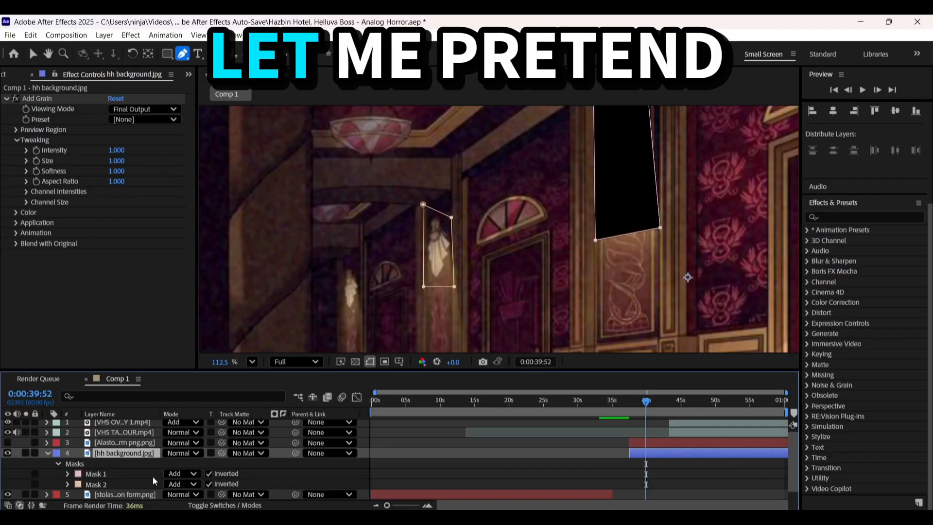
pyautogui.hotkey('ctrl', 'z')
pyautogui.hotkey('ctrl', 'z')
pyautogui.hotkey('ctrl', 'z')
pyautogui.hotkey('ctrl', 'z')
pyautogui.hotkey('ctrl', 'z')
pyautogui.hotkey('ctrl', 'z')
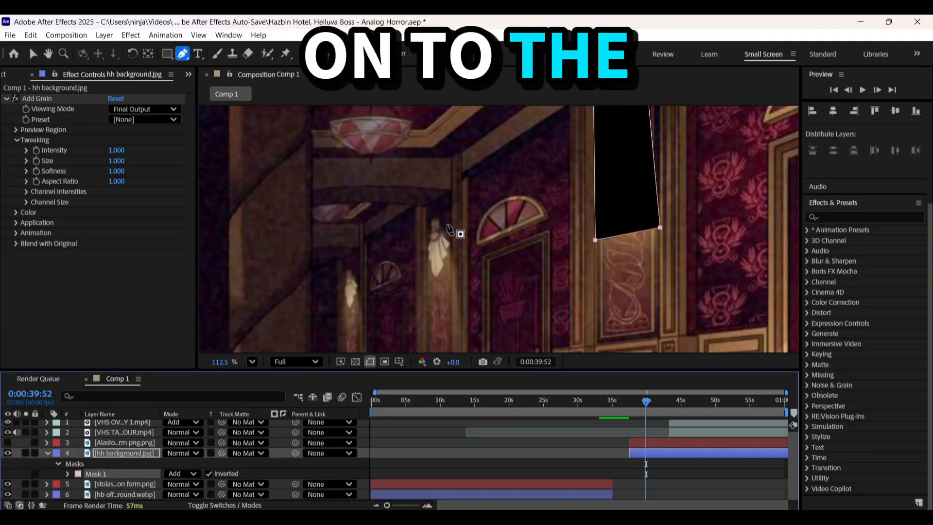
# Try redrawing a four-point mask around the middle wall lamp, and undo it
pyautogui.click(447, 222)
pyautogui.click(452, 283)
pyautogui.click(421, 283)
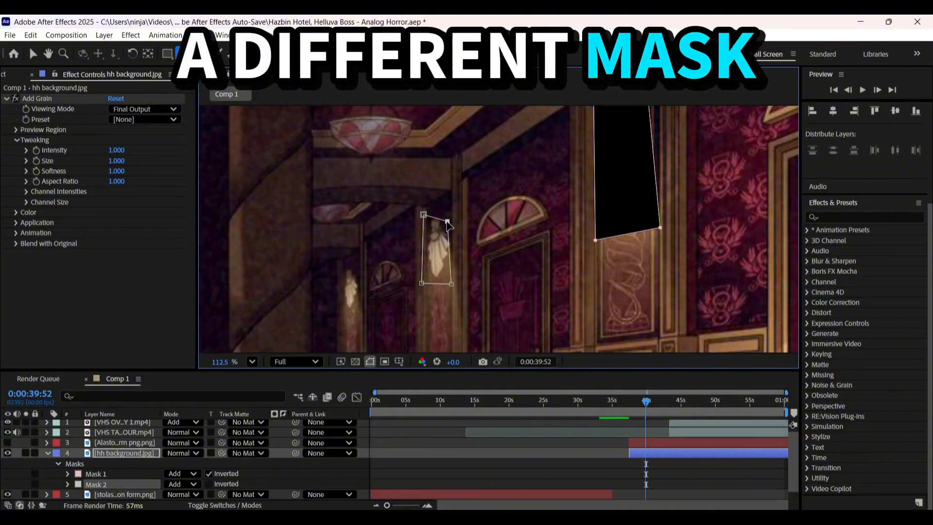
pyautogui.hotkey('ctrl', 'z')
pyautogui.hotkey('ctrl', 'z')
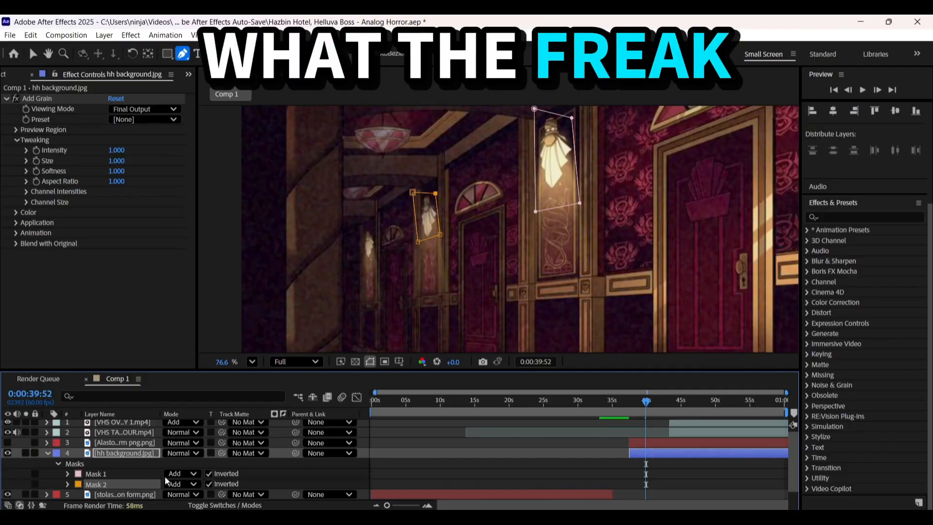
# Try setting Mask 1 to Subtract and deleting Mask 2, and undo the changes
pyautogui.click(180, 484)
pyautogui.click(193, 422)
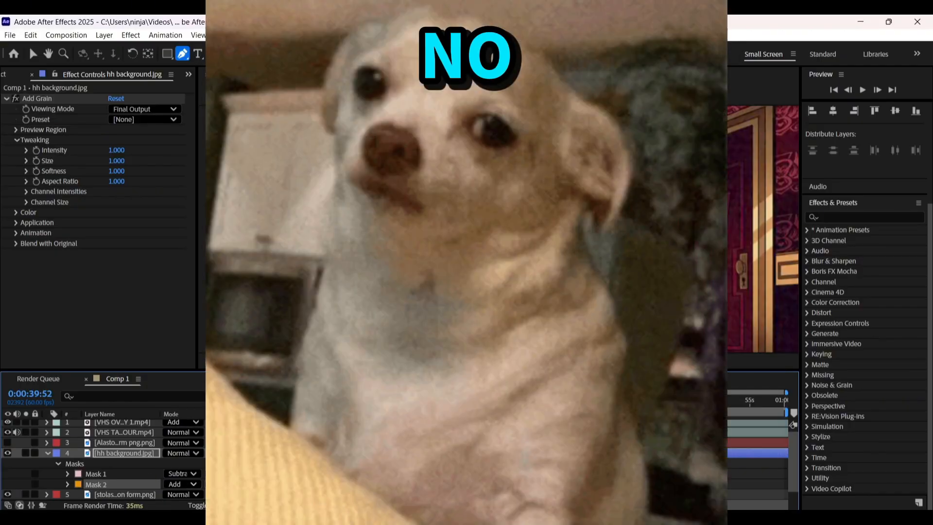
pyautogui.press('Delete')
pyautogui.press('Delete')
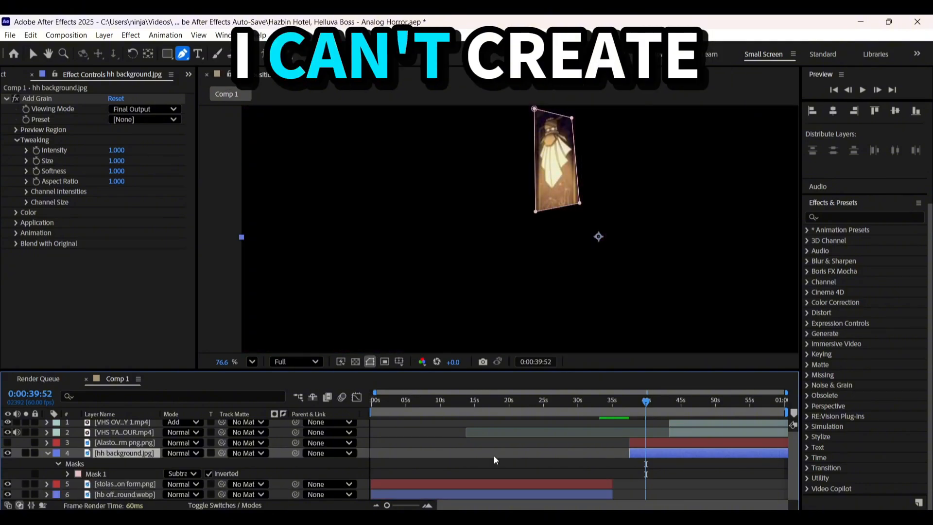
pyautogui.hotkey('ctrl', 'z')
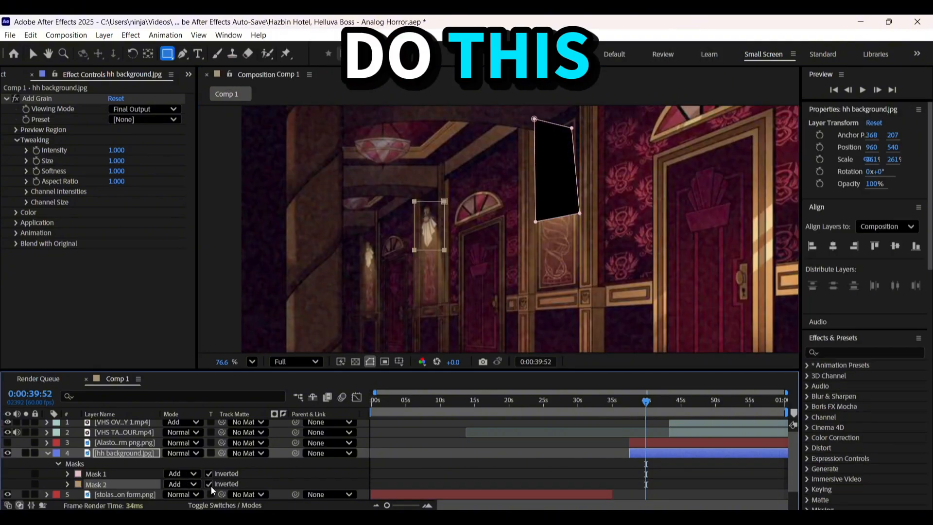
# Set the middle lamp's mask to Subtract, and add a rectangular mask around the farthest wall lamp, also set to Subtract
pyautogui.click(175, 484)
pyautogui.click(198, 422)
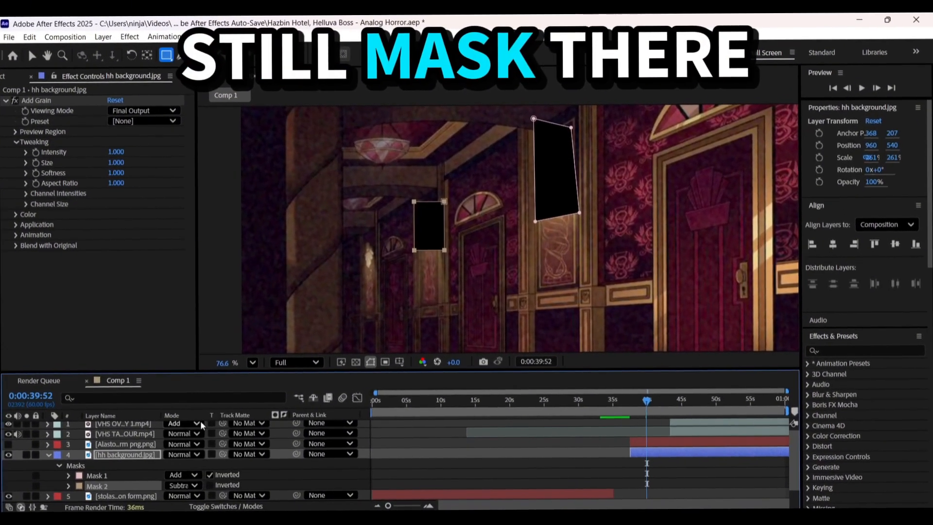
pyautogui.moveTo(380, 267); pyautogui.dragTo(362, 241)
pyautogui.scroll(-2, 229, 452)
pyautogui.click(209, 473)
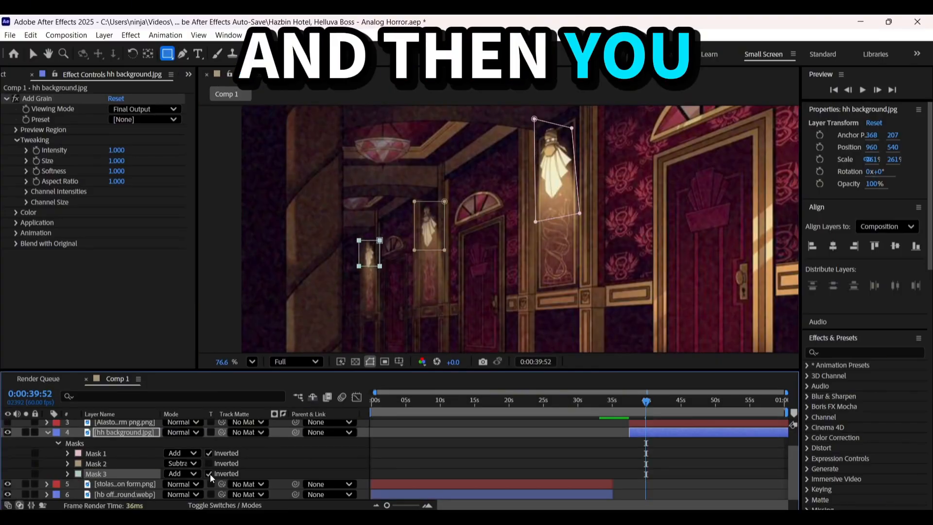
pyautogui.click(194, 474)
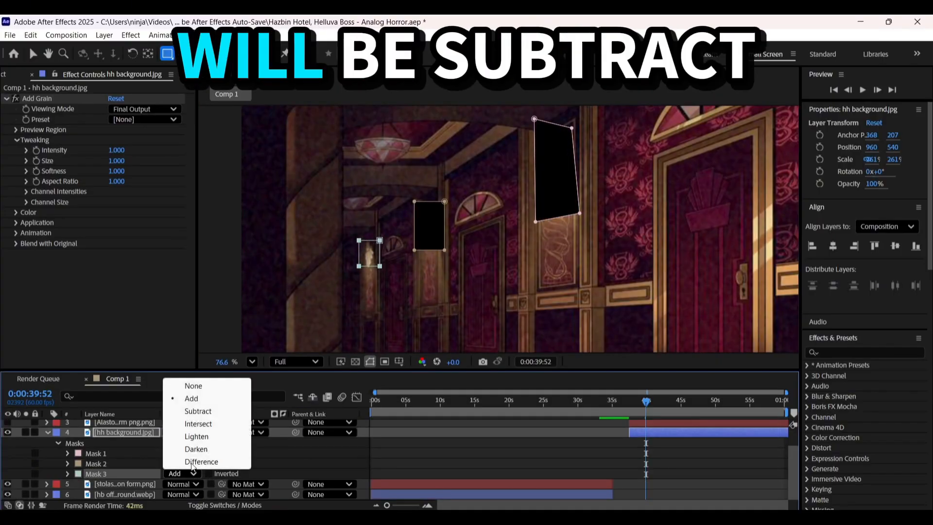
pyautogui.click(519, 453)
pyautogui.scroll(-2, 520, 214)
# Adjust the corner points of the hh background's masks to reshape the cutouts around the wall lamps
pyautogui.press('v')
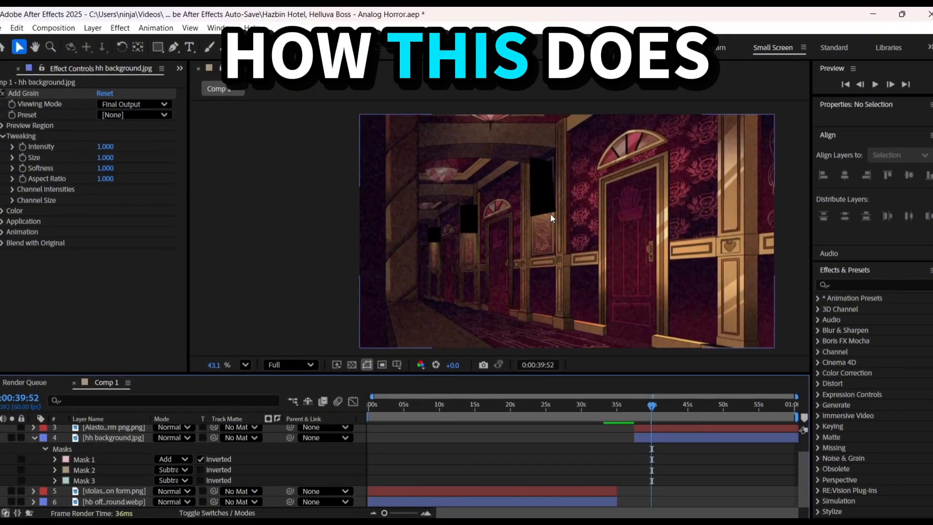
pyautogui.click(477, 179)
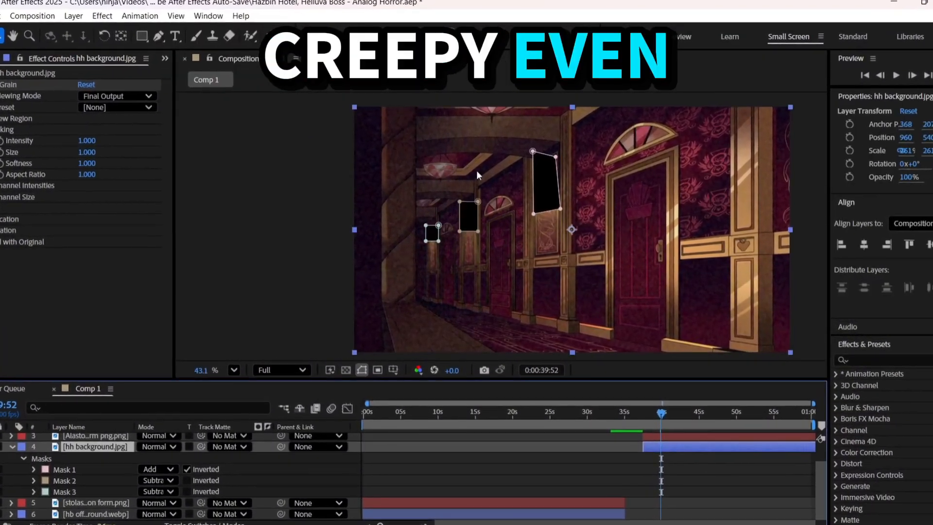
pyautogui.click(675, 470)
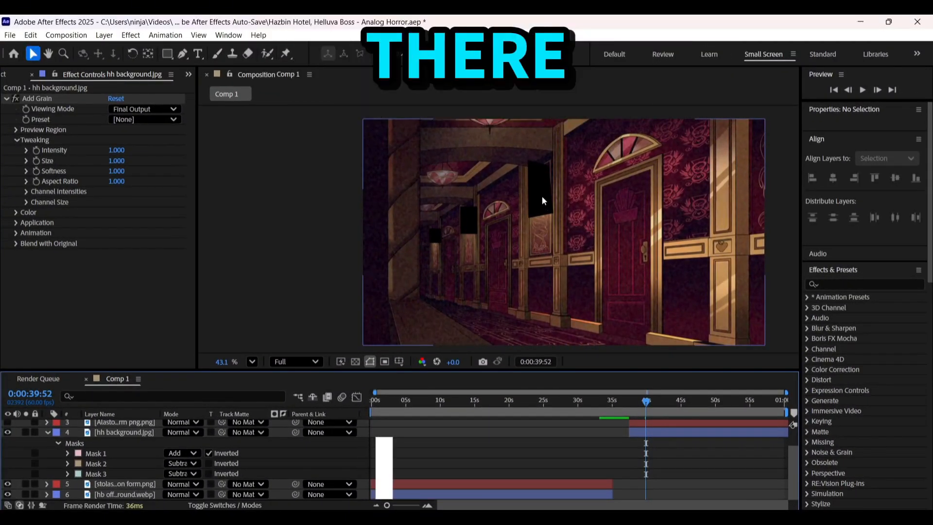
pyautogui.click(543, 201)
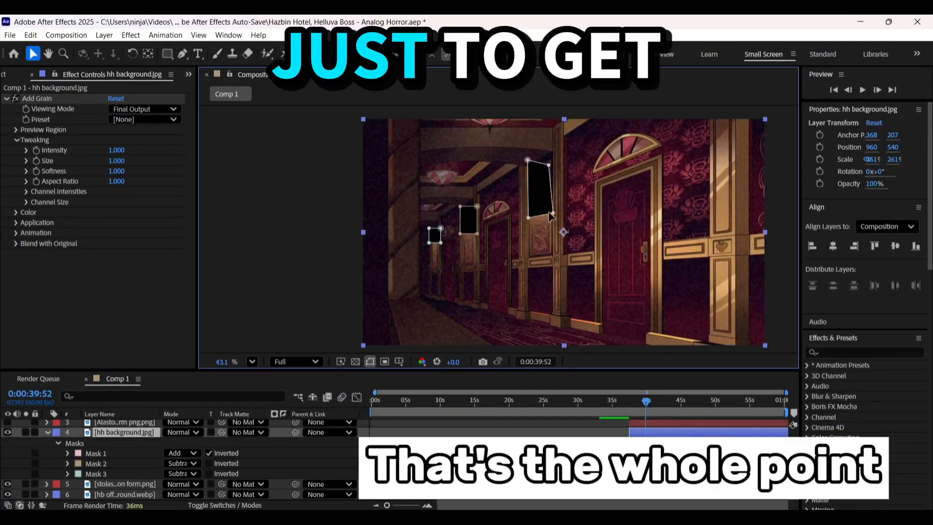
pyautogui.click(473, 234)
pyautogui.scroll(5, 473, 234)
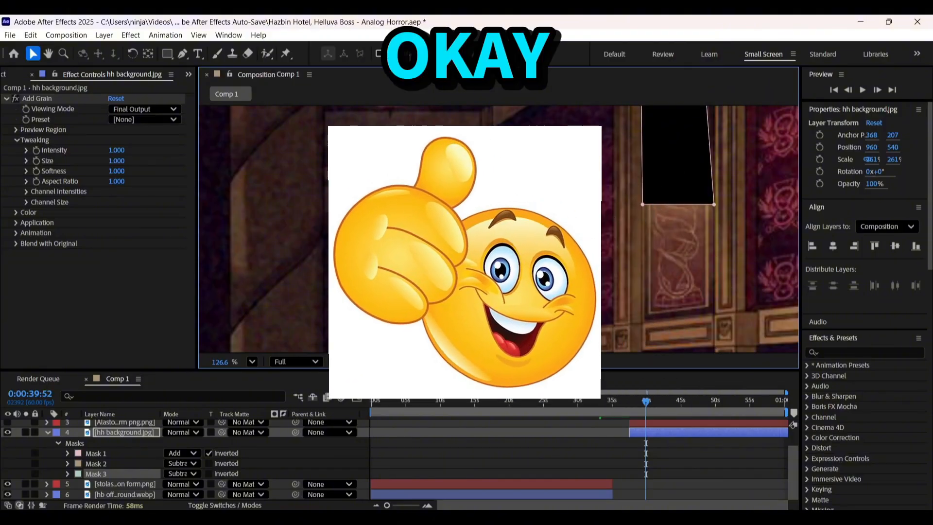
# Deselect the hh background layer and expand the properties of its Mask 1
pyautogui.scroll(-1, 364, 256)
pyautogui.click(503, 424)
pyautogui.scroll(-4, 476, 237)
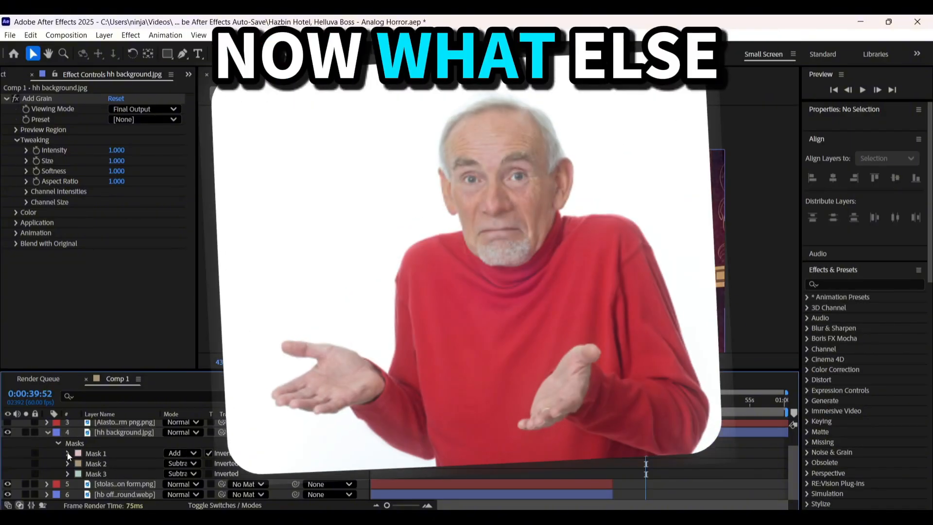
pyautogui.click(68, 453)
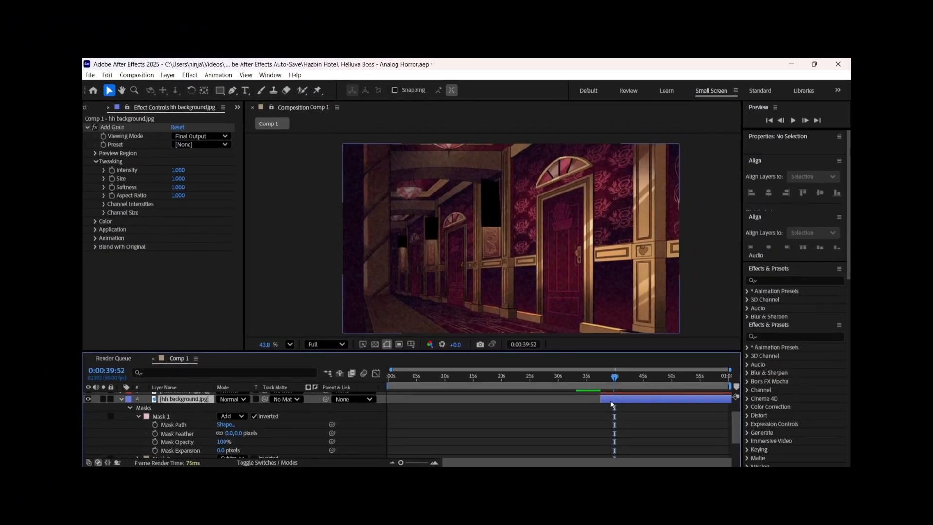
# Set the opacity of the masked hh background layer to 40%
pyautogui.click(639, 408)
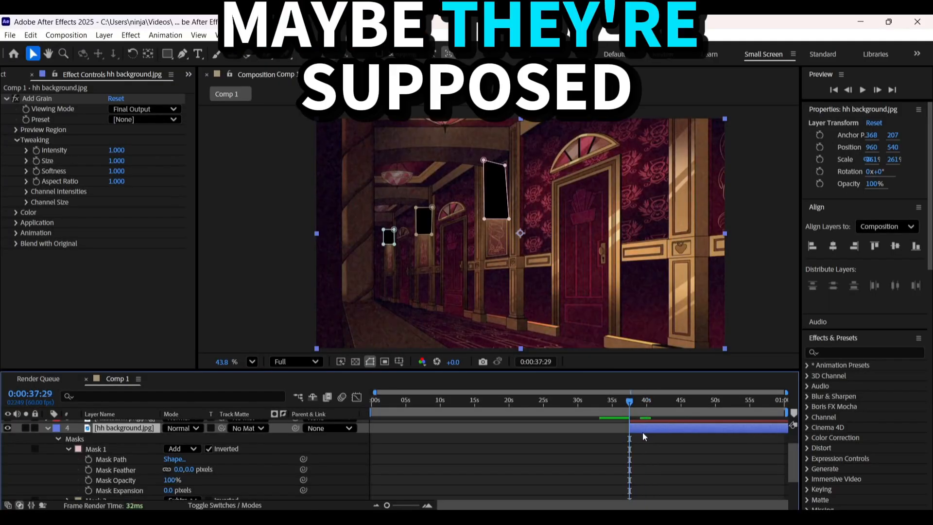
pyautogui.press('t')
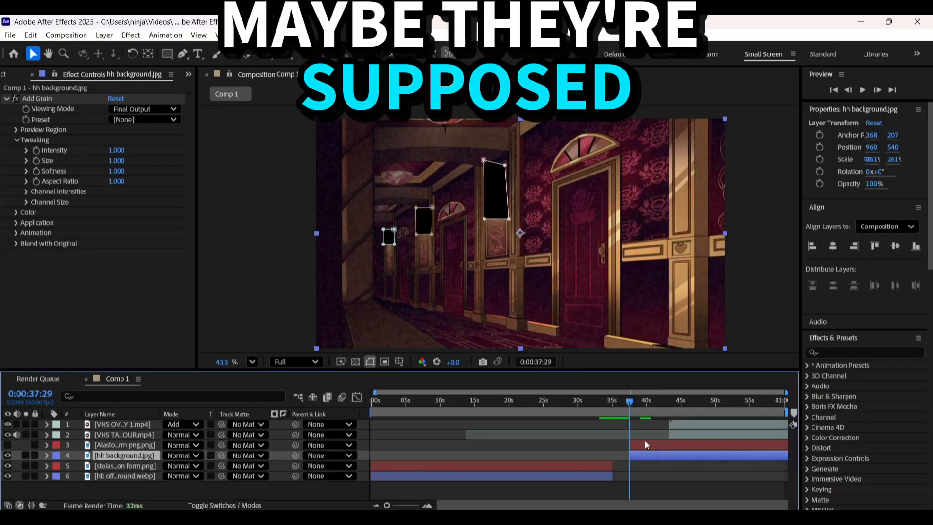
pyautogui.moveTo(169, 466); pyautogui.dragTo(145, 478)
pyautogui.click(167, 467)
pyautogui.write('40')
pyautogui.press('Return')
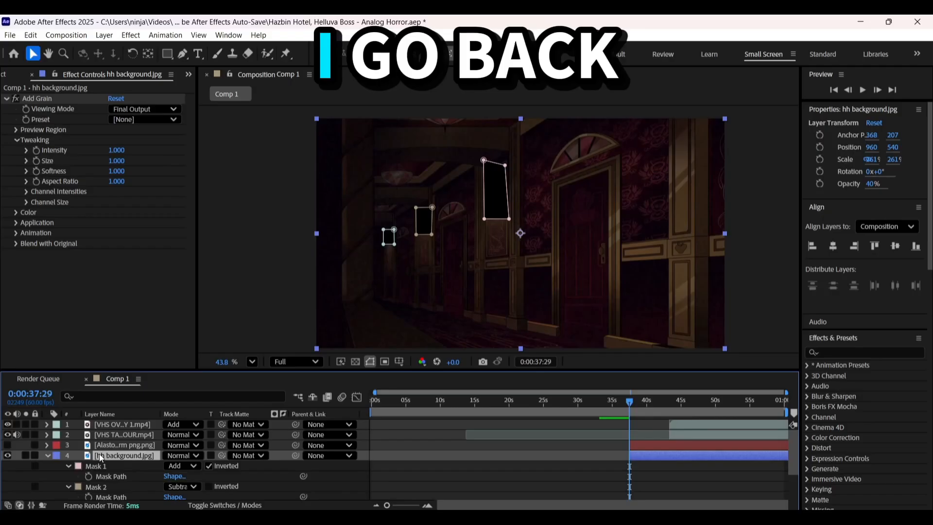
# Reveal the hh background's masks and try feathering the cutouts around the wall lamps
pyautogui.press('m')
pyautogui.click(879, 300)
pyautogui.click(435, 451)
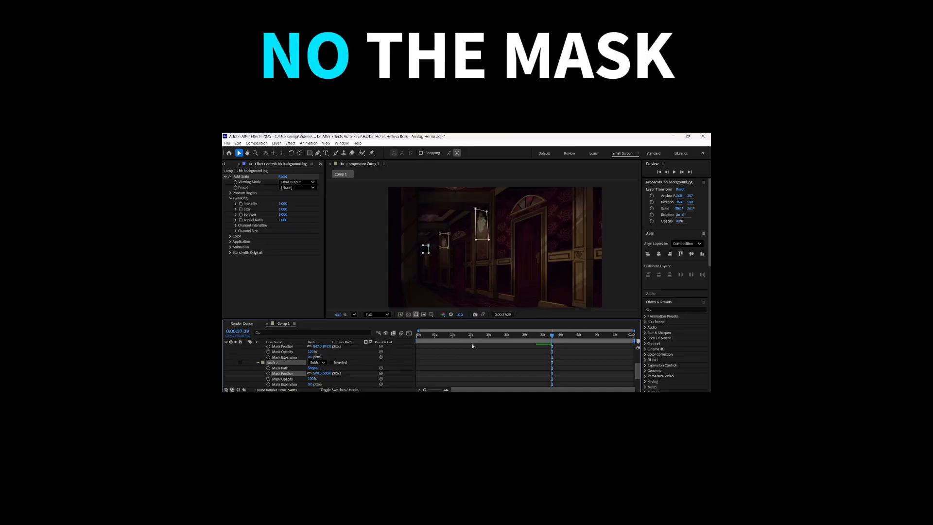
pyautogui.scroll(4, 478, 422)
pyautogui.click(611, 468)
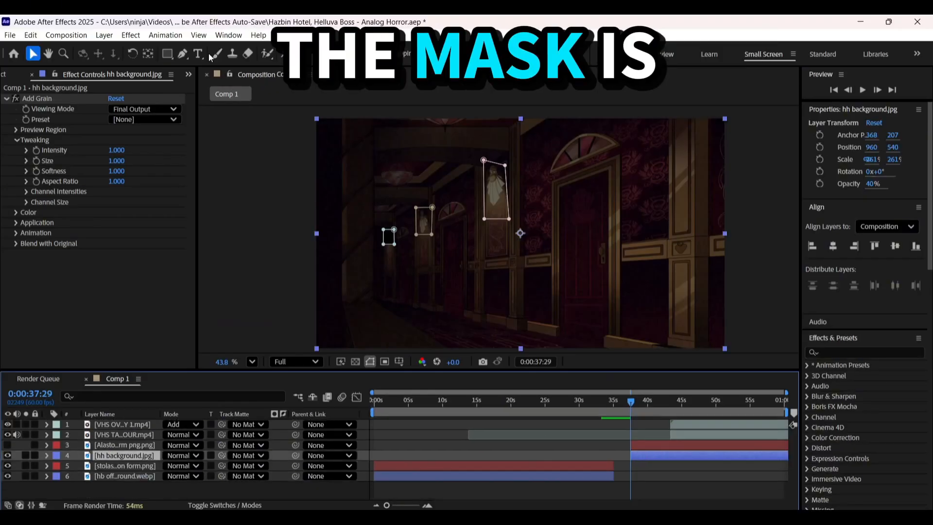
# Delete the masked hh background layer and place a fresh copy of hh background.jpg beneath the Alastor layer, starting at 0:00:37:29
pyautogui.press('Delete')
pyautogui.click(202, 91)
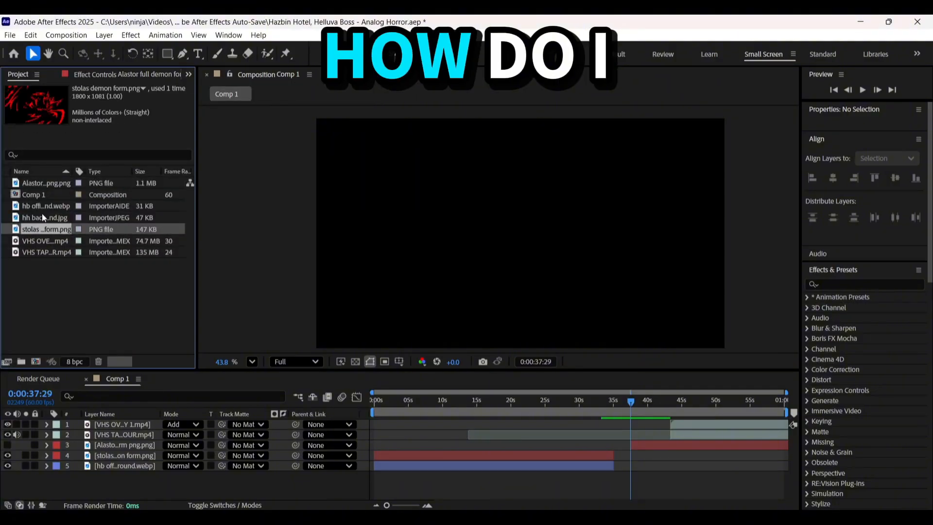
pyautogui.moveTo(42, 214); pyautogui.dragTo(605, 444)
# Scale the new hh background layer to 261% so that it fills the composition frame
pyautogui.press('s')
pyautogui.moveTo(186, 465); pyautogui.dragTo(192, 467)
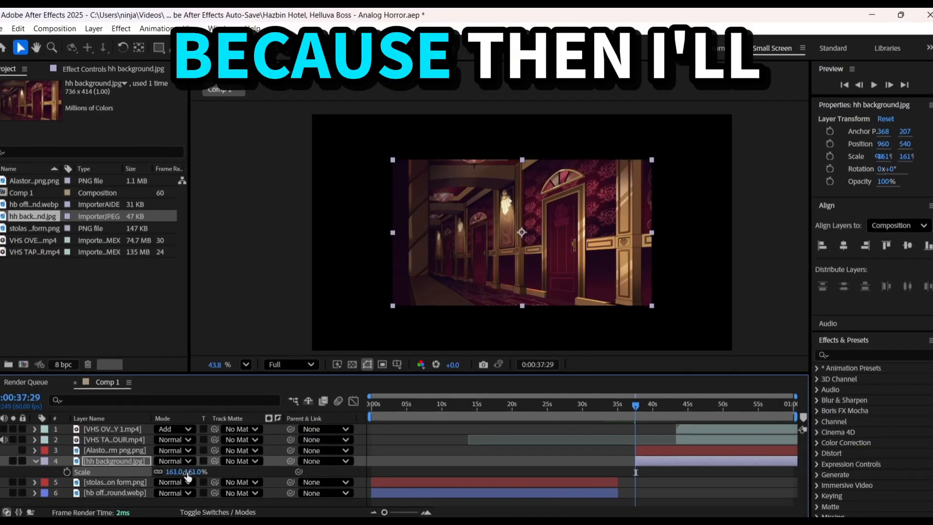
pyautogui.click(185, 466)
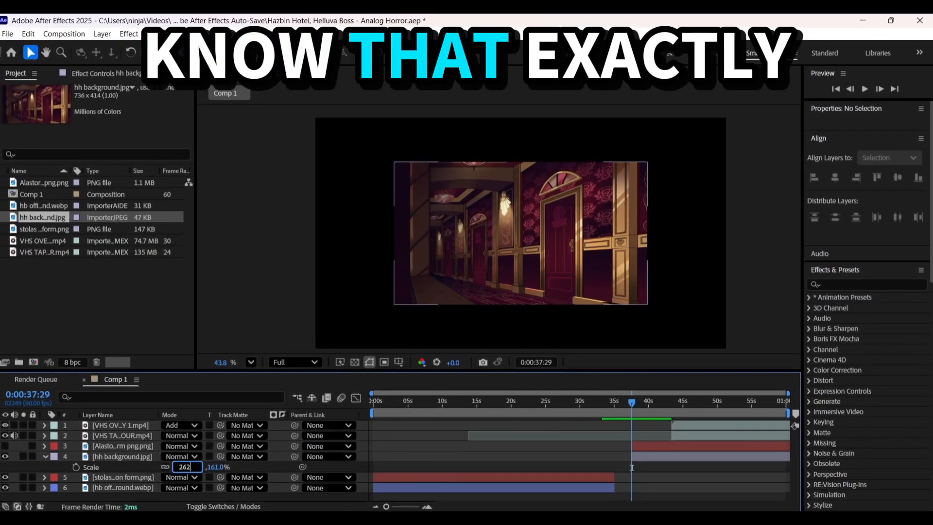
pyautogui.write('262')
pyautogui.press('Return')
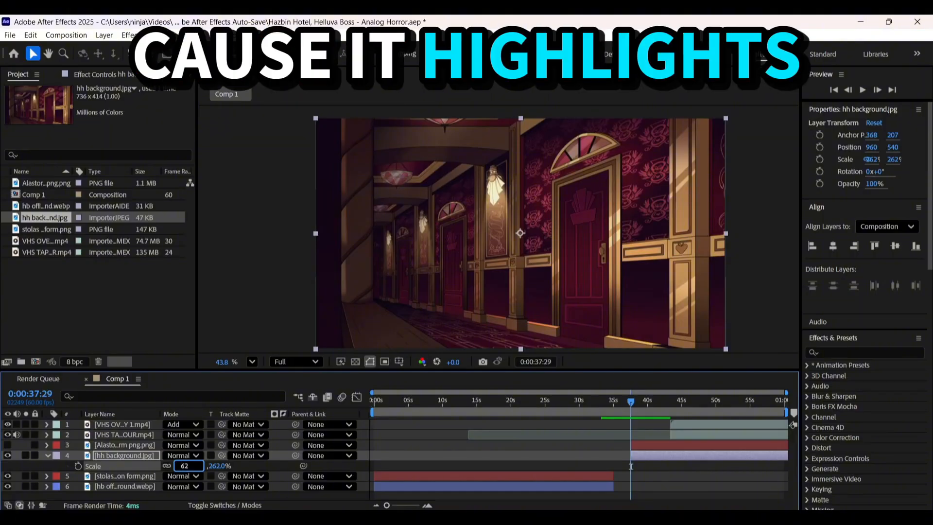
pyautogui.write('1')
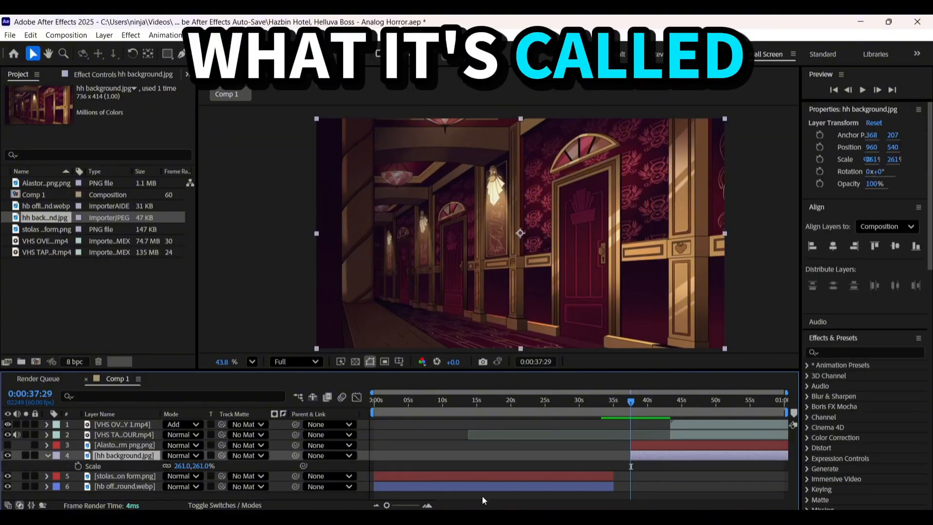
# Apply CC Light Rays on the hallway's nearest wall lamp with intensity 38, radius 35 and warp softness 0
pyautogui.moveTo(854, 414); pyautogui.dragTo(494, 187)
pyautogui.moveTo(116, 110); pyautogui.dragTo(86, 112)
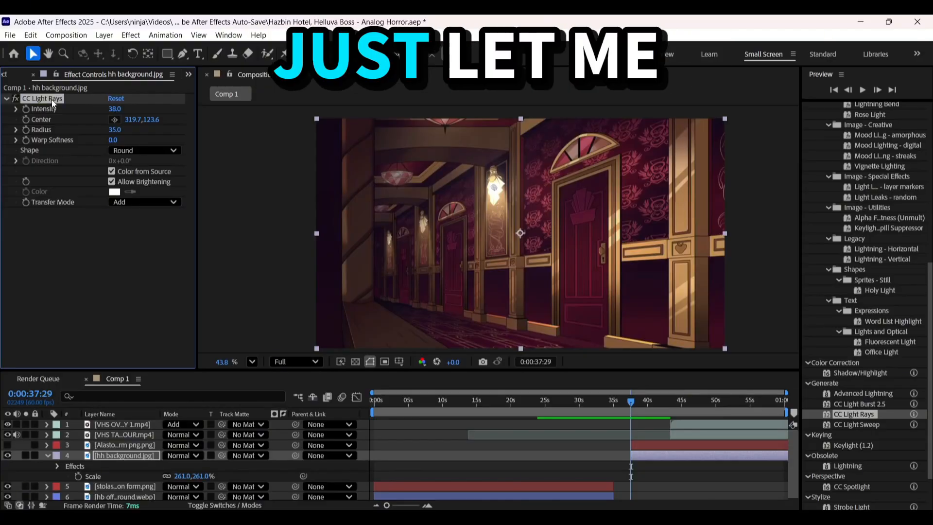
# Add a second CC Light Rays effect centred on the middle wall lamp, with intensity 30, radius 35 and warp softness 0
pyautogui.moveTo(52, 100); pyautogui.dragTo(84, 288)
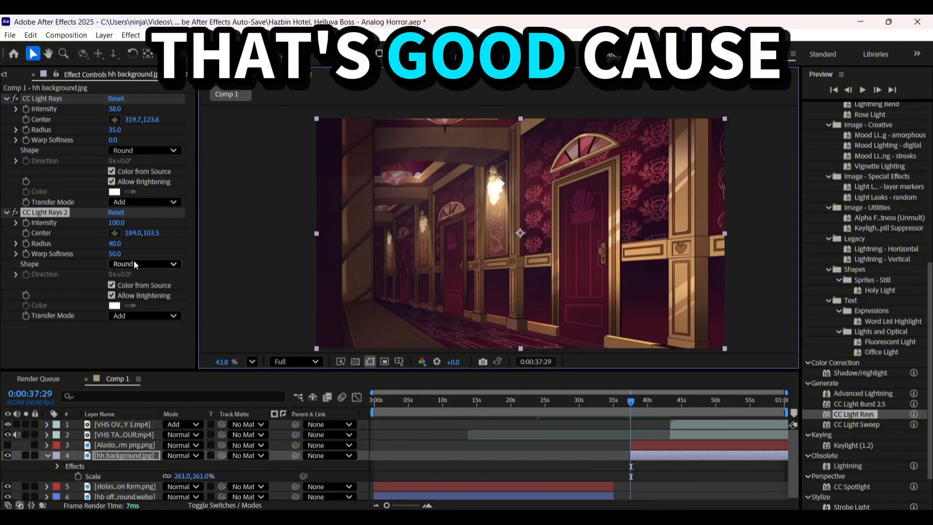
pyautogui.moveTo(132, 234)
pyautogui.mouseDown()
pyautogui.moveTo(33, 235)
pyautogui.moveTo(133, 235)
pyautogui.mouseUp()
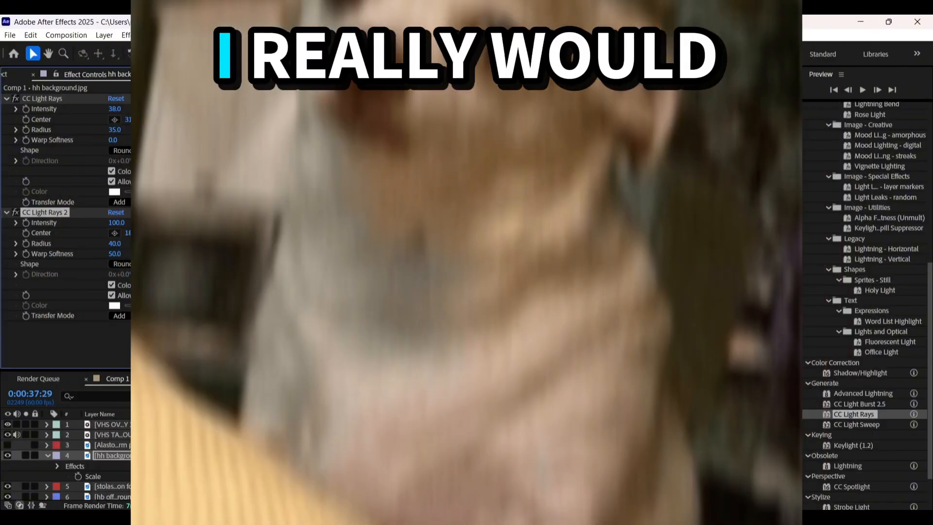
pyautogui.moveTo(418, 176); pyautogui.dragTo(423, 222)
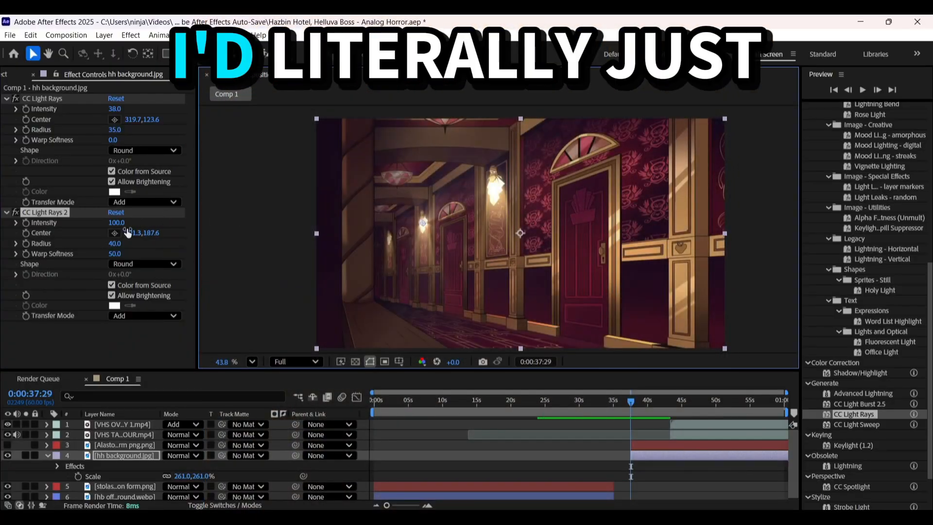
pyautogui.click(117, 223)
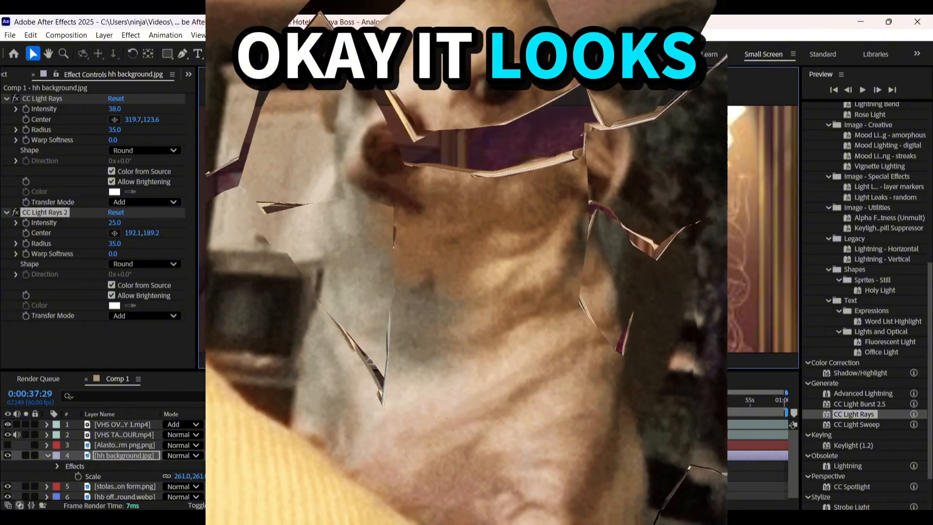
pyautogui.moveTo(417, 247); pyautogui.dragTo(415, 246)
pyautogui.click(119, 225)
pyautogui.write('30')
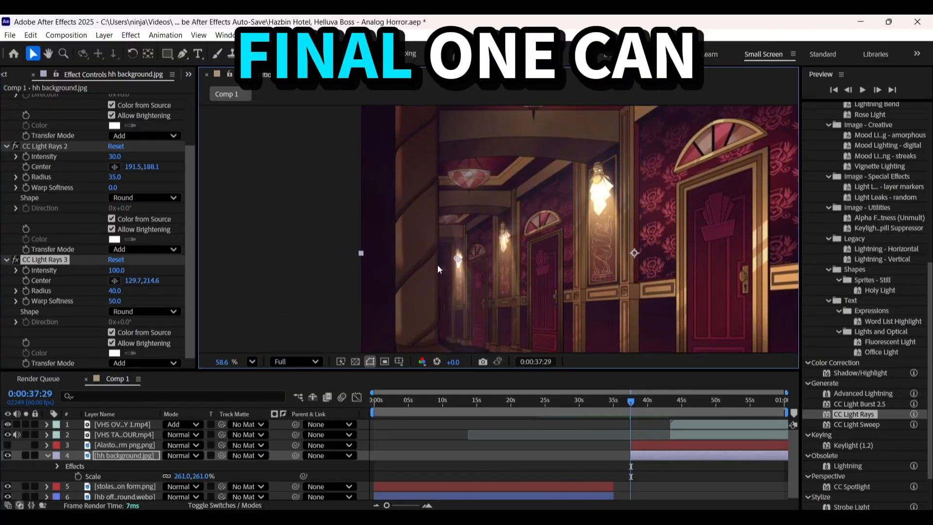
# Set the intensity of the third CC Light Rays effect, on the farthest wall lamp, to 25
pyautogui.write('25')
pyautogui.press('Return')
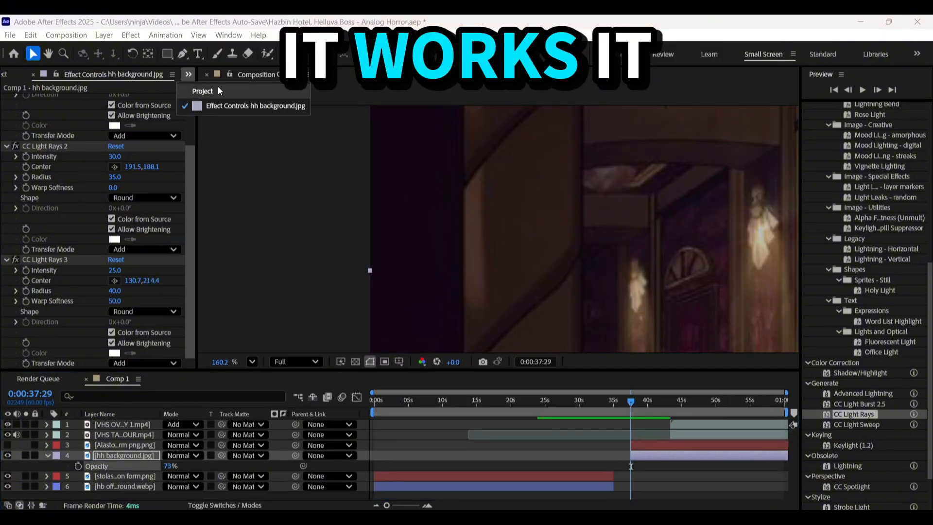
# Darken the hh background layer by setting its opacity to 50%
pyautogui.click(219, 91)
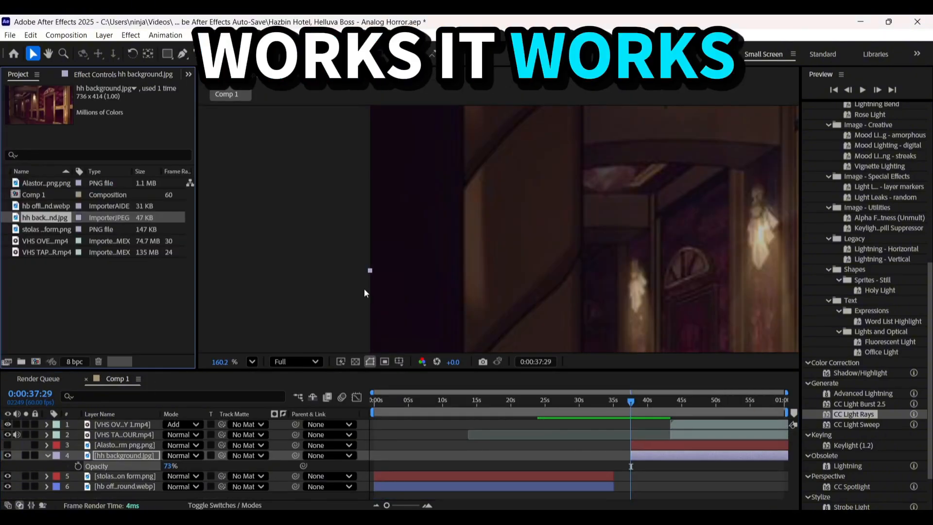
pyautogui.click(273, 119)
pyautogui.click(516, 464)
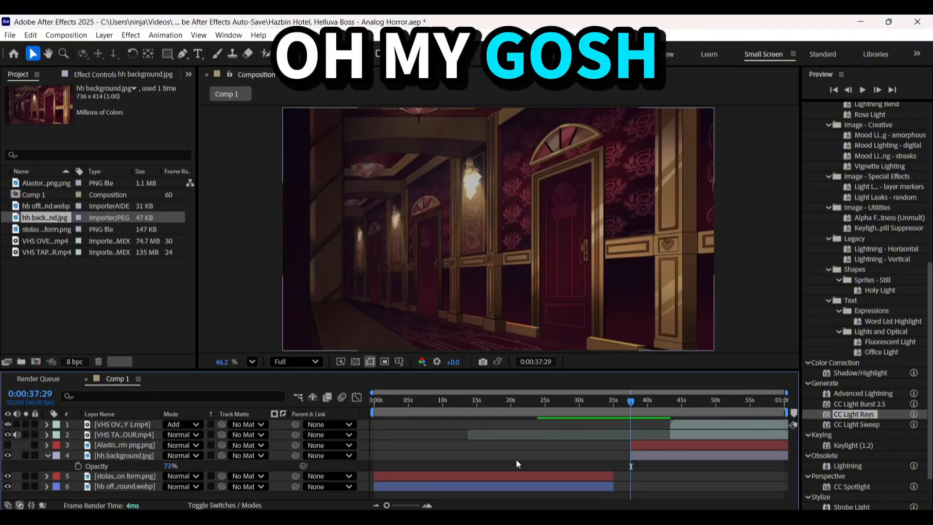
pyautogui.click(637, 455)
pyautogui.click(124, 435)
pyautogui.click(124, 456)
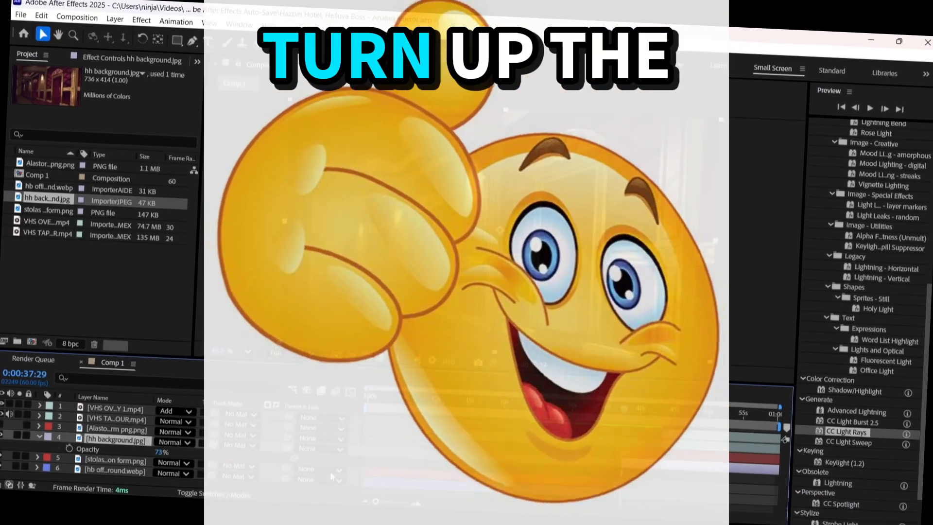
pyautogui.press('t')
pyautogui.press('t')
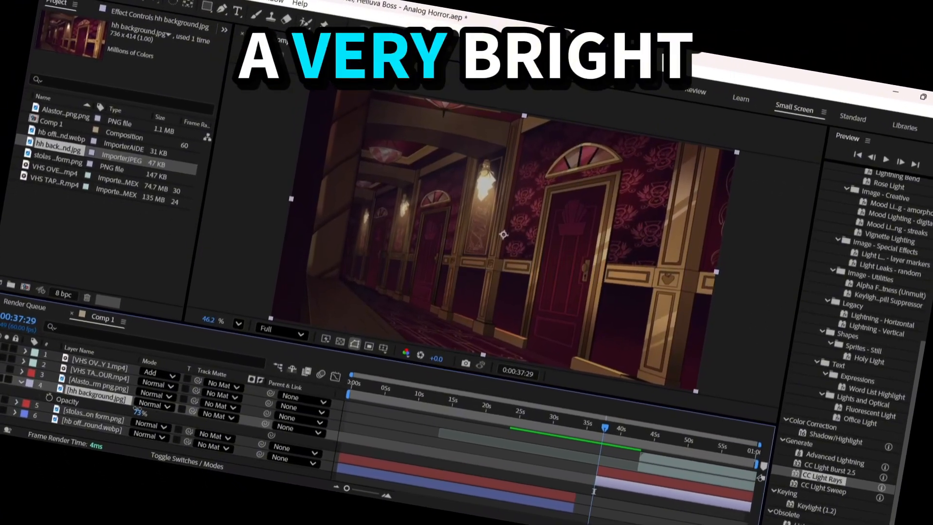
pyautogui.moveTo(155, 437); pyautogui.dragTo(148, 435)
pyautogui.click(483, 440)
pyautogui.click(589, 474)
pyautogui.click(619, 480)
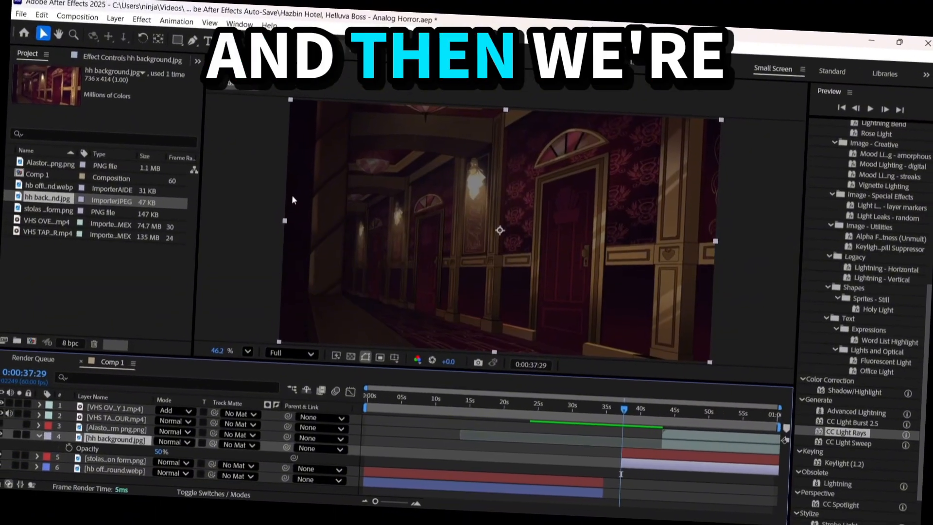
# Raise the intensity of the three CC Light Rays effects by 10 each, to 48, 40 and 35
pyautogui.click(167, 31)
pyautogui.click(116, 102)
pyautogui.write('+10')
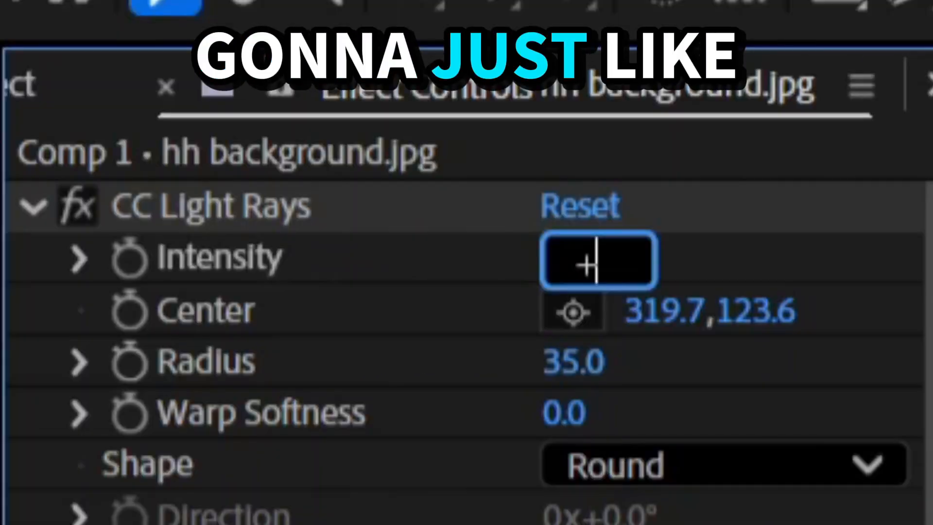
pyautogui.press('Return')
pyautogui.click(116, 222)
pyautogui.write('+10')
pyautogui.press('Return')
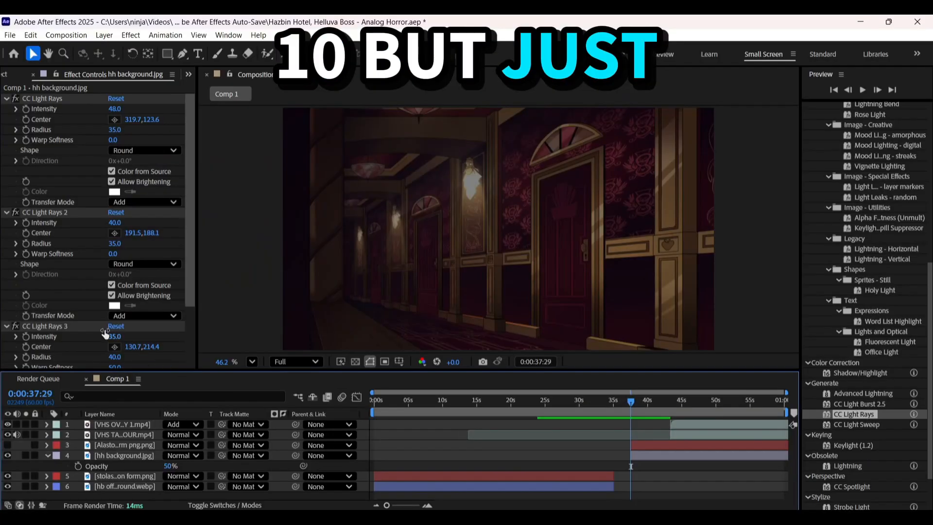
pyautogui.moveTo(114, 111); pyautogui.dragTo(194, 98)
pyautogui.hotkey('ctrl', 'z')
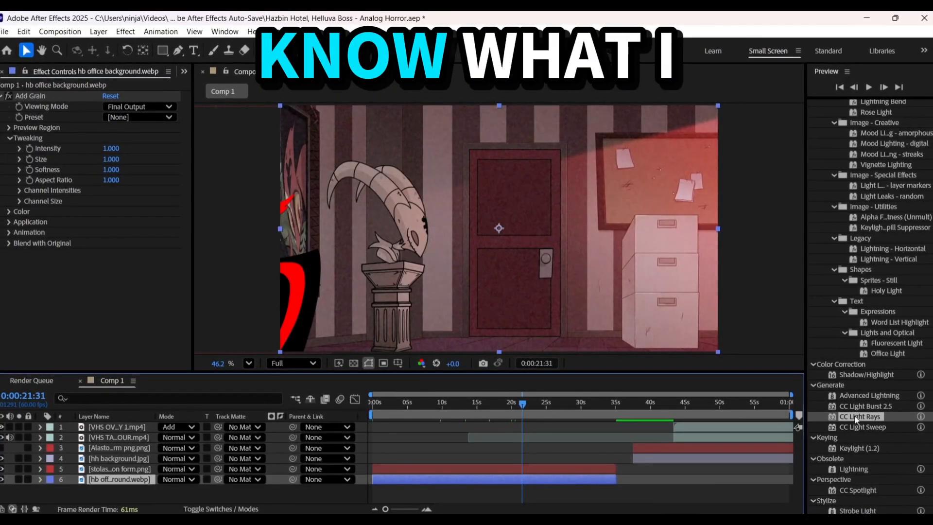
# Apply CC Light Sweep to the hb office background with a direction of 0° and a width of 288
pyautogui.moveTo(856, 417); pyautogui.dragTo(130, 262)
pyautogui.moveTo(498, 167)
pyautogui.mouseDown()
pyautogui.moveTo(465, 190)
pyautogui.moveTo(450, 246)
pyautogui.moveTo(663, 223)
pyautogui.moveTo(613, 250)
pyautogui.mouseUp()
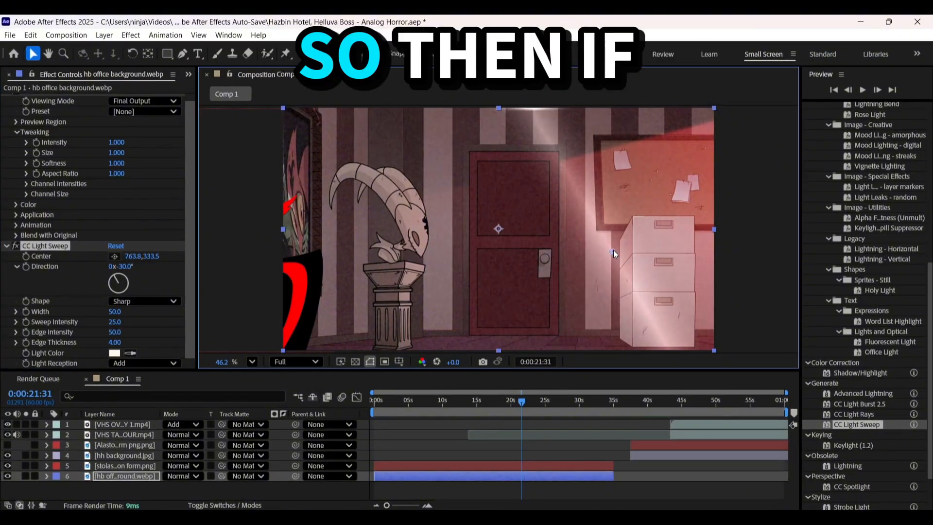
pyautogui.moveTo(116, 282); pyautogui.dragTo(119, 279)
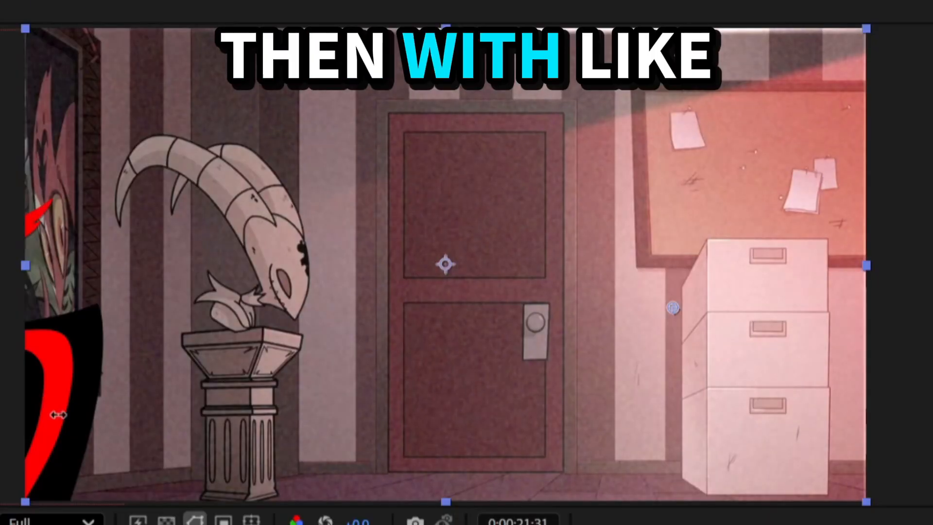
pyautogui.moveTo(722, 255); pyautogui.dragTo(430, 248)
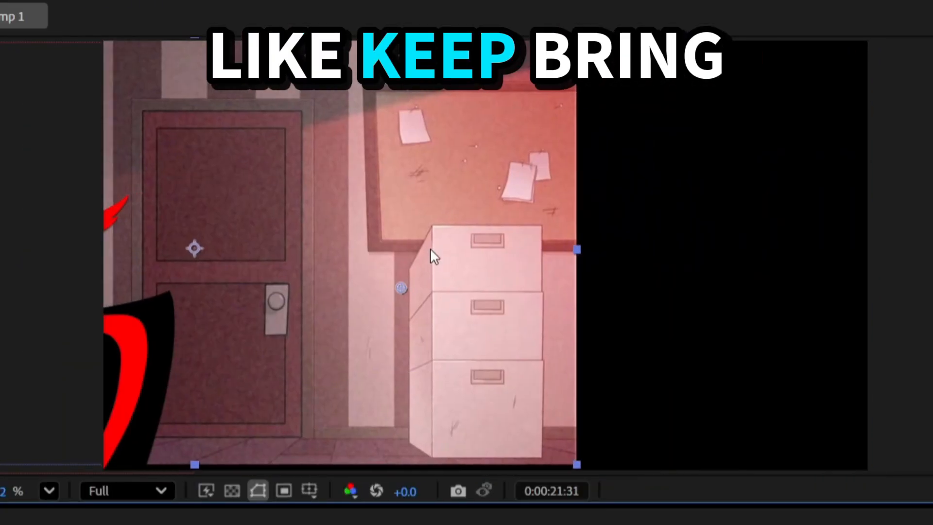
pyautogui.hotkey('ctrl', 'z')
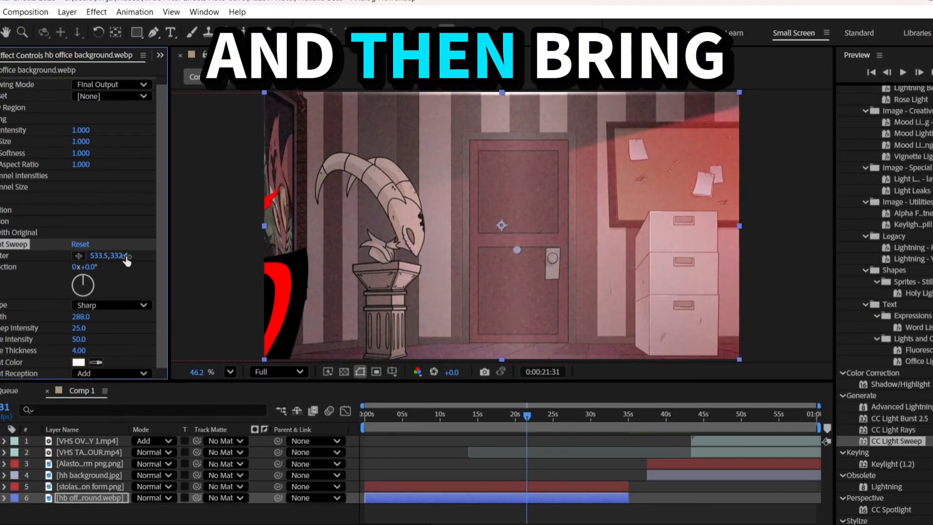
# Set the center of the office background's light sweep to 414.5, 540
pyautogui.click(125, 257)
pyautogui.write('540')
pyautogui.press('Return')
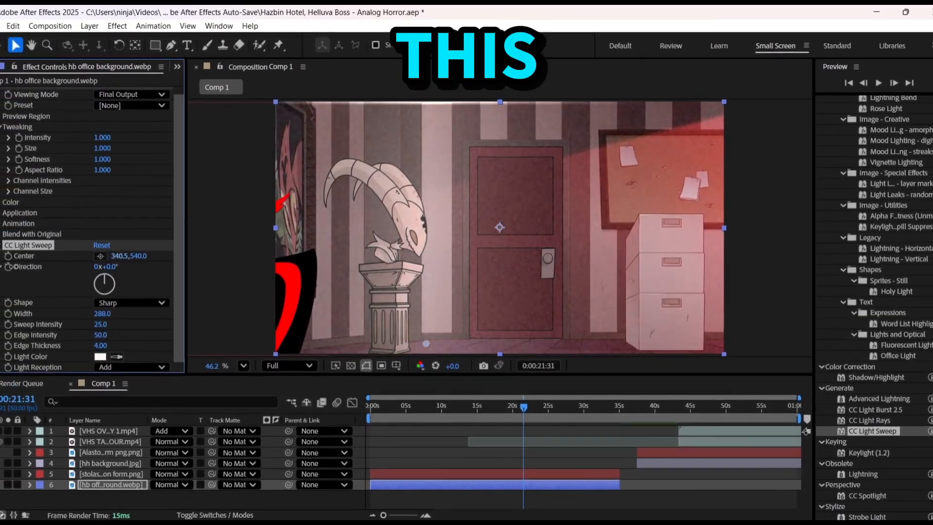
pyautogui.moveTo(13, 266); pyautogui.dragTo(68, 261)
pyautogui.click(42, 314)
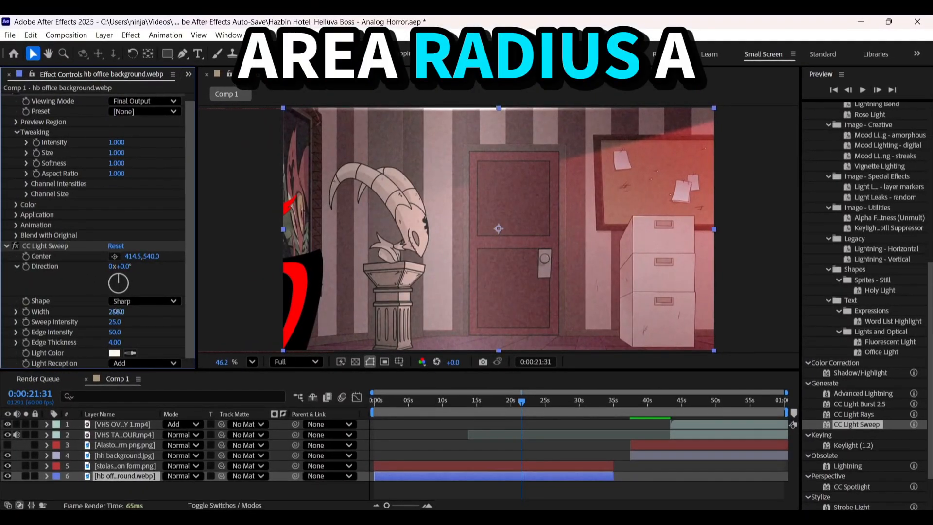
# Experiment with a narrower light sweep, then set its center to 166.5, 540 and its width to 295
pyautogui.moveTo(118, 312); pyautogui.dragTo(8, 311)
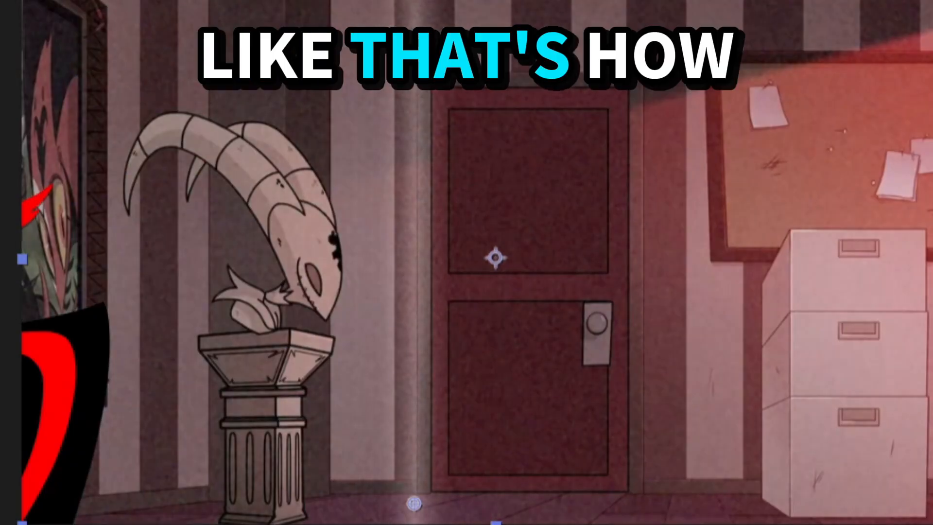
pyautogui.moveTo(31, 355); pyautogui.dragTo(51, 355)
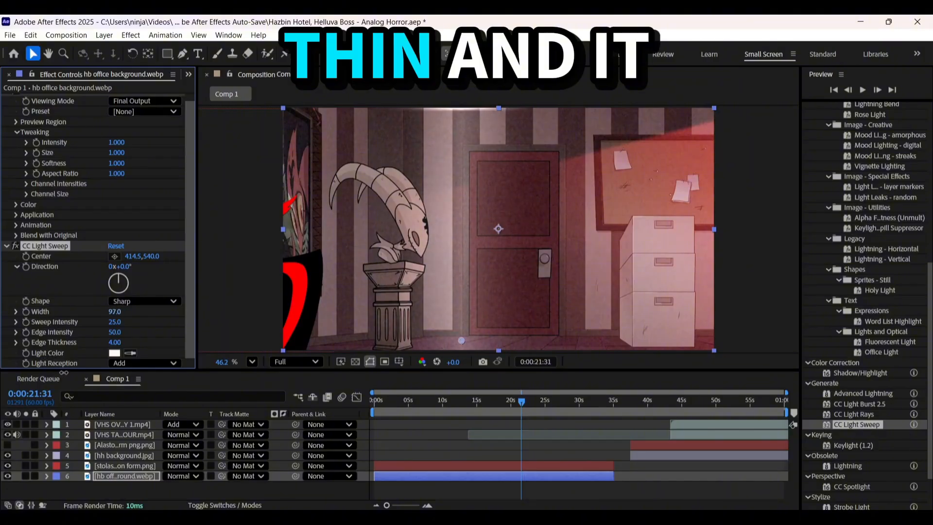
pyautogui.moveTo(132, 257); pyautogui.dragTo(10, 267)
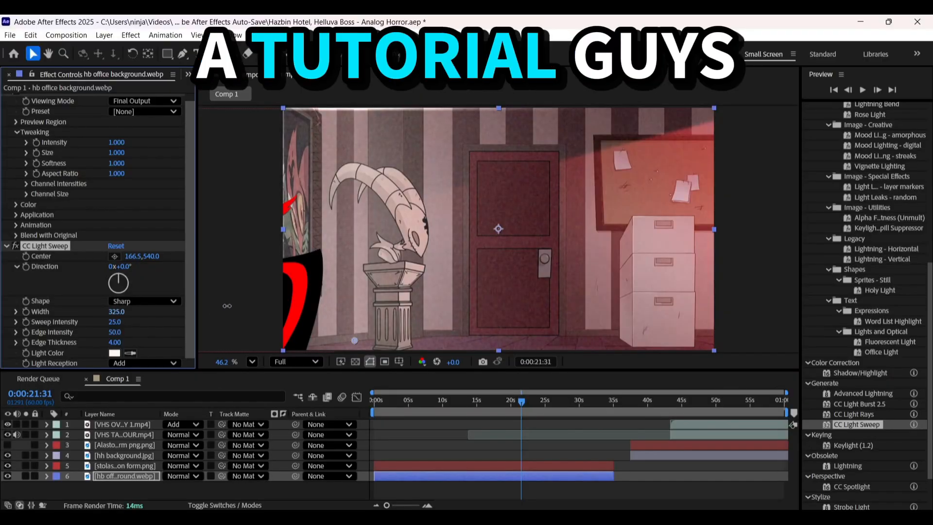
# Set the opacity of the hb office background layer to 50%
pyautogui.press('t')
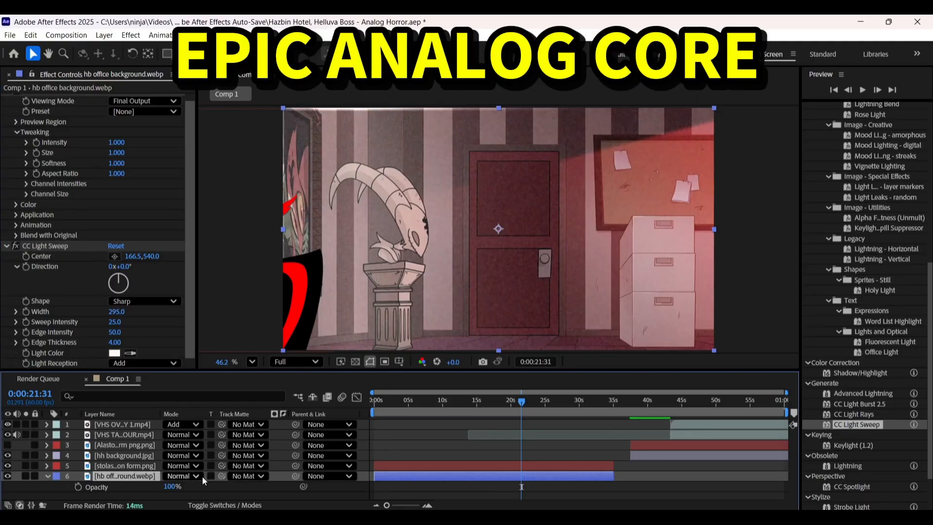
pyautogui.click(173, 486)
pyautogui.write('50')
pyautogui.press('Return')
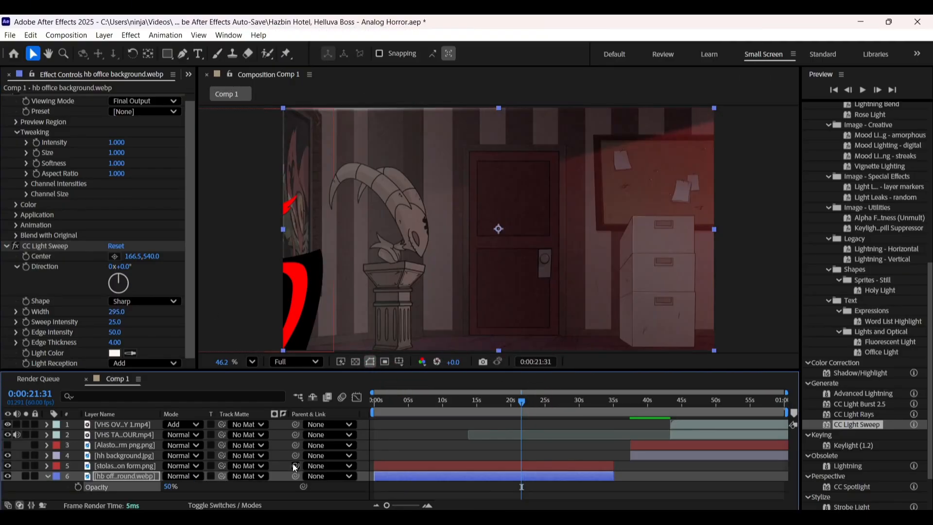
# Try an opacity of 30% on the office background, then return it to 50%
pyautogui.click(166, 486)
pyautogui.write('30')
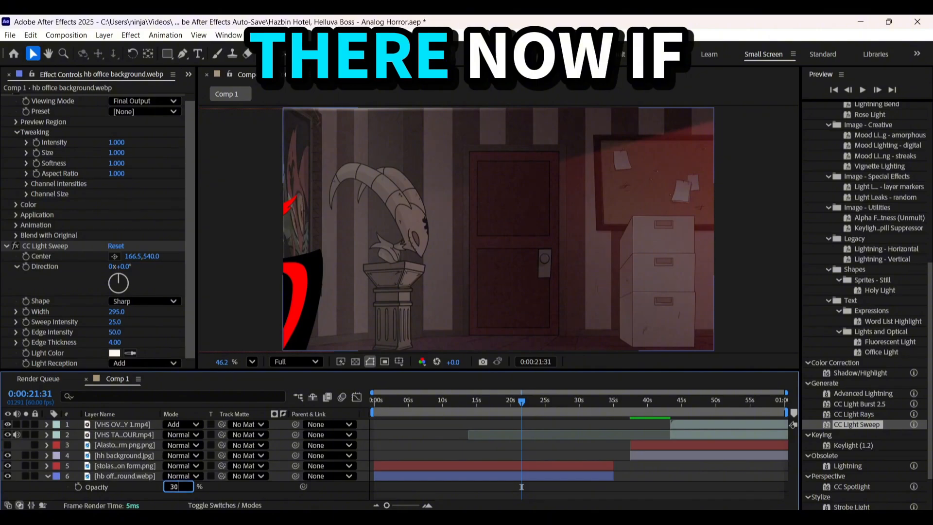
pyautogui.press('Return')
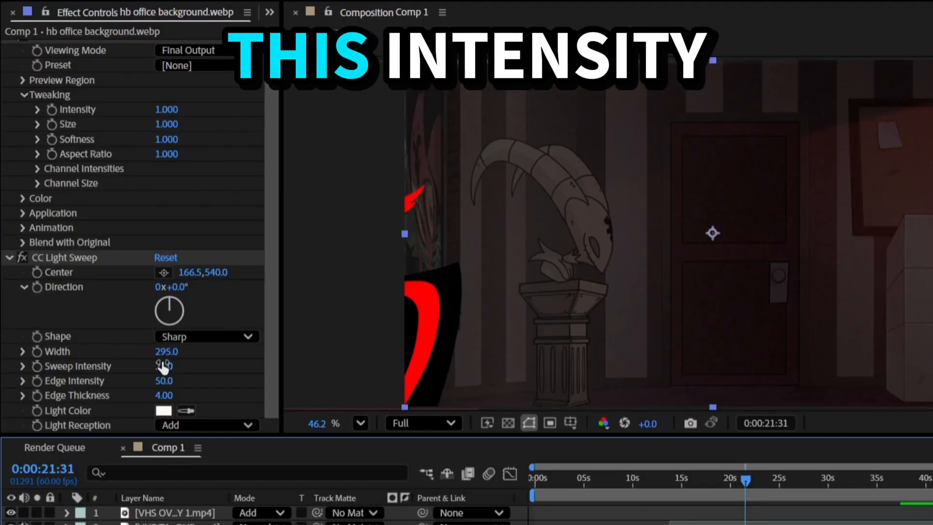
pyautogui.moveTo(115, 323); pyautogui.dragTo(149, 320)
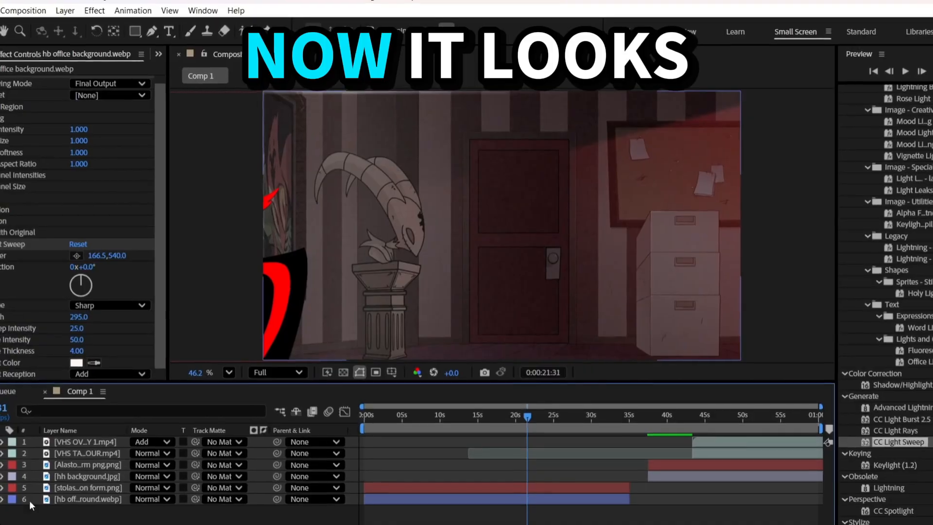
# Try sliding the stolas demon form across into the office scene, then undo the move
pyautogui.click(94, 501)
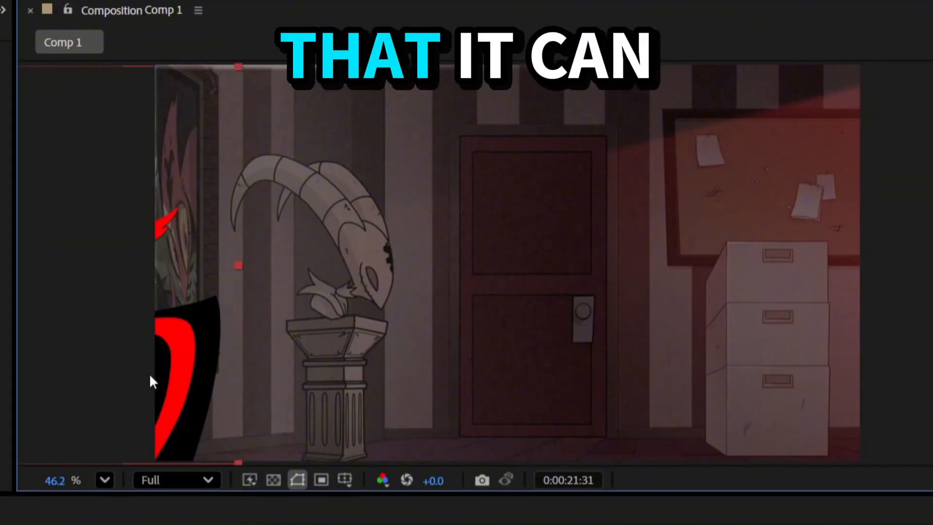
pyautogui.moveTo(150, 381); pyautogui.dragTo(566, 359)
pyautogui.hotkey('ctrl', 'z')
pyautogui.click(460, 457)
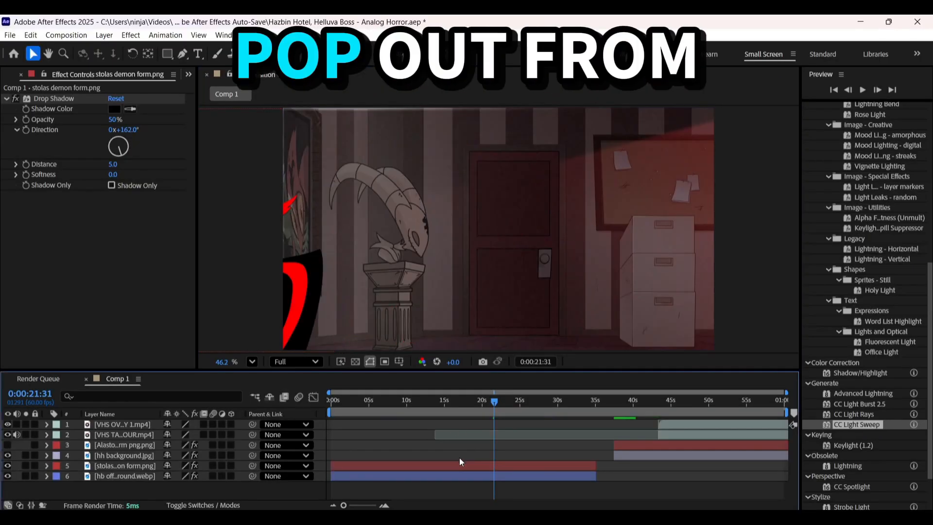
# Apply the VHS Flicker Effect preset to the hb office background layer
pyautogui.press('Home')
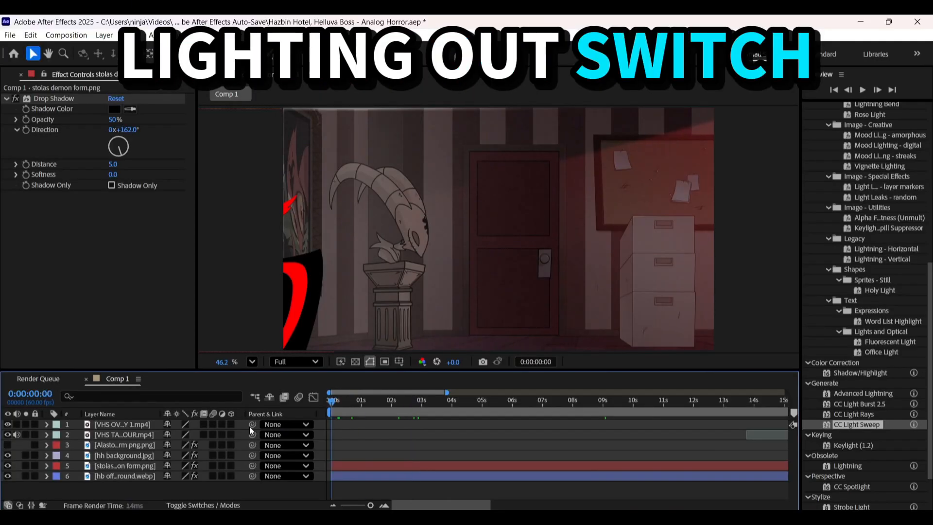
pyautogui.click(398, 467)
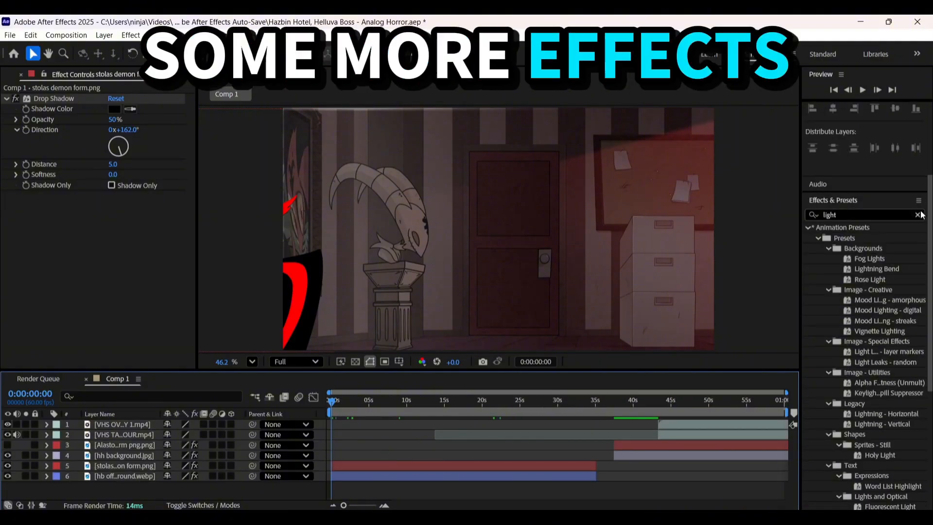
pyautogui.click(918, 215)
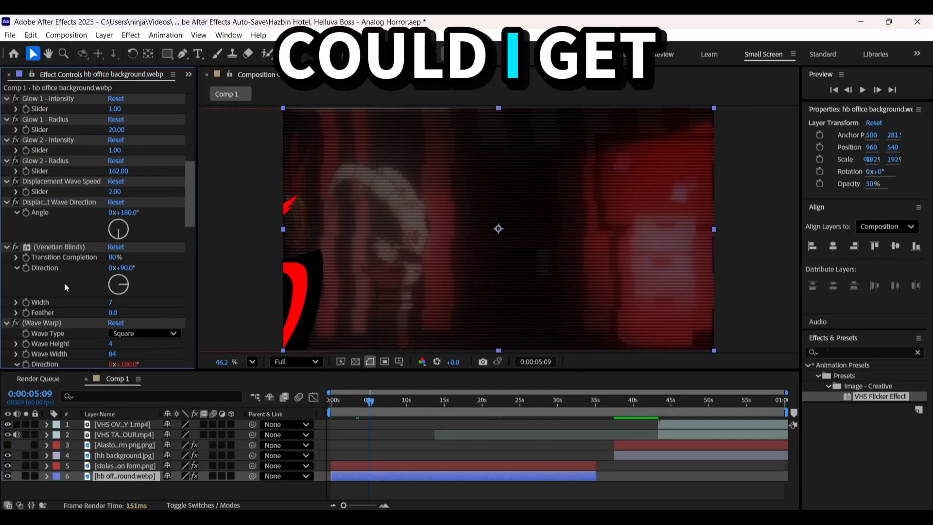
# Delete the preset's Displacement Wave Speed control and its Glow 1 and Glow 2 intensity and radius controls from the office background
pyautogui.click(118, 314)
pyautogui.press('Delete')
pyautogui.click(120, 194)
pyautogui.press('Delete')
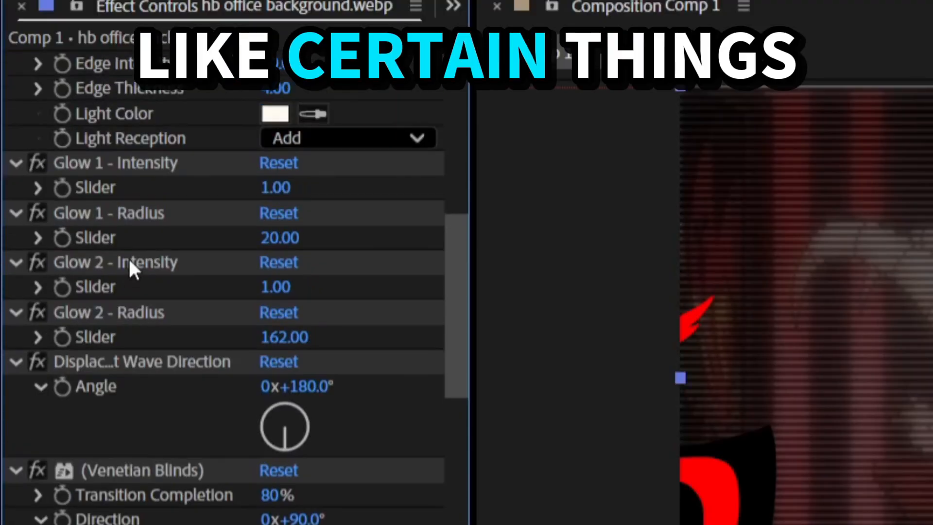
pyautogui.click(120, 312)
pyautogui.press('Delete')
pyautogui.click(122, 262)
pyautogui.press('Delete')
pyautogui.click(119, 213)
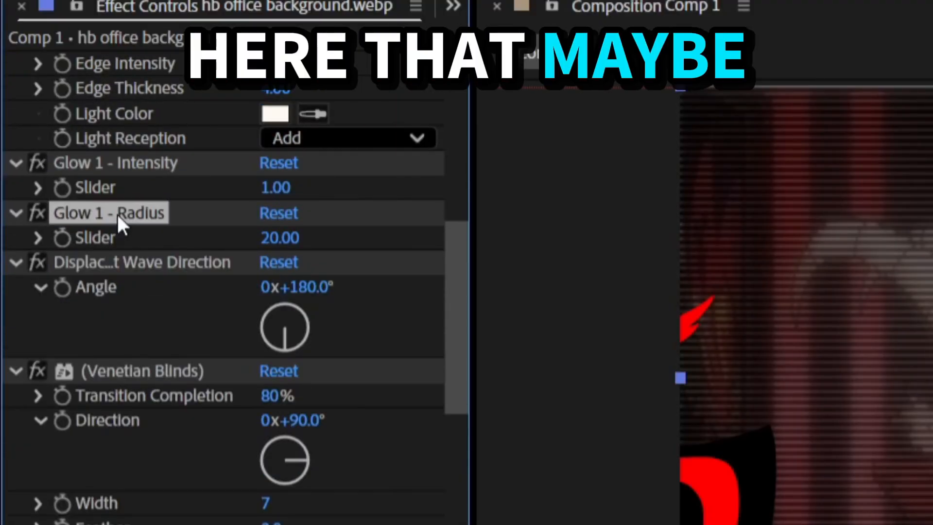
pyautogui.press('Delete')
pyautogui.click(119, 162)
pyautogui.press('Delete')
# Try Venetian Blinds transition completion values of 40%, 0% and 19% on the office background at 0:00:13:16
pyautogui.moveTo(369, 393); pyautogui.dragTo(422, 403)
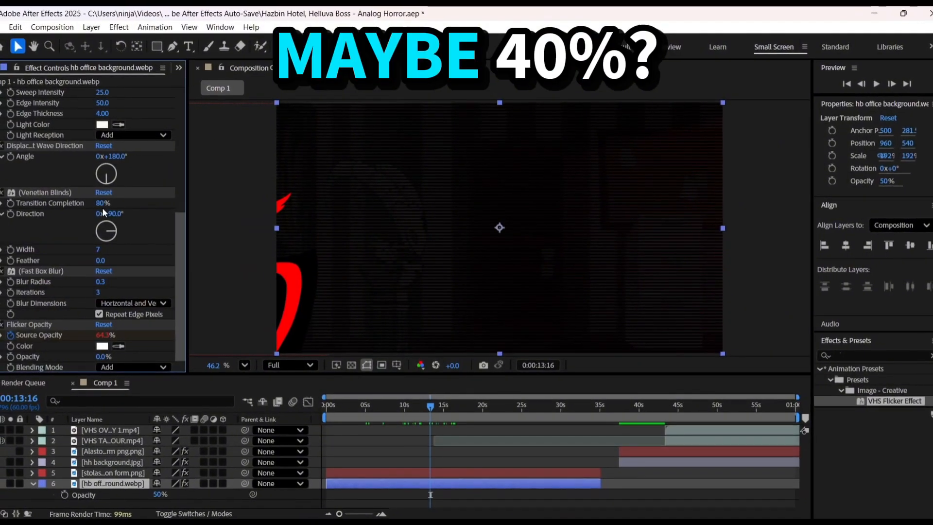
pyautogui.click(101, 204)
pyautogui.write('40')
pyautogui.press('Return')
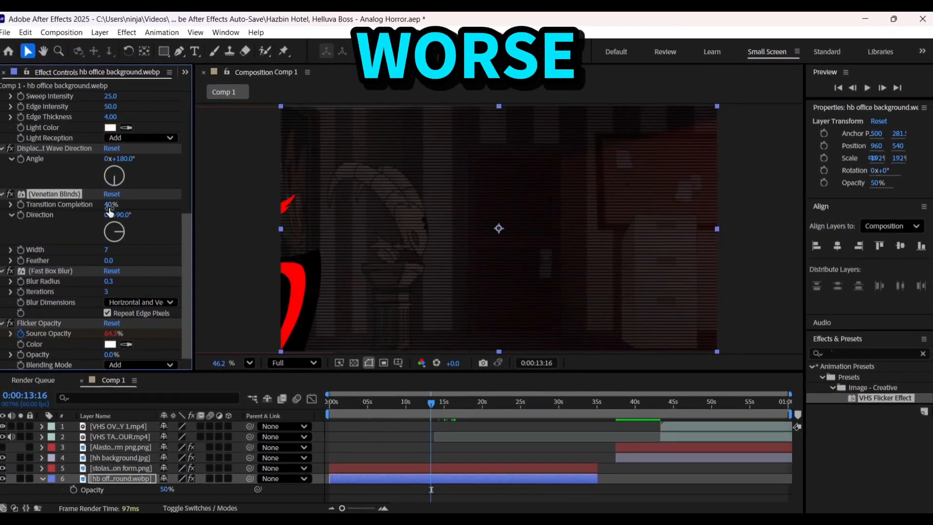
pyautogui.click(110, 204)
pyautogui.write('0')
pyautogui.press('Return')
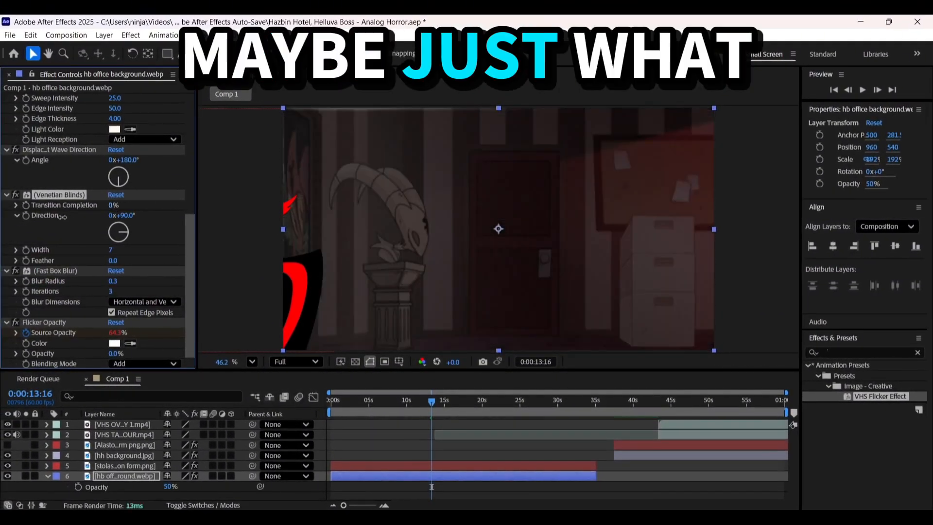
pyautogui.moveTo(70, 212); pyautogui.dragTo(69, 213)
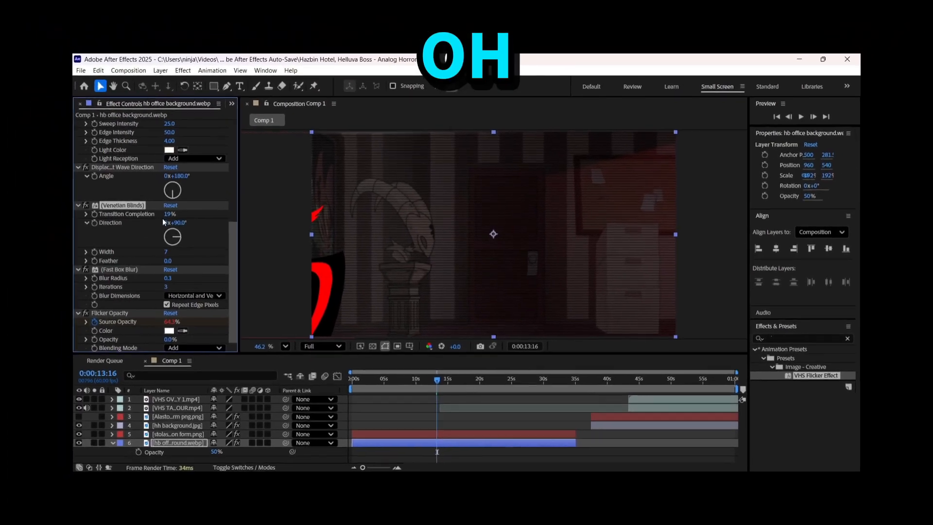
# Set the transition completion of the office background's Venetian Blinds to 15% and preview the flicker
pyautogui.click(112, 206)
pyautogui.write('15')
pyautogui.press('Return')
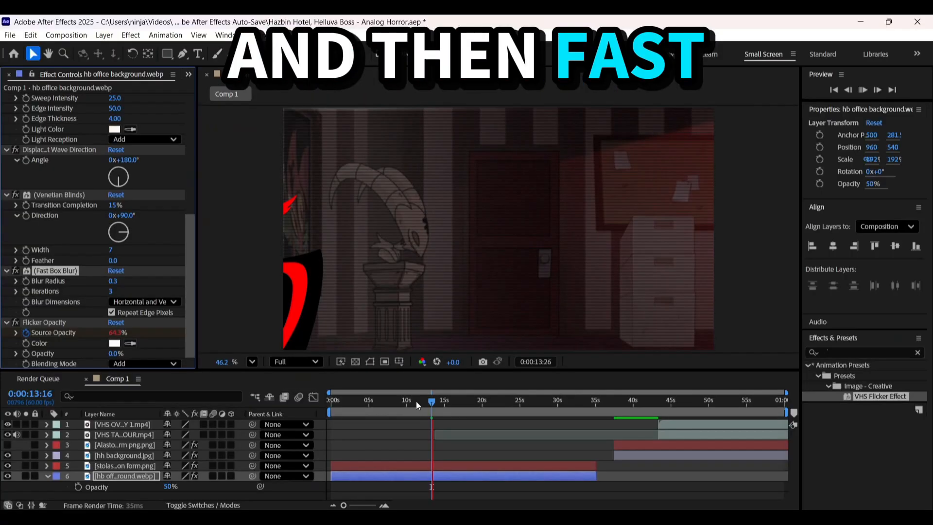
pyautogui.press('space')
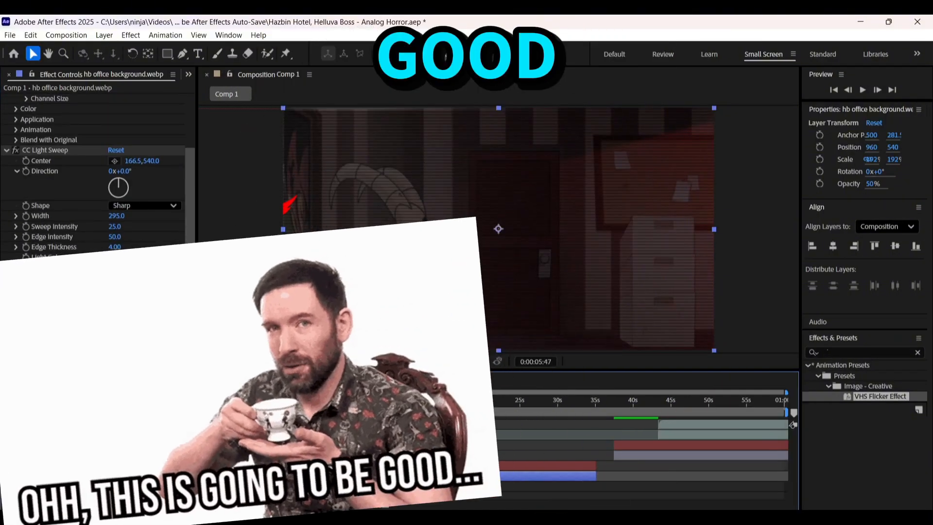
# Copy the wave direction, Venetian Blinds, Fast Box Blur and Flicker Opacity effects onto the hh background layer at 0:00:37:29
pyautogui.scroll(-2, 38, 273)
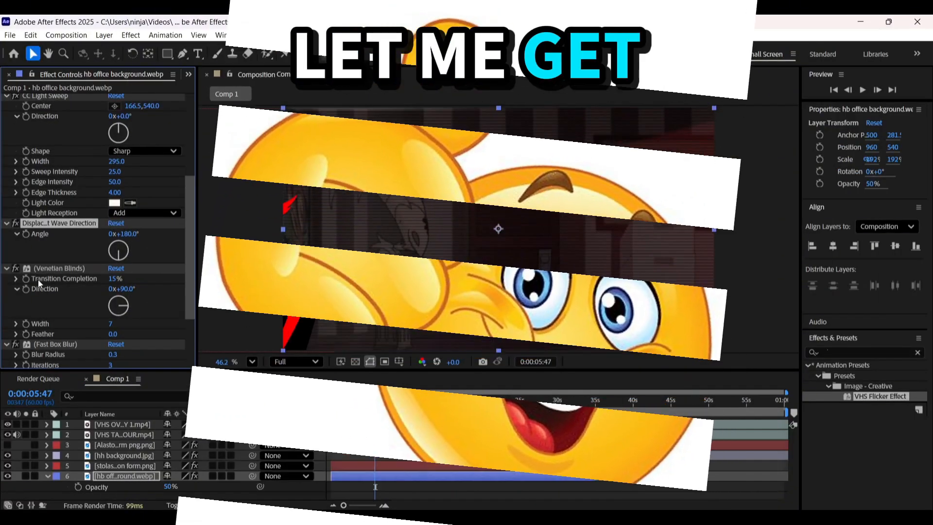
pyautogui.scroll(-3, 45, 276)
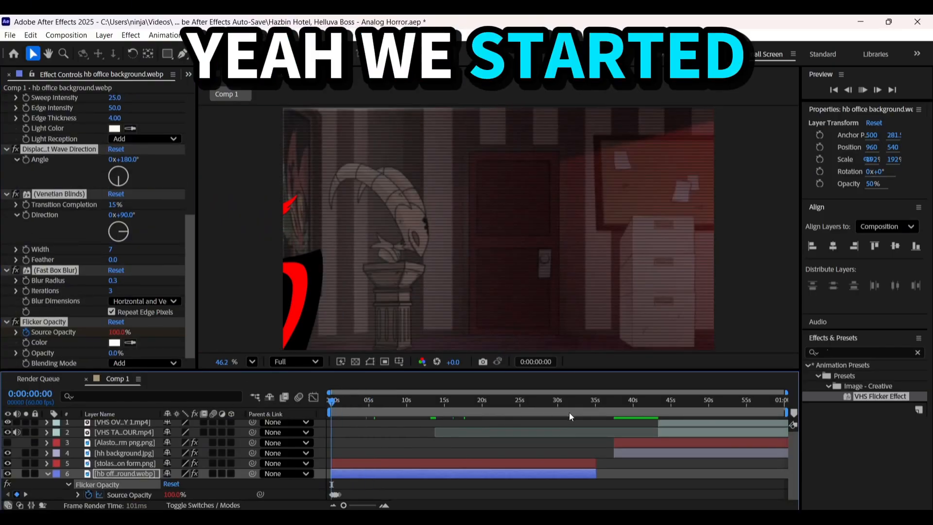
pyautogui.click(614, 401)
pyautogui.click(622, 454)
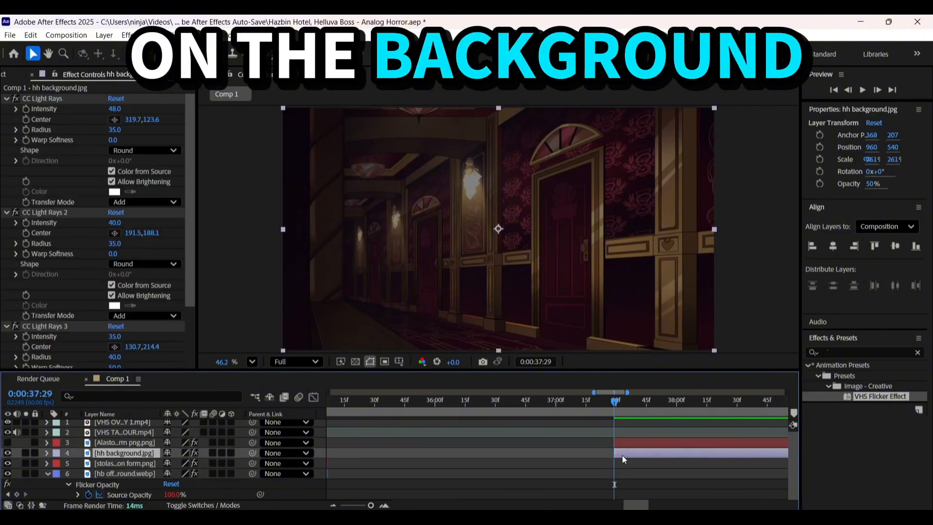
pyautogui.press('-')
pyautogui.press('-')
pyautogui.press('-')
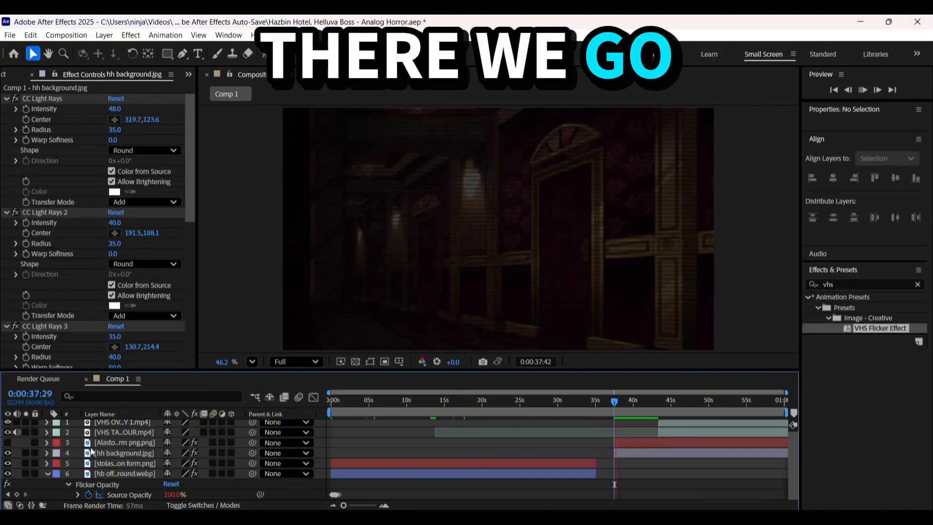
# Change the hh background layer's label color to blue and bring up the list of project media
pyautogui.click(56, 453)
pyautogui.click(81, 331)
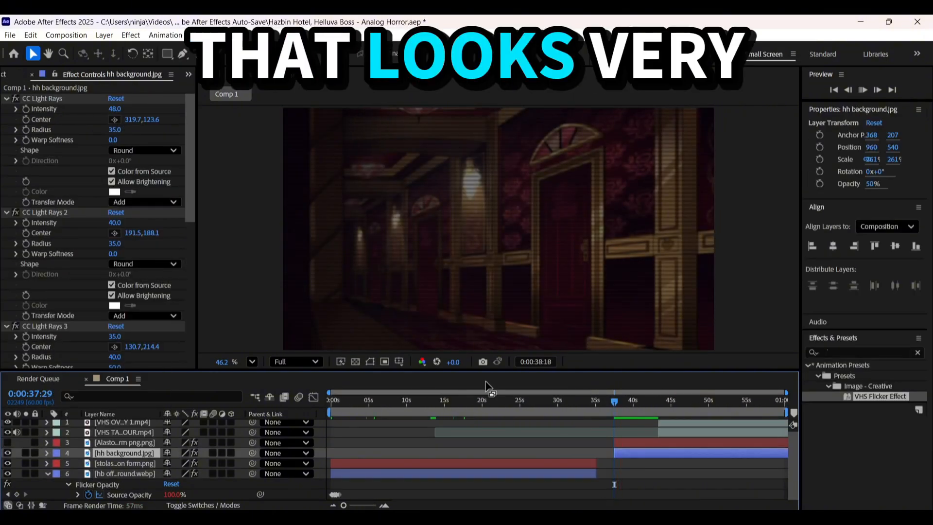
pyautogui.click(518, 432)
pyautogui.click(201, 90)
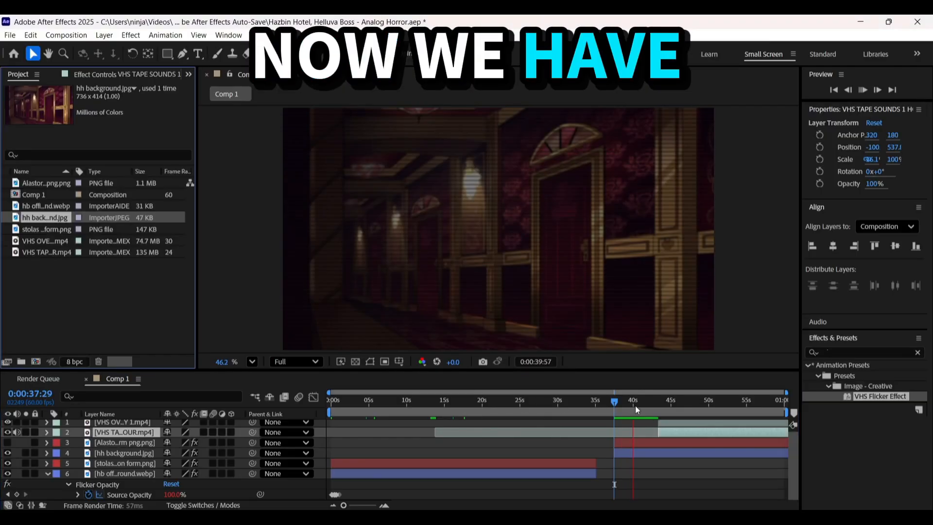
# Try moving the stolas demon form into the office frame at 0:00:02:31, then undo the move
pyautogui.moveTo(635, 406); pyautogui.dragTo(573, 402)
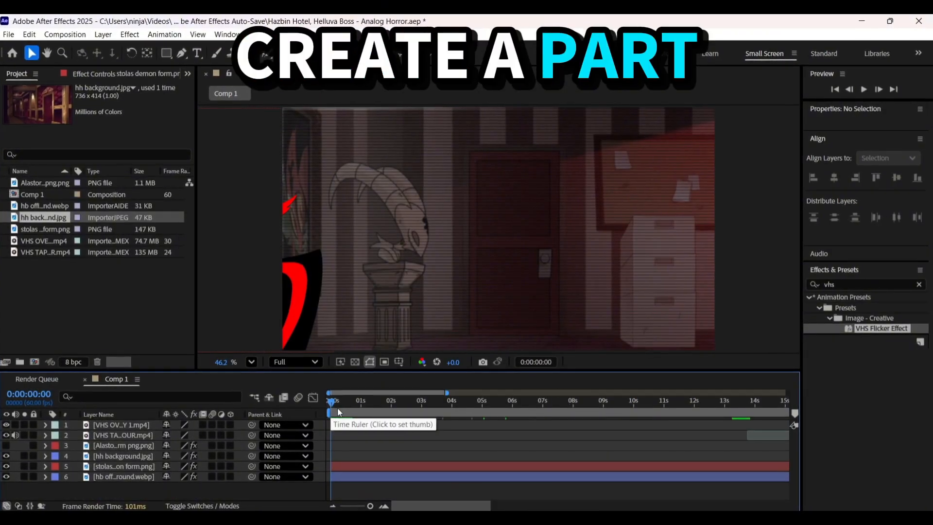
pyautogui.click(360, 404)
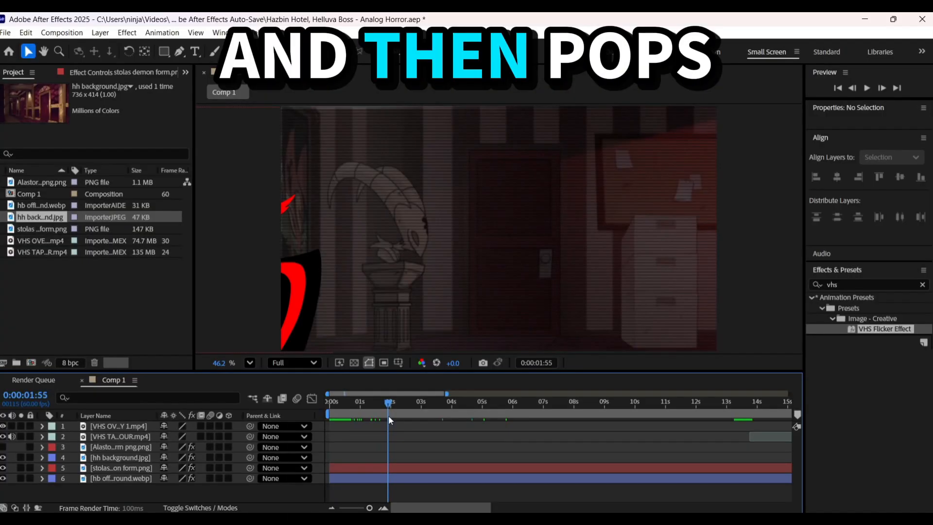
pyautogui.moveTo(284, 281); pyautogui.dragTo(573, 273)
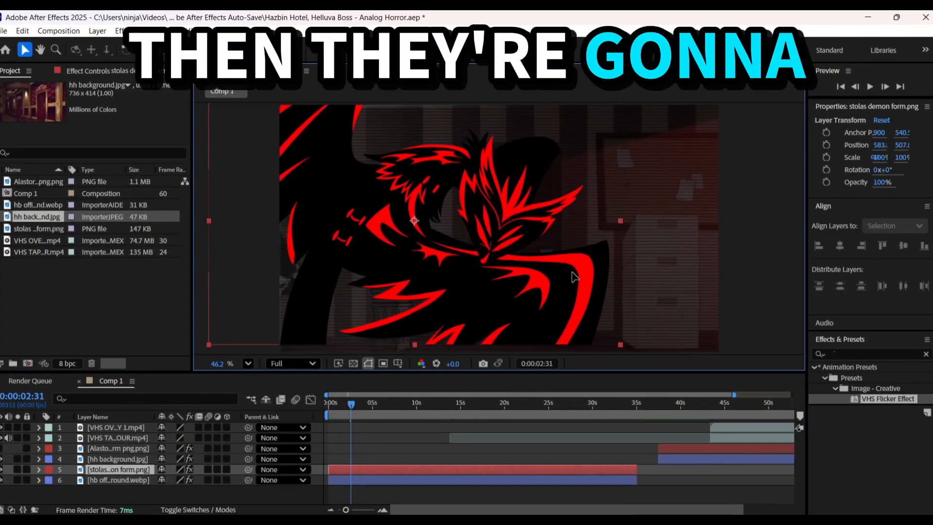
pyautogui.hotkey('ctrl', 'z')
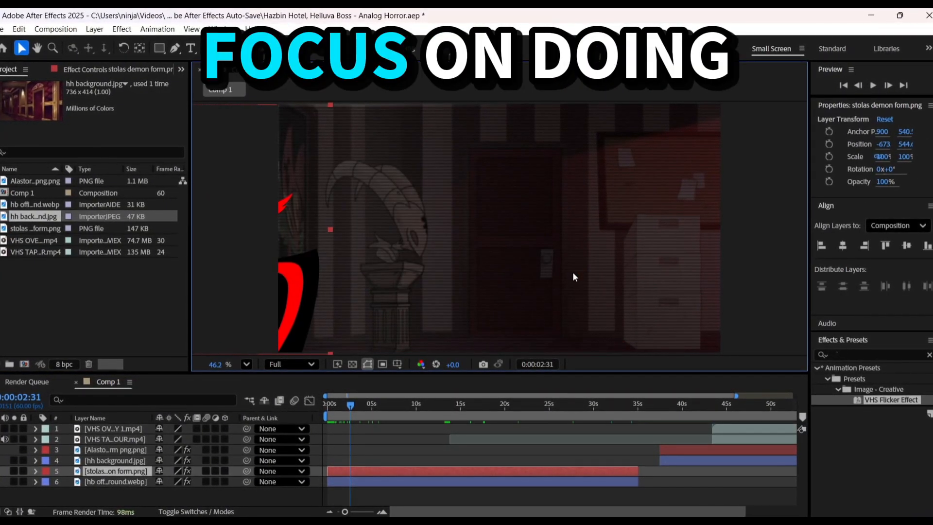
# Move the stolas demon form into the office frame at 0:00:02:31, to a position of about 473, 607
pyautogui.moveTo(279, 218); pyautogui.dragTo(535, 233)
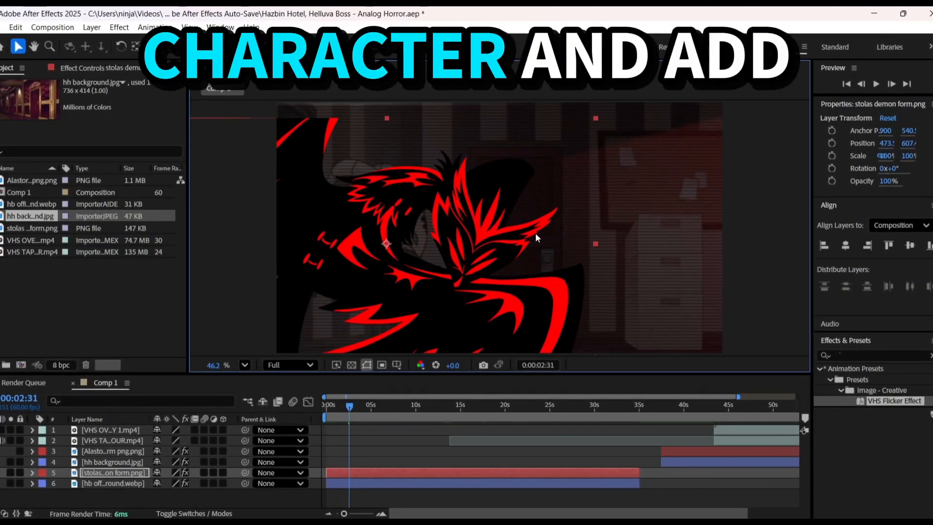
pyautogui.click(616, 213)
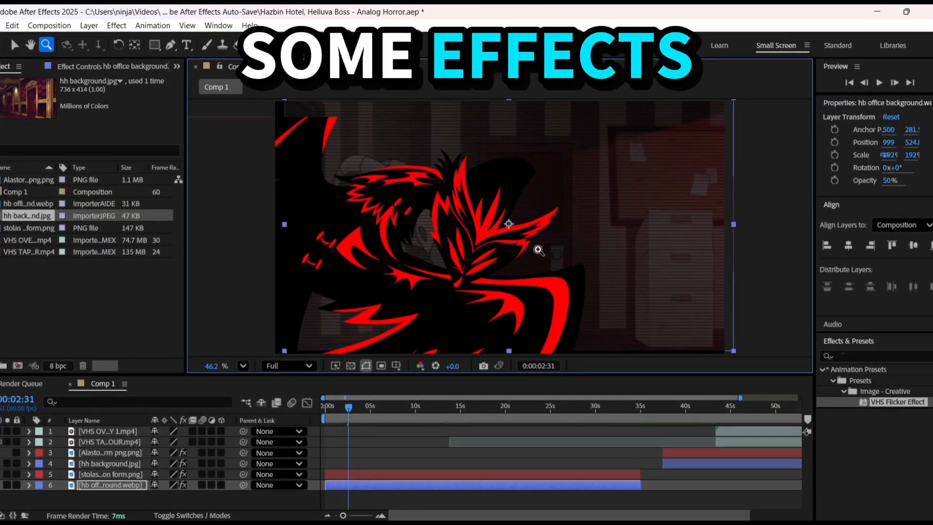
pyautogui.hotkey('ctrl', 'Home')
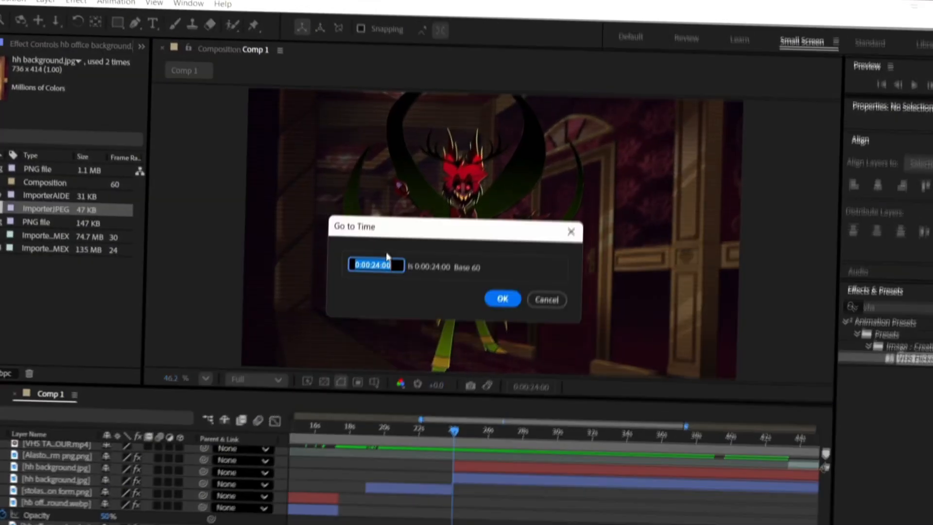
pyautogui.press('Return')
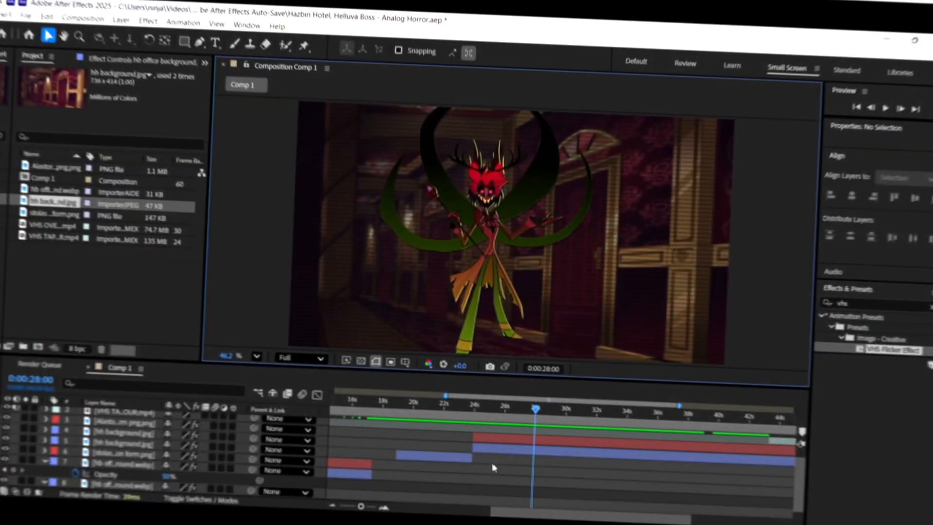